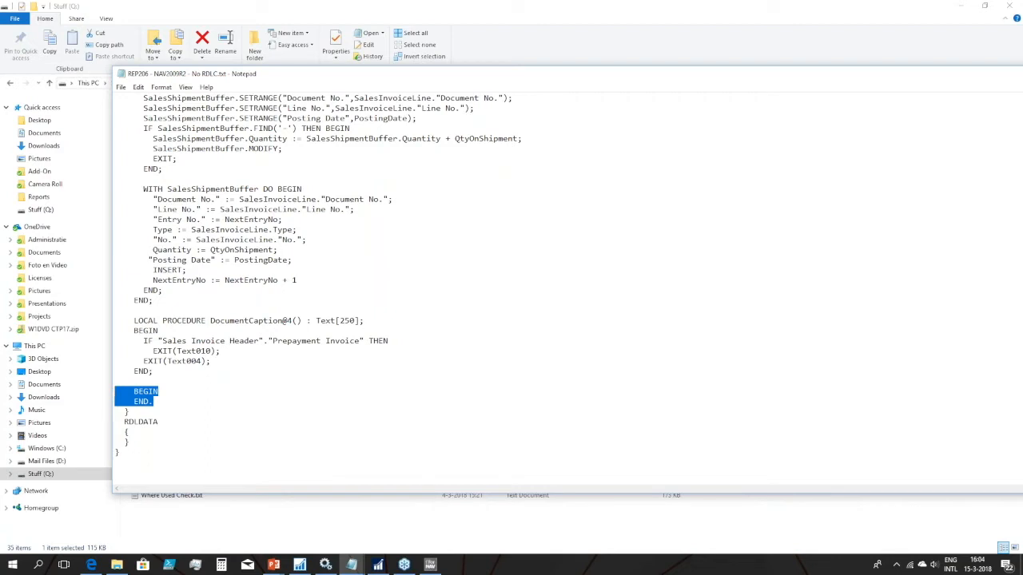
Close the source text file and convert Q:\REP206 - NAV2009R2 - No RDLC.txt into Q:\ForNAV.txt with the Reports ForNAV Converter.
{"action": "left_click", "coordinate": [120, 87]}
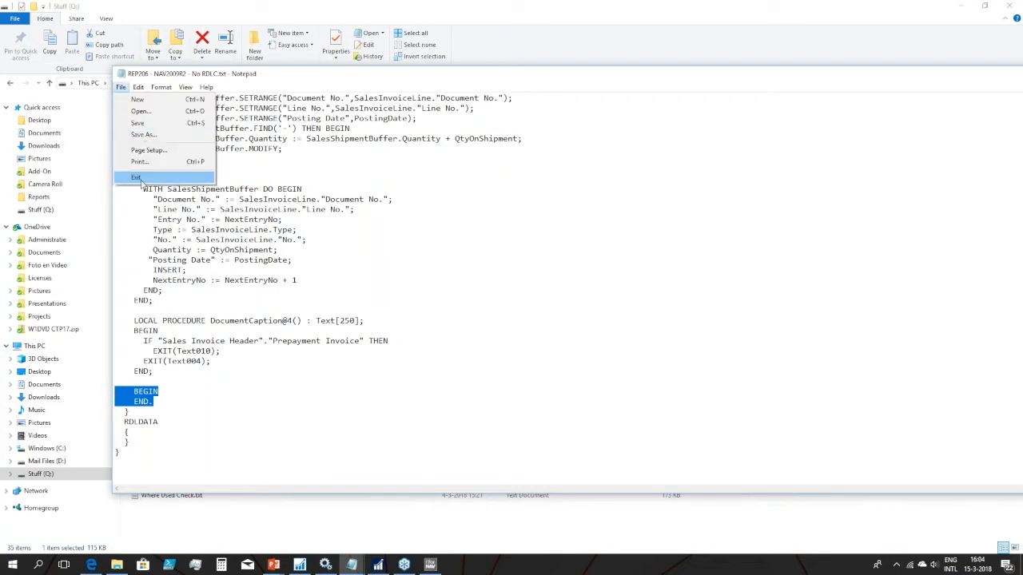
{"action": "left_click", "coordinate": [135, 178]}
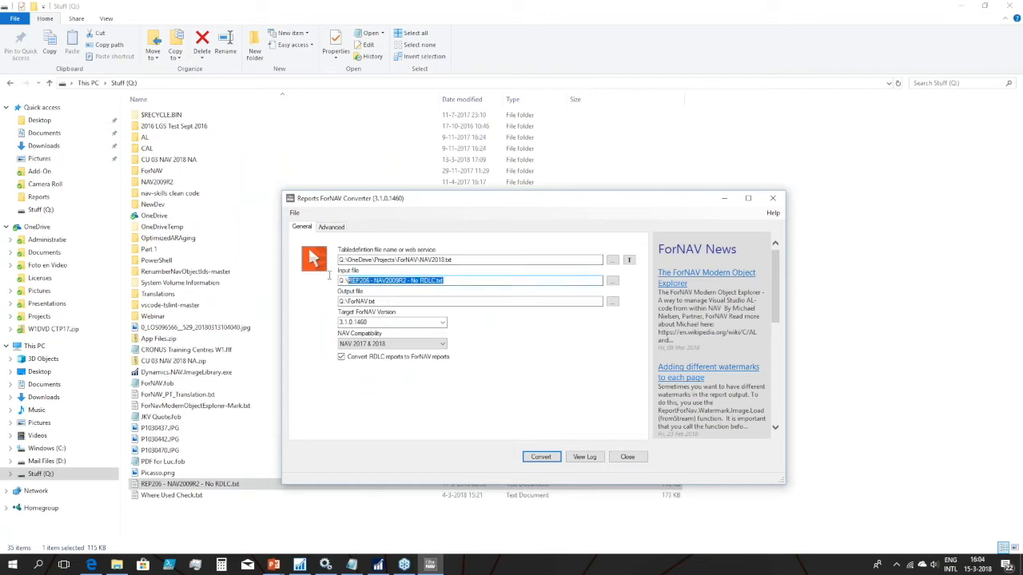
{"action": "left_click_drag", "start_coordinate": [382, 204], "coordinate": [210, 98]}
{"action": "key", "text": "Tab"}
{"action": "key", "text": "Tab"}
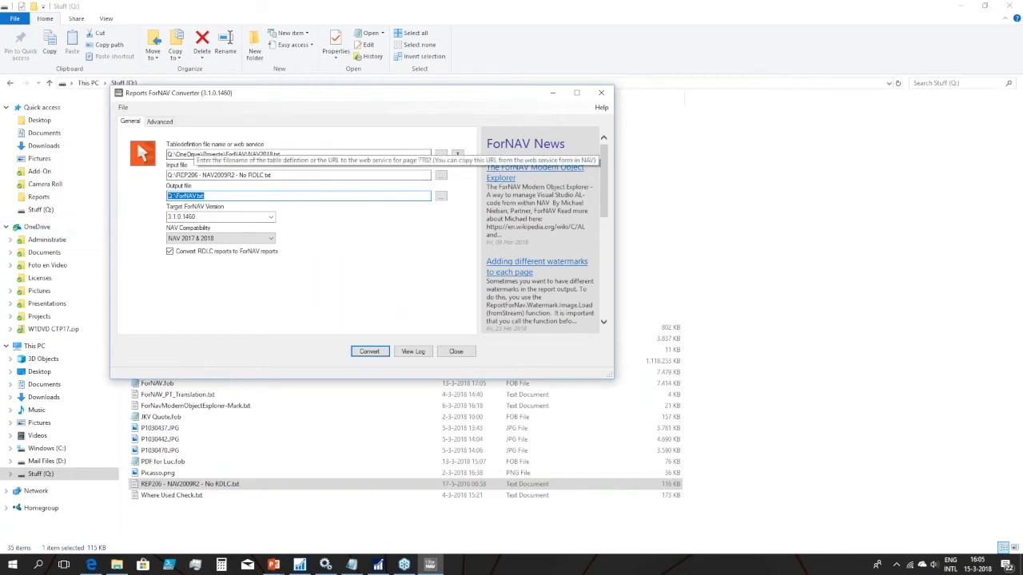
{"action": "left_click", "coordinate": [312, 154]}
{"action": "key", "text": "ctrl+a"}
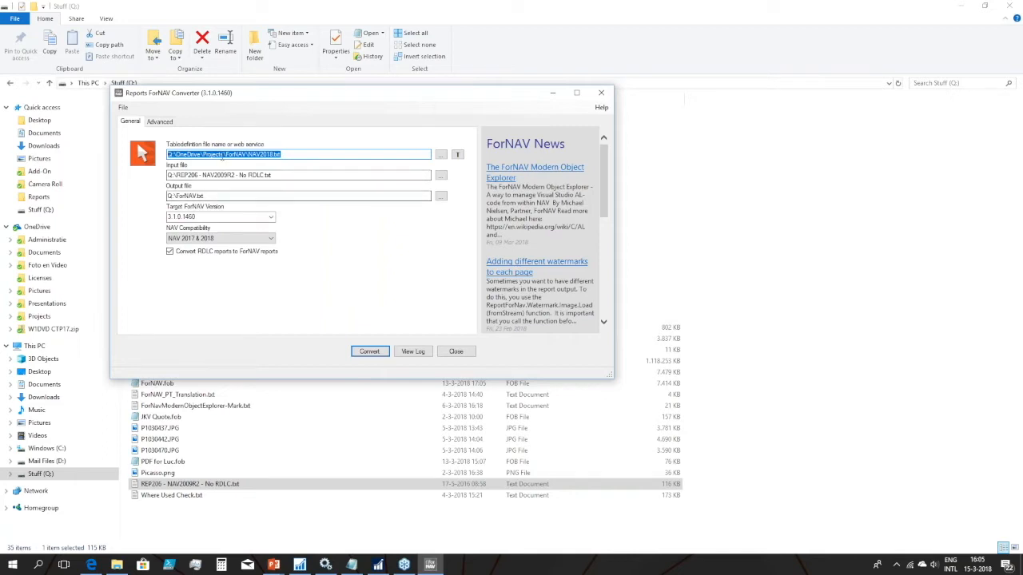
{"action": "left_click", "coordinate": [370, 354]}
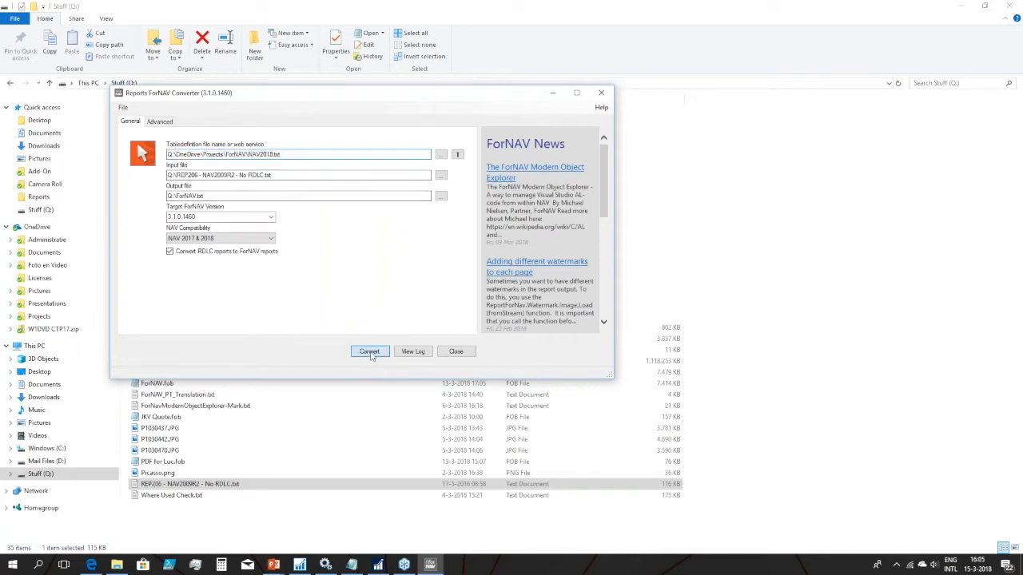
Review the conversion log for the Sales - Invoice report and close the log and the converter.
{"action": "left_click", "coordinate": [413, 353]}
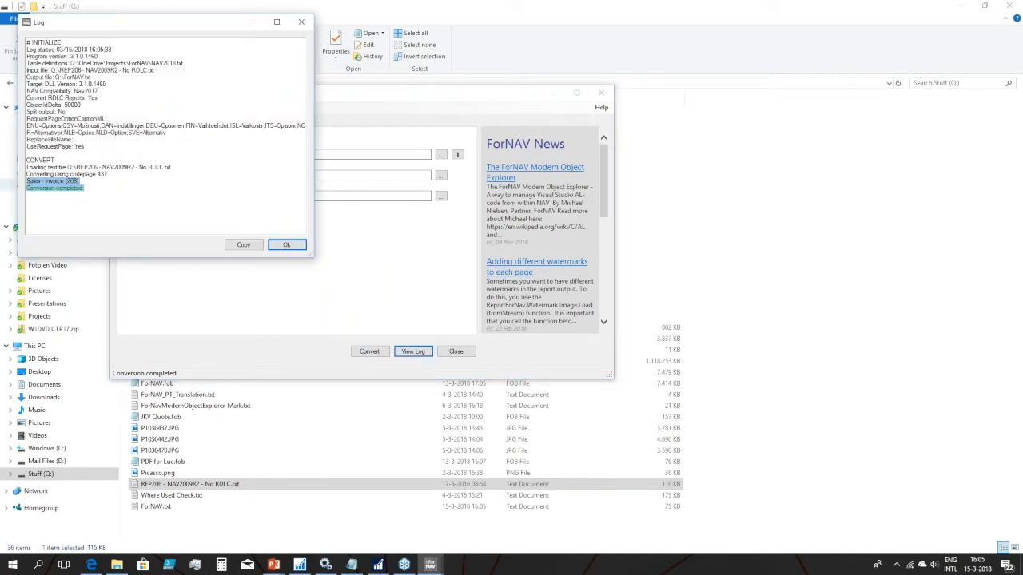
{"action": "left_click", "coordinate": [290, 245]}
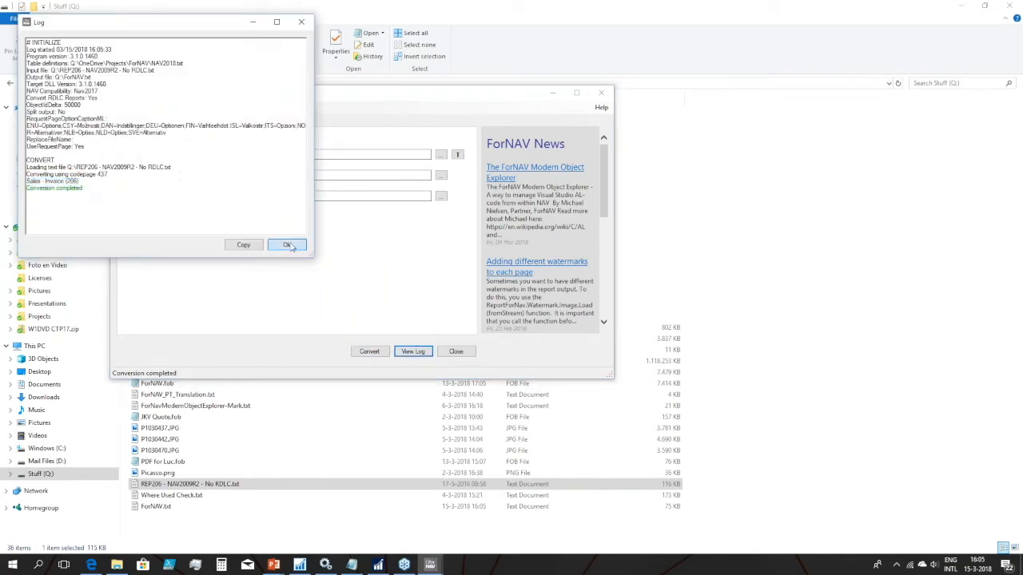
{"action": "left_click", "coordinate": [604, 94]}
Open the converted ForNAV.txt file and highlight the report definition XML in the RDLDATA section at its end.
{"action": "left_click", "coordinate": [154, 507]}
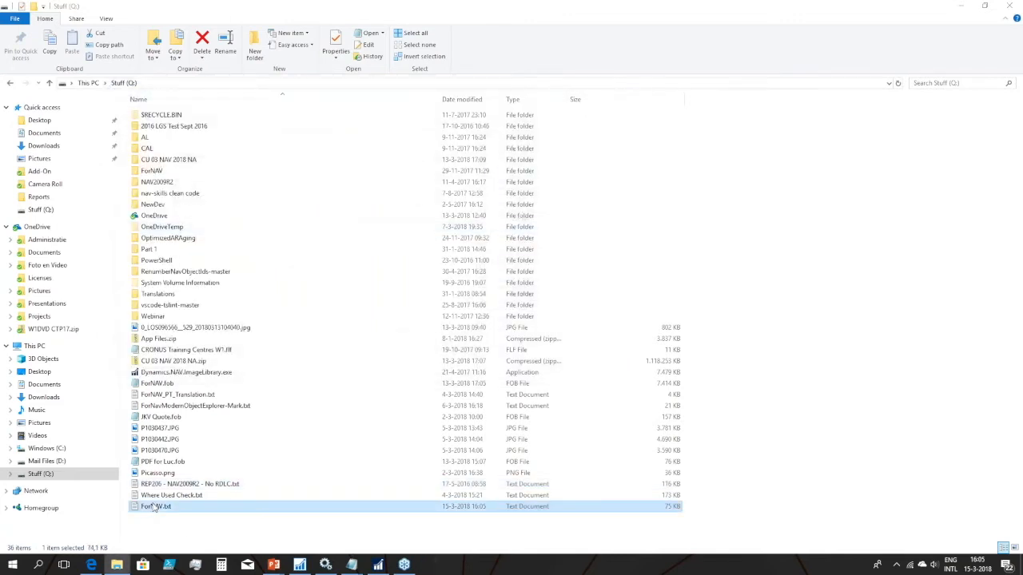
{"action": "double_click", "coordinate": [153, 507]}
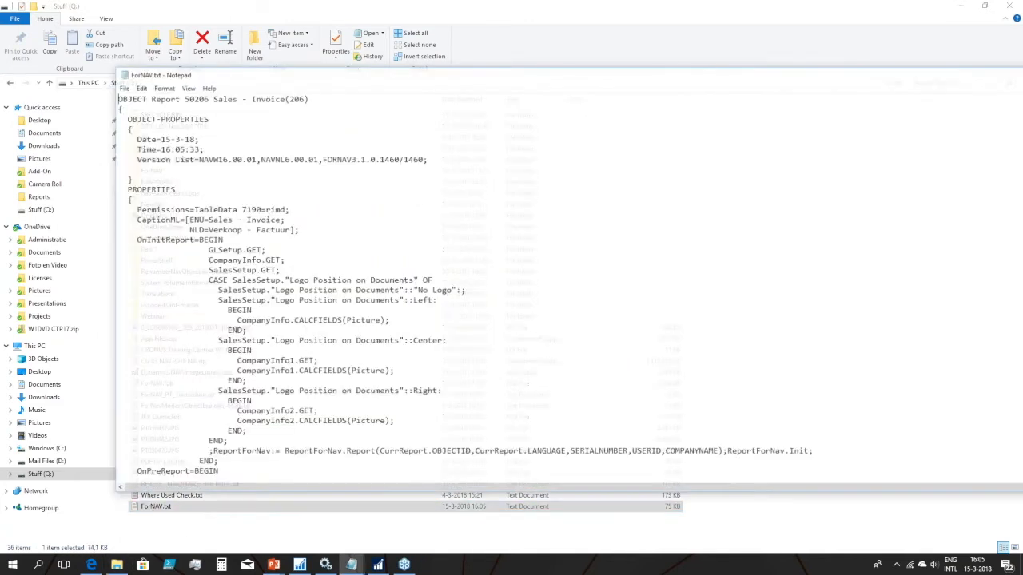
{"action": "key", "text": "ctrl+End"}
{"action": "left_click_drag", "start_coordinate": [202, 432], "coordinate": [117, 149]}
{"action": "scroll", "coordinate": [117, 148], "scroll_direction": "up", "scroll_amount": 2}
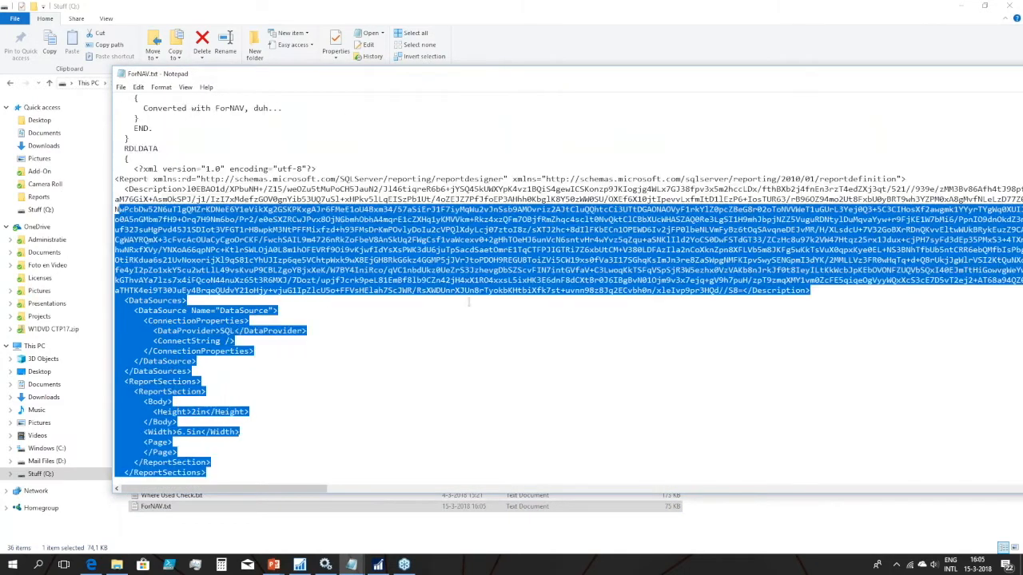
Highlight the comment "Converted with ForNAV, duh..." above the RDLDATA section and close the text file.
{"action": "left_click", "coordinate": [184, 148]}
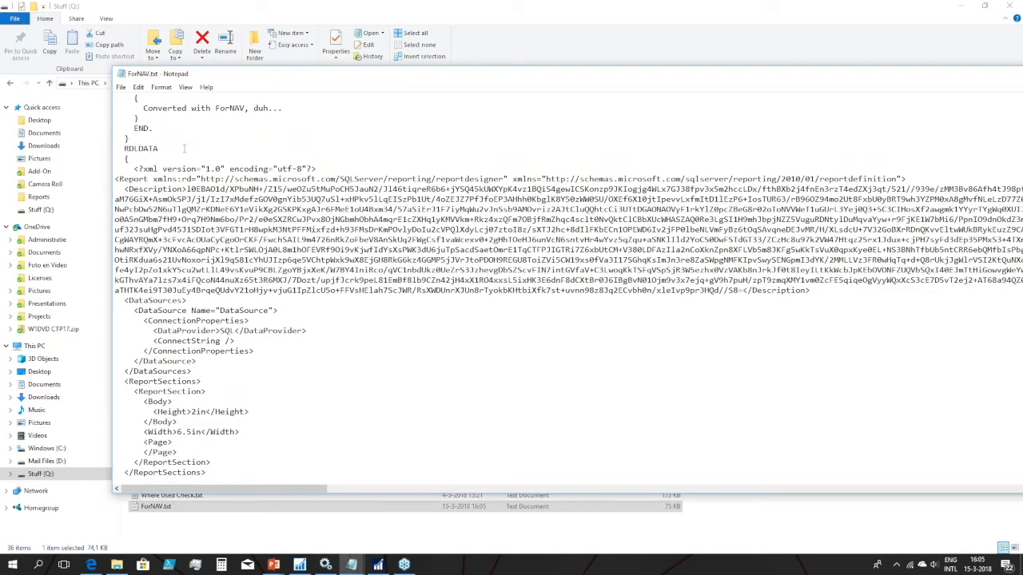
{"action": "scroll", "coordinate": [183, 148], "scroll_direction": "up", "scroll_amount": 1}
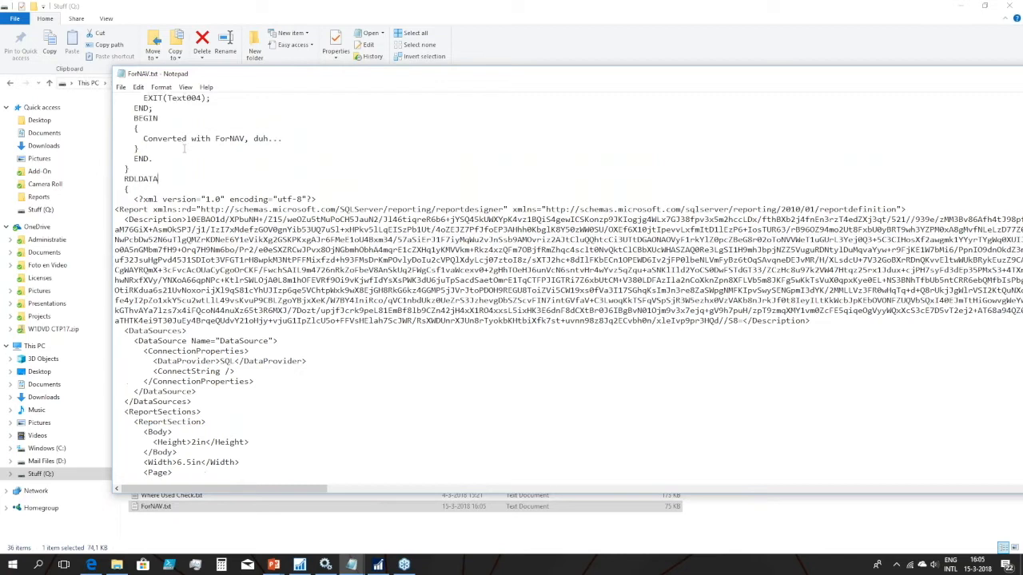
{"action": "scroll", "coordinate": [185, 149], "scroll_direction": "up", "scroll_amount": 2}
{"action": "left_click_drag", "start_coordinate": [283, 199], "coordinate": [144, 200]}
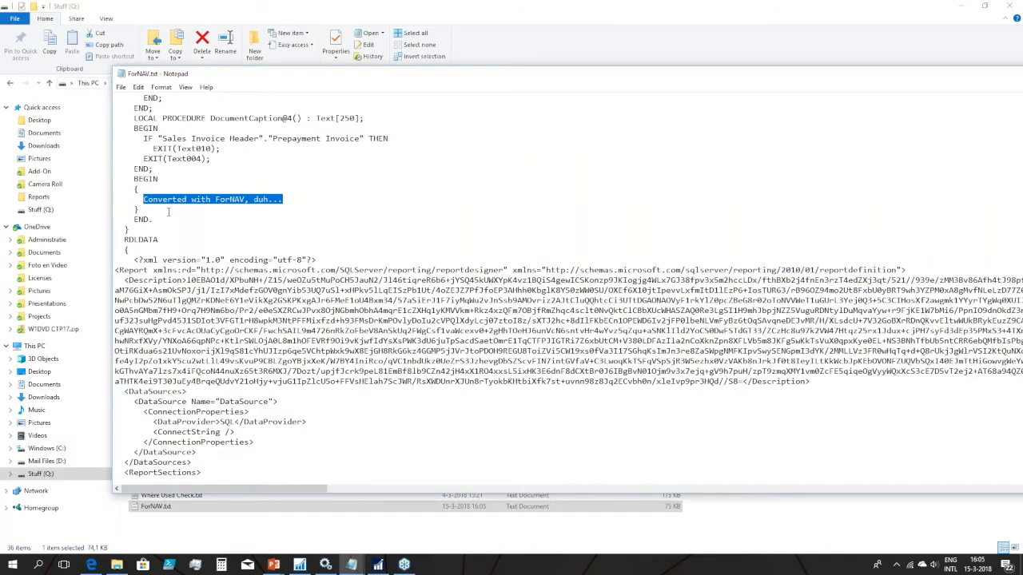
{"action": "left_click", "coordinate": [121, 87]}
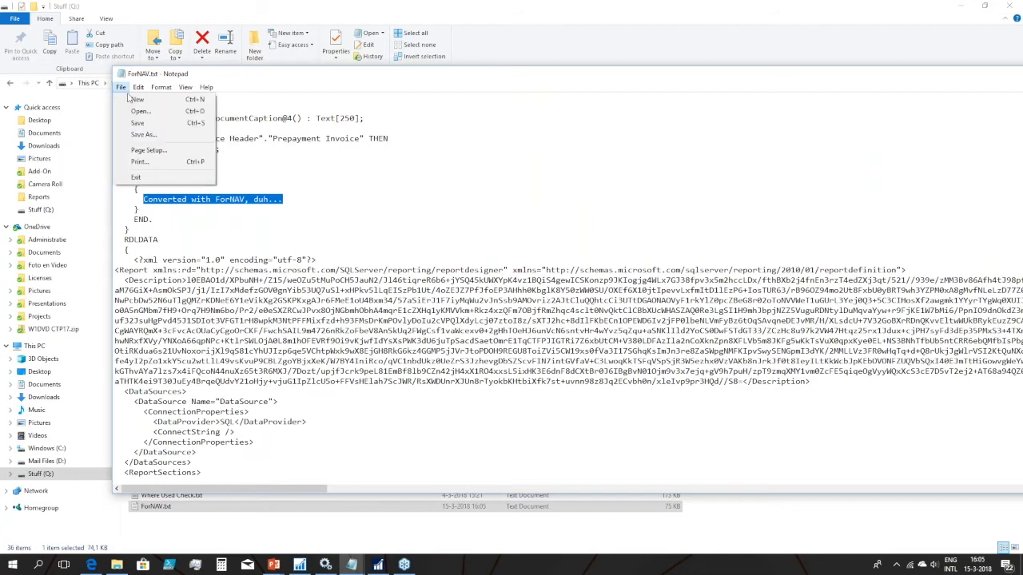
{"action": "left_click", "coordinate": [135, 178]}
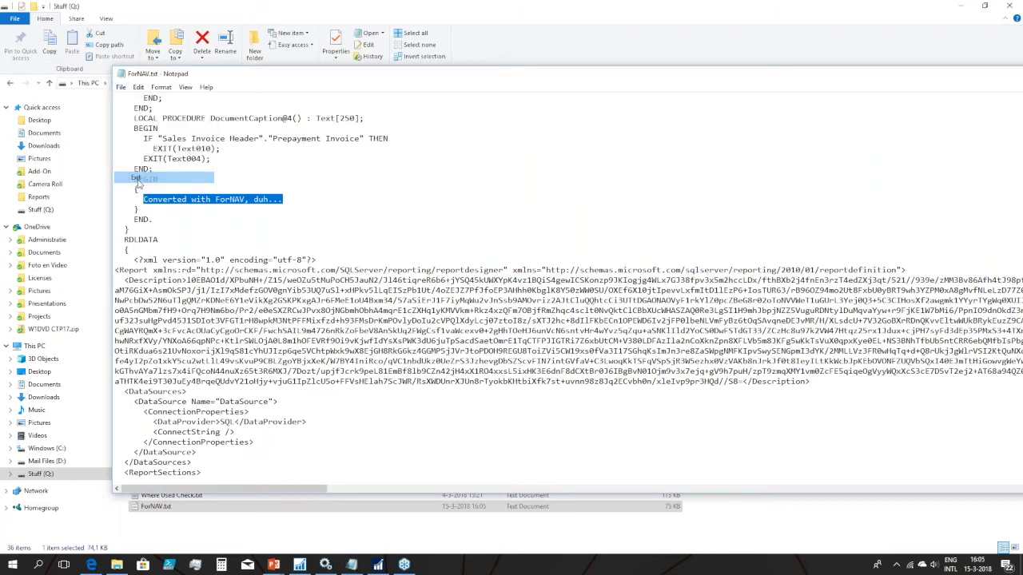
Switch to the Dynamics NAV Development Environment and import the ForNAV.txt object file.
{"action": "left_click", "coordinate": [300, 565]}
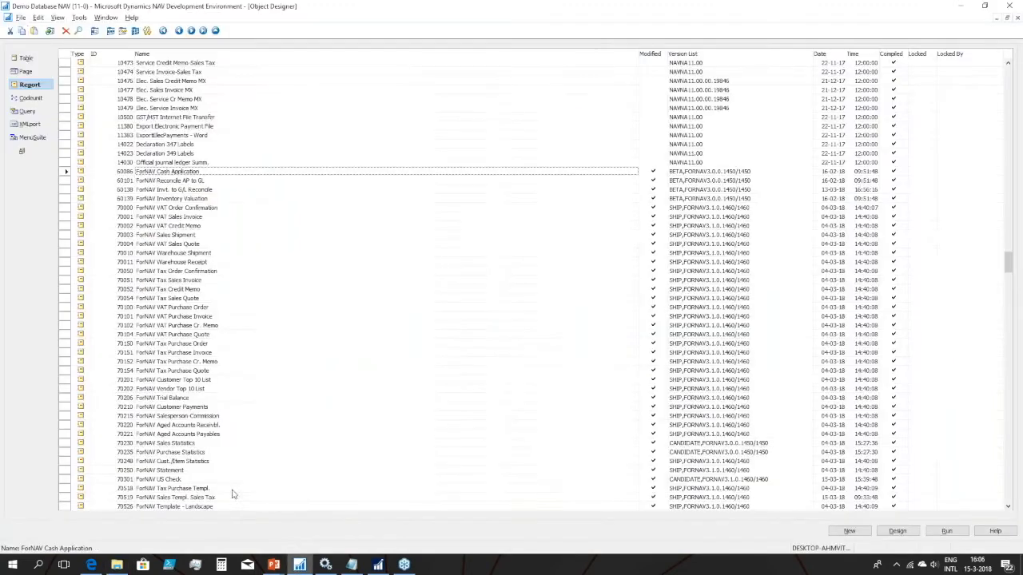
{"action": "left_click", "coordinate": [21, 17]}
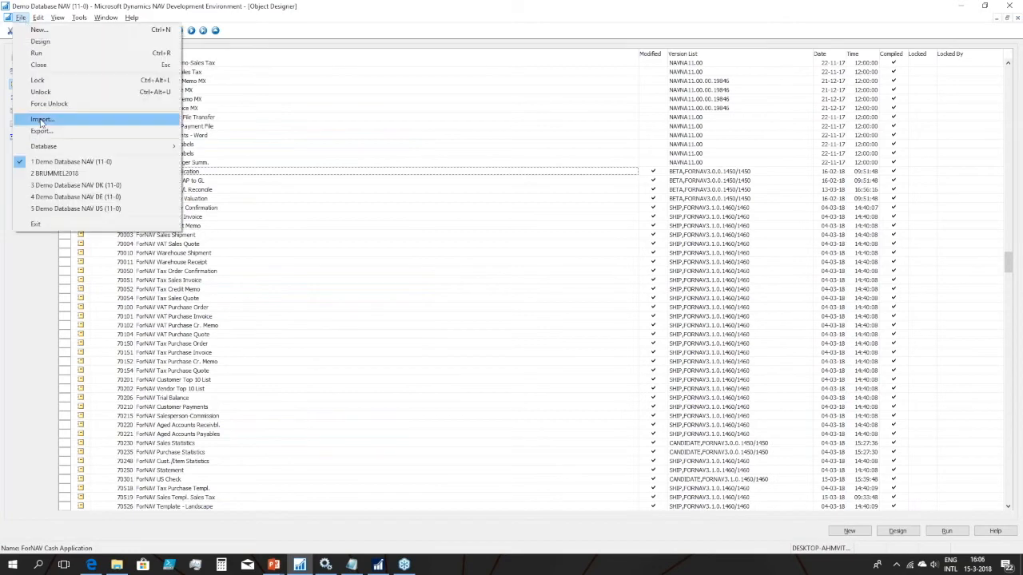
{"action": "left_click", "coordinate": [42, 120]}
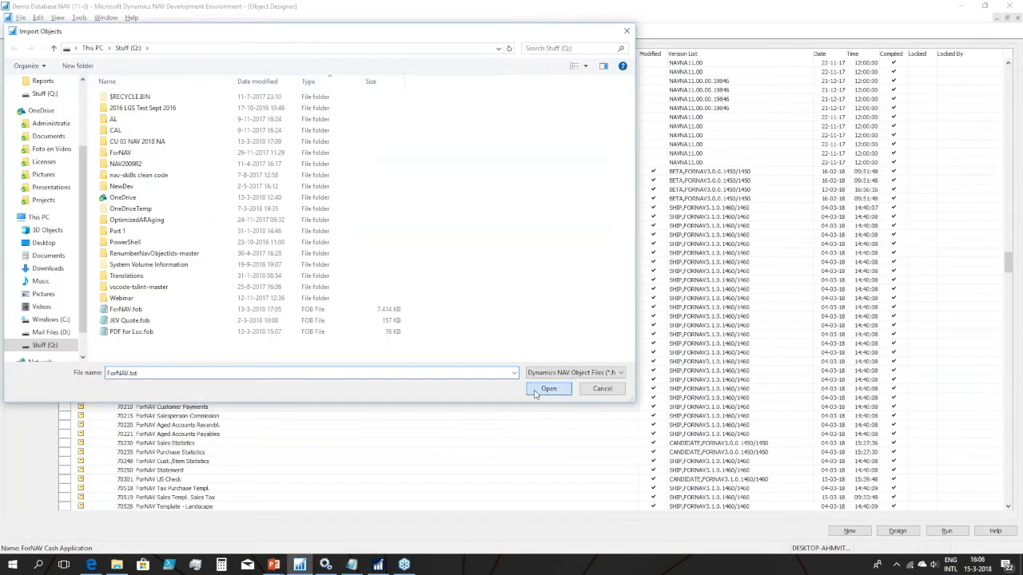
{"action": "left_click", "coordinate": [537, 391]}
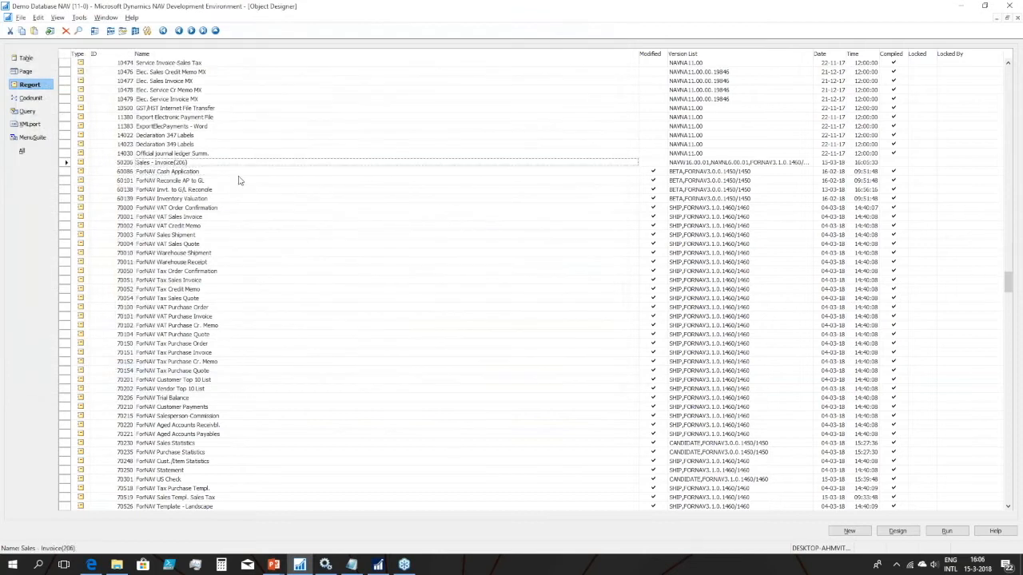
Open the imported report 50206 Sales - Invoice in design mode and display its C/AL code.
{"action": "key", "text": "Return"}
{"action": "left_click", "coordinate": [899, 533]}
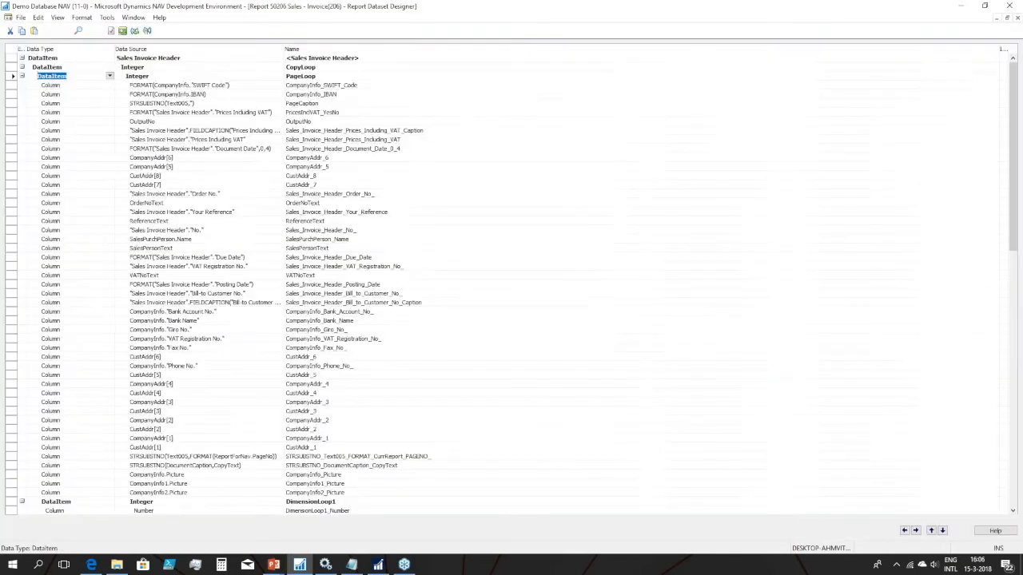
{"action": "key", "text": "F9"}
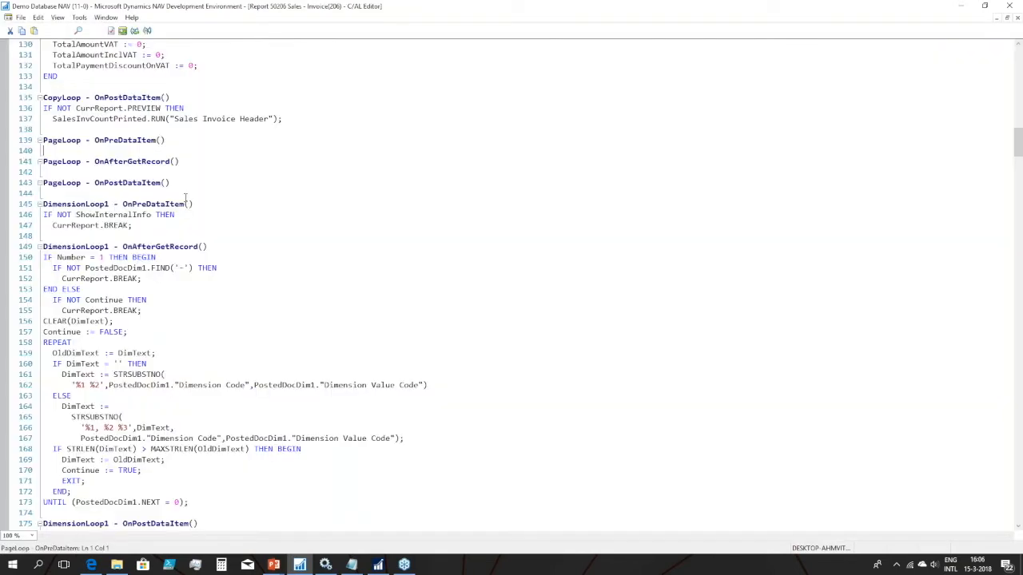
Highlight the conversion comment in the report's Documentation section and leave the code editor and dataset designer.
{"action": "scroll", "coordinate": [185, 198], "scroll_direction": "up", "scroll_amount": 9}
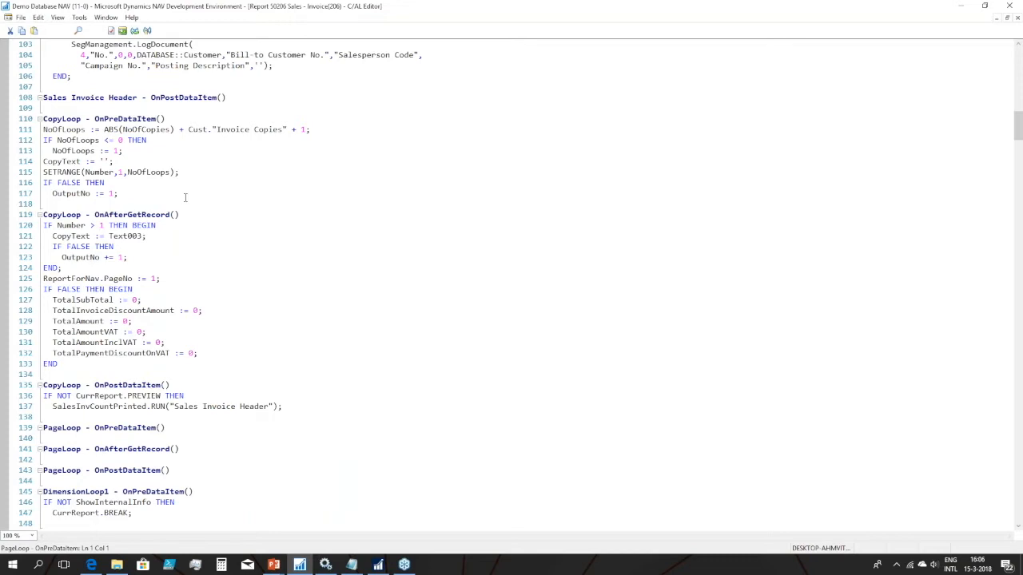
{"action": "scroll", "coordinate": [185, 198], "scroll_direction": "up", "scroll_amount": 20}
{"action": "left_click_drag", "start_coordinate": [183, 56], "coordinate": [35, 58]}
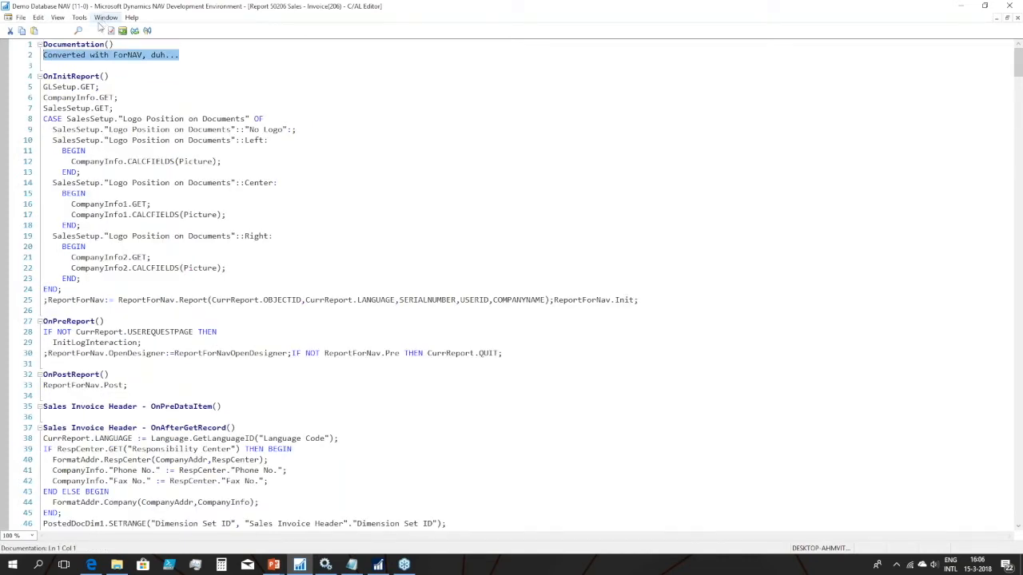
{"action": "left_click", "coordinate": [171, 59]}
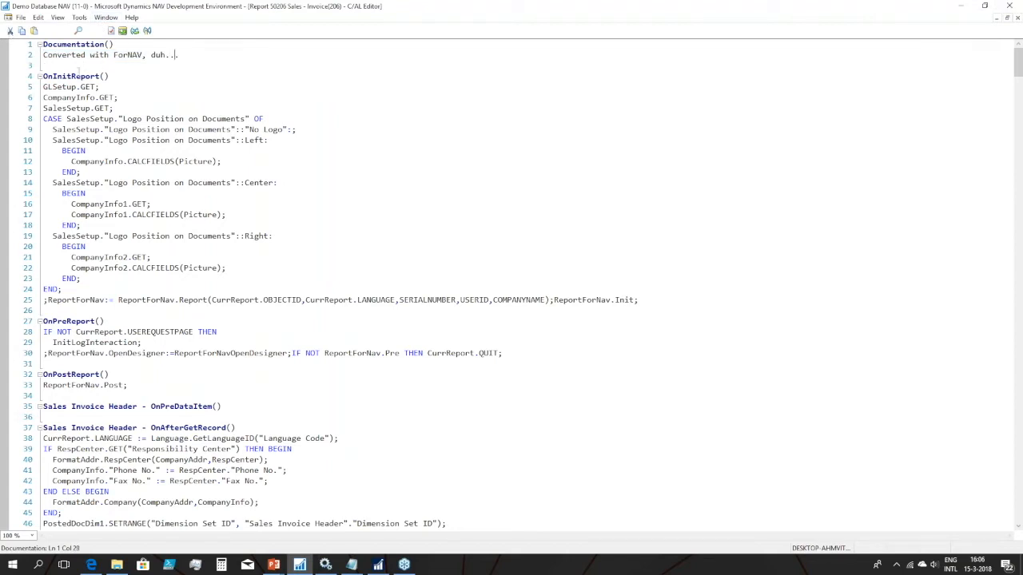
{"action": "key", "text": "Escape"}
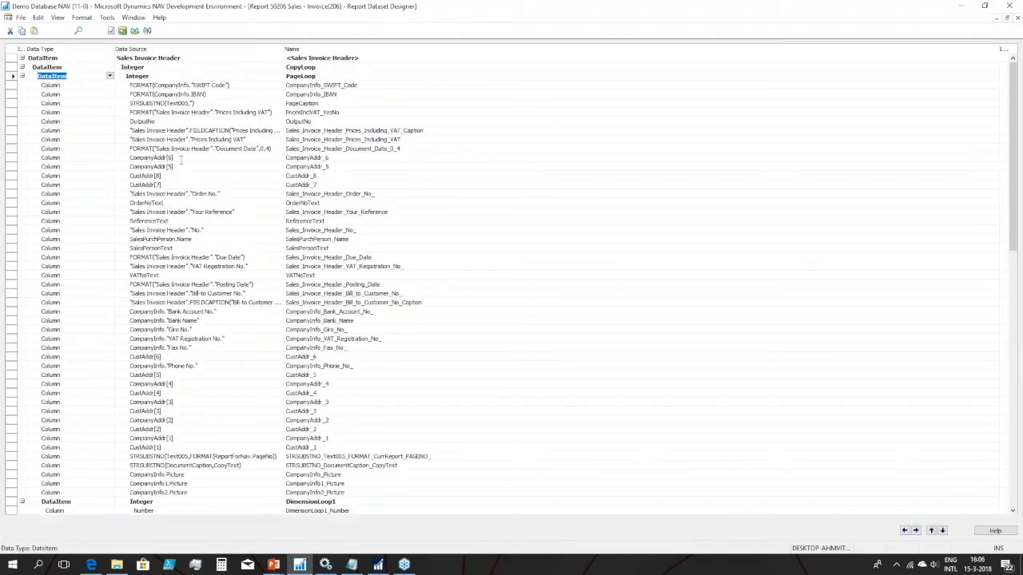
{"action": "key", "text": "Escape"}
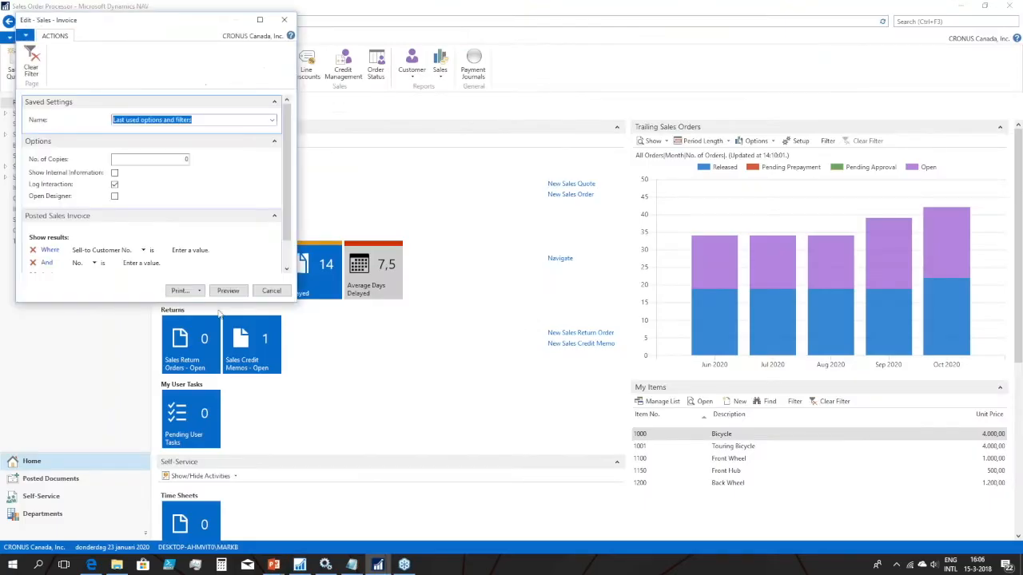
Preview the Sales - Invoice report with the last used options, look through the printed invoices and close the preview.
{"action": "left_click", "coordinate": [231, 294]}
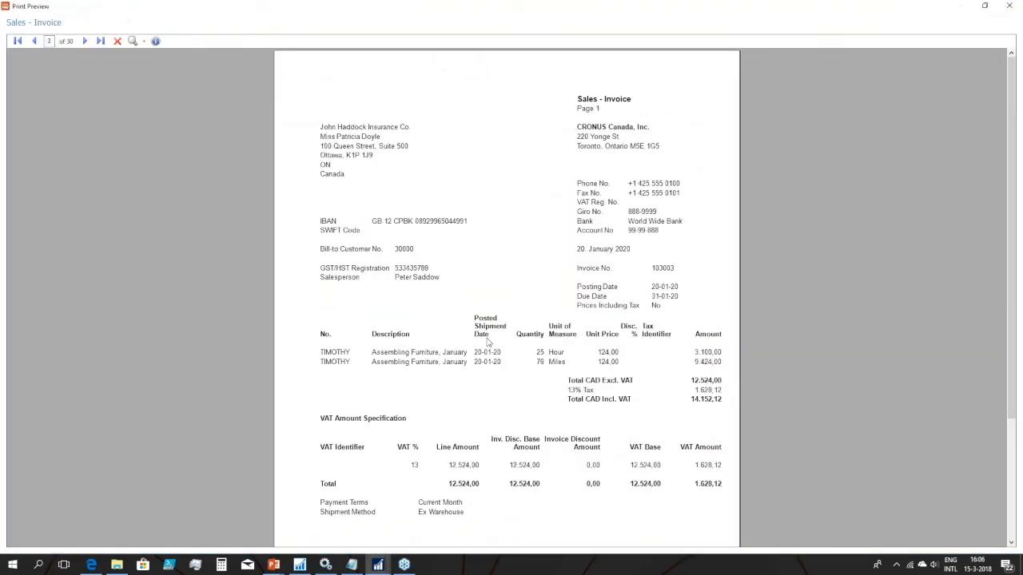
{"action": "scroll", "coordinate": [488, 342], "scroll_direction": "down", "scroll_amount": 10}
{"action": "scroll", "coordinate": [488, 342], "scroll_direction": "up", "scroll_amount": 10}
{"action": "left_click", "coordinate": [1013, 8]}
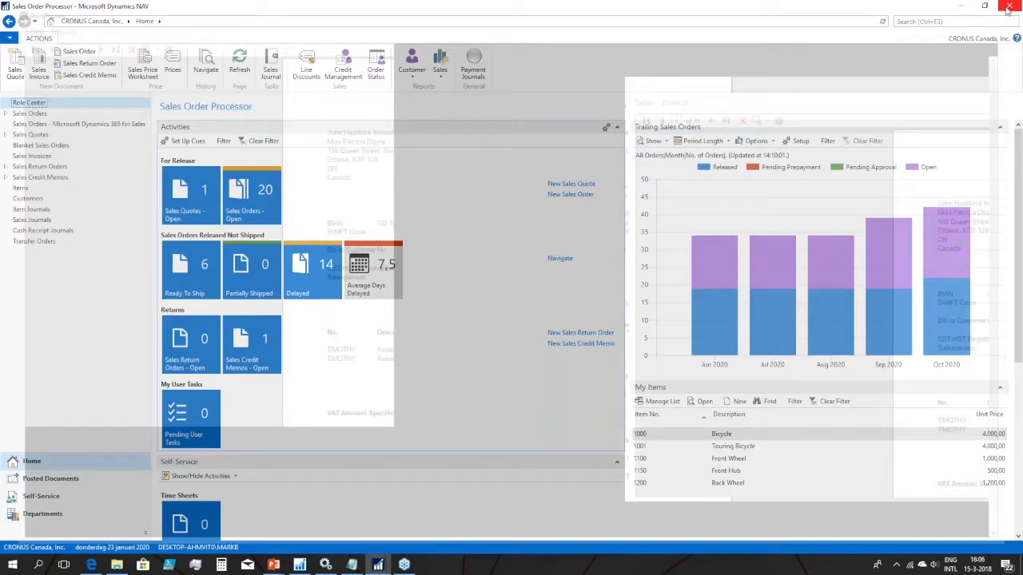
Switch back to the PowerPoint slide show and open the ForNAV version history link from the Converter slide.
{"action": "mouse_move", "coordinate": [274, 566]}
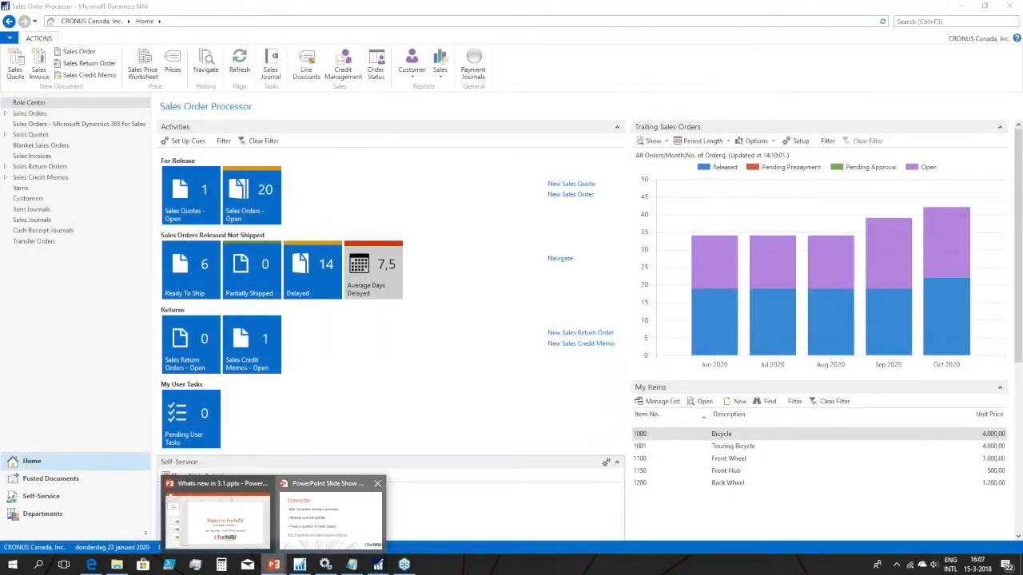
{"action": "left_click", "coordinate": [332, 515]}
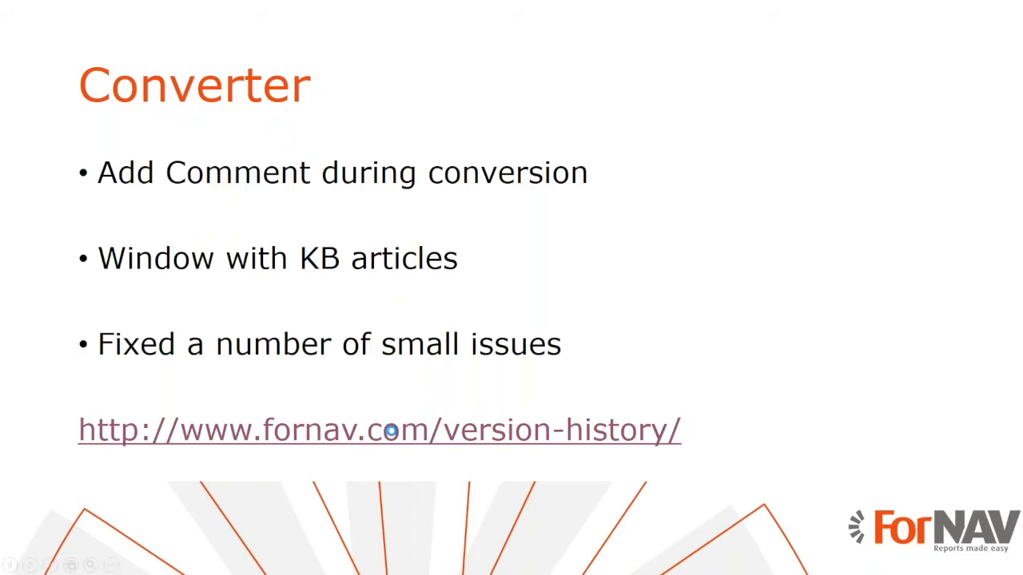
{"action": "left_click", "coordinate": [268, 428]}
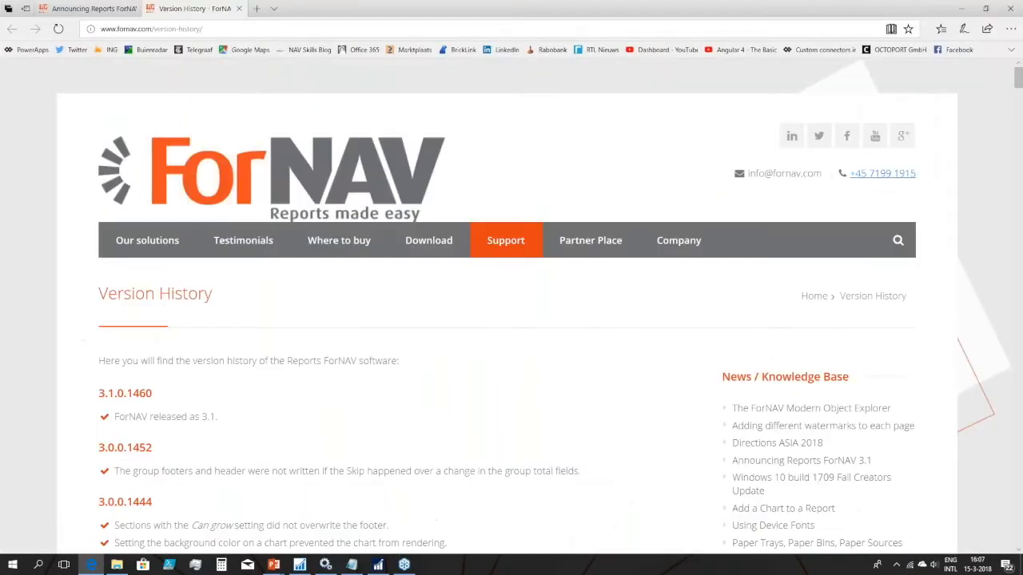
Browse the version history entries, reload the page and search it for "conv".
{"action": "scroll", "coordinate": [511, 320], "scroll_direction": "down", "scroll_amount": 3}
{"action": "scroll", "coordinate": [512, 320], "scroll_direction": "down", "scroll_amount": 10}
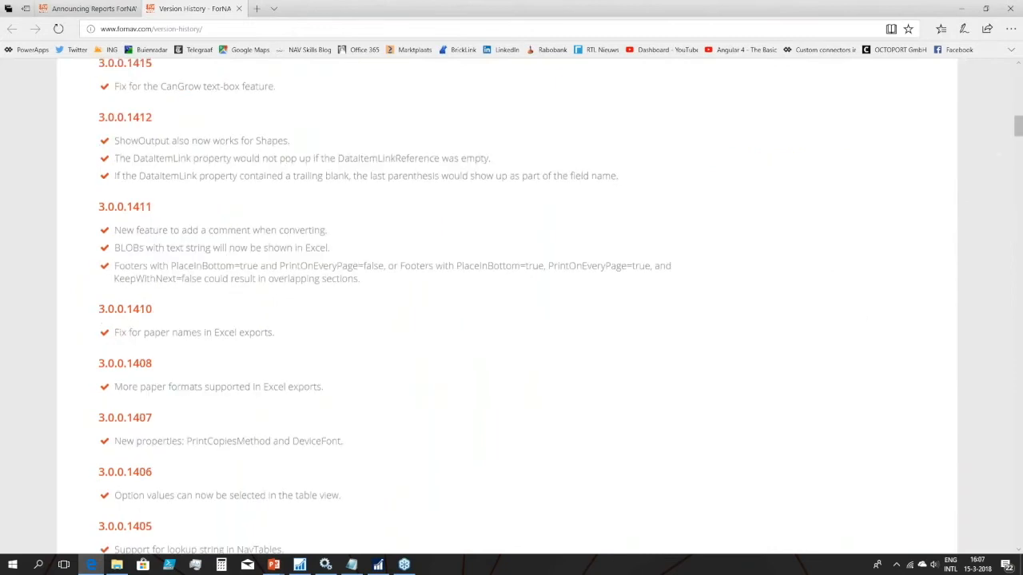
{"action": "scroll", "coordinate": [511, 319], "scroll_direction": "down", "scroll_amount": 2}
{"action": "scroll", "coordinate": [512, 320], "scroll_direction": "up", "scroll_amount": 1}
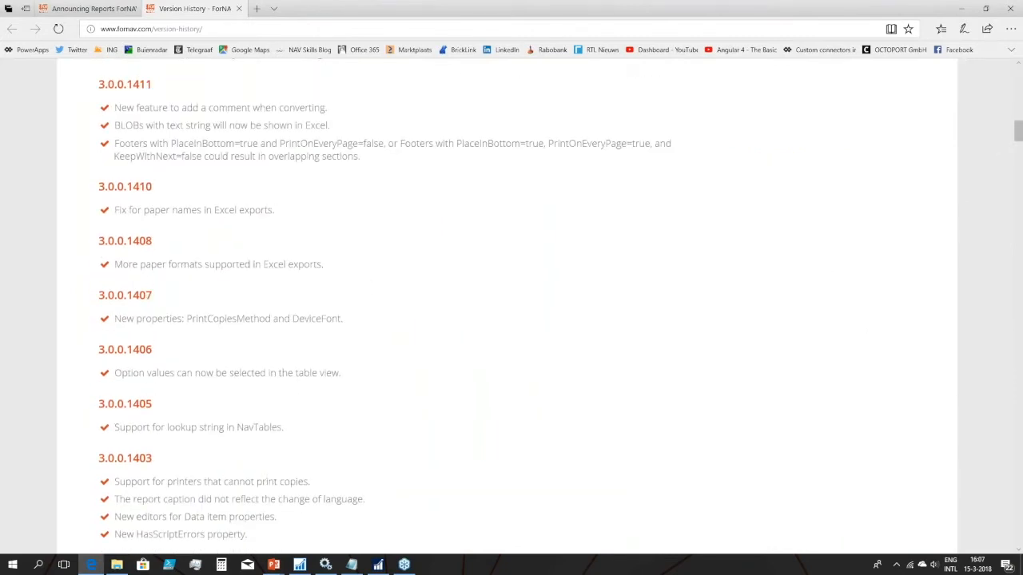
{"action": "key", "text": "F5"}
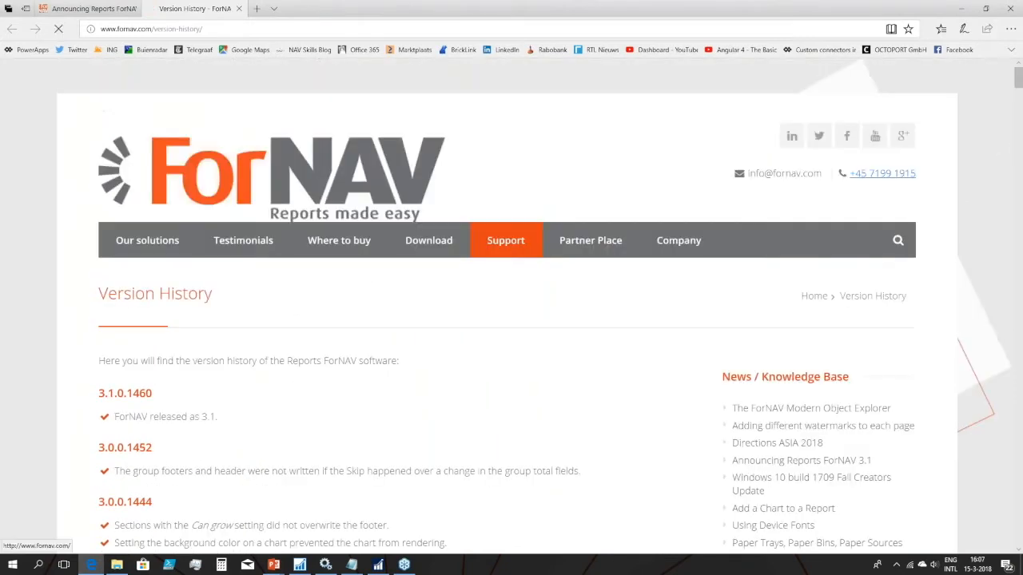
{"action": "key", "text": "ctrl+f"}
{"action": "type", "text": "conv"}
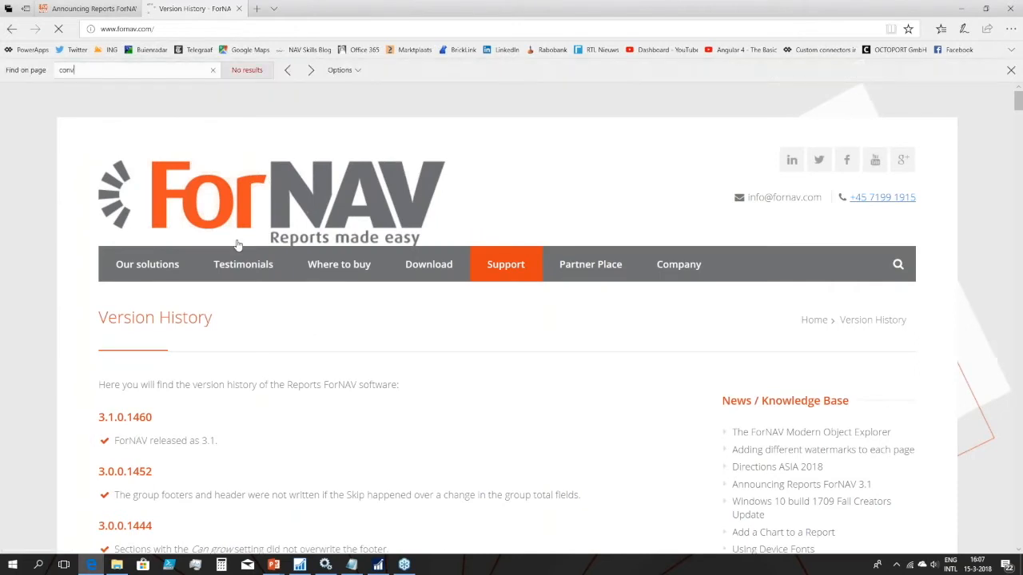
Search the page for "convert", close the version history page and minimise the browser.
{"action": "type", "text": "er"}
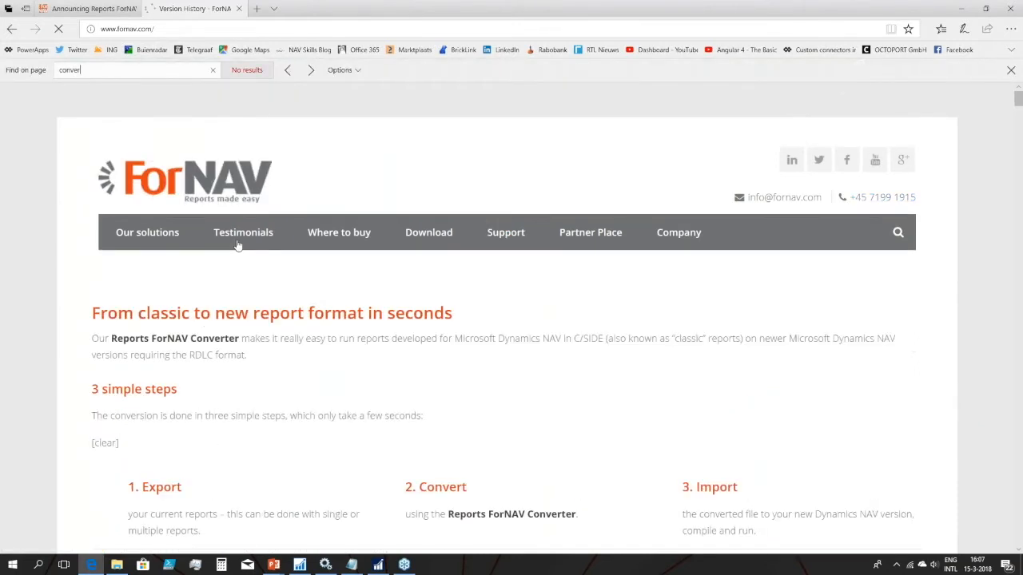
{"action": "type", "text": "t"}
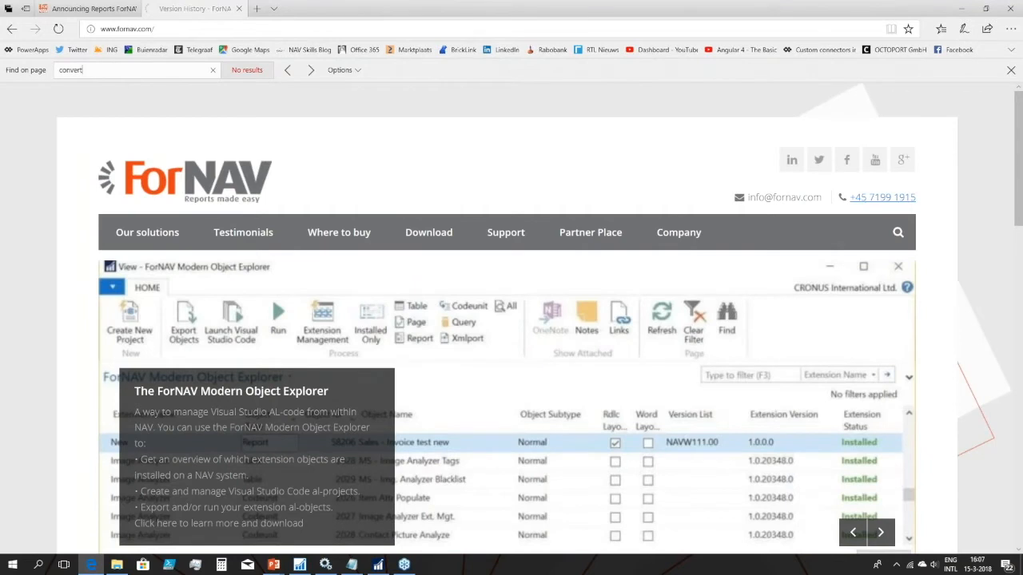
{"action": "left_click", "coordinate": [238, 9]}
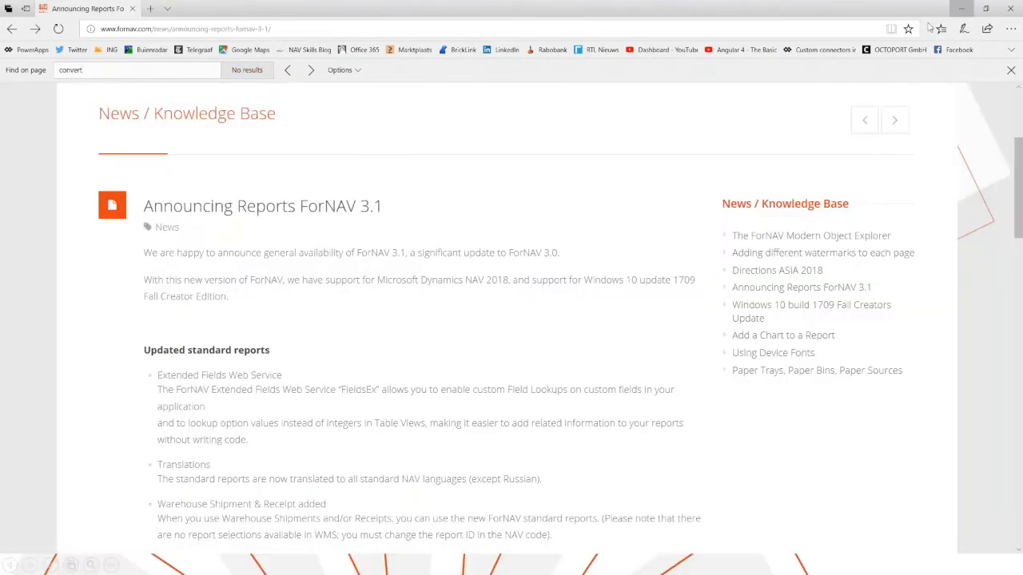
{"action": "left_click", "coordinate": [961, 9]}
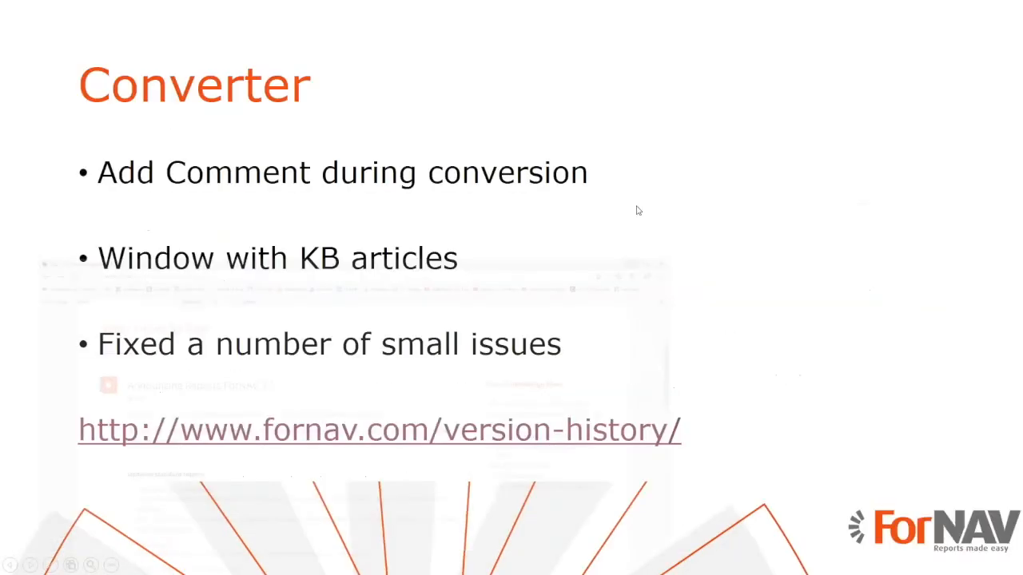
Advance the slide show to the Designer slide and switch to the Microsoft Dynamics NAV Development Environment.
{"action": "left_click", "coordinate": [380, 302]}
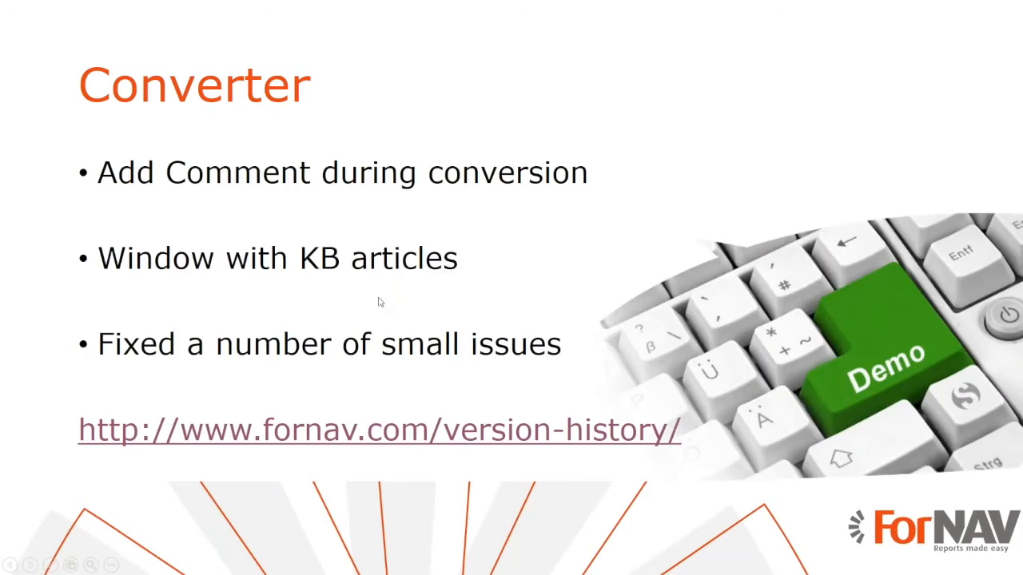
{"action": "left_click", "coordinate": [381, 302]}
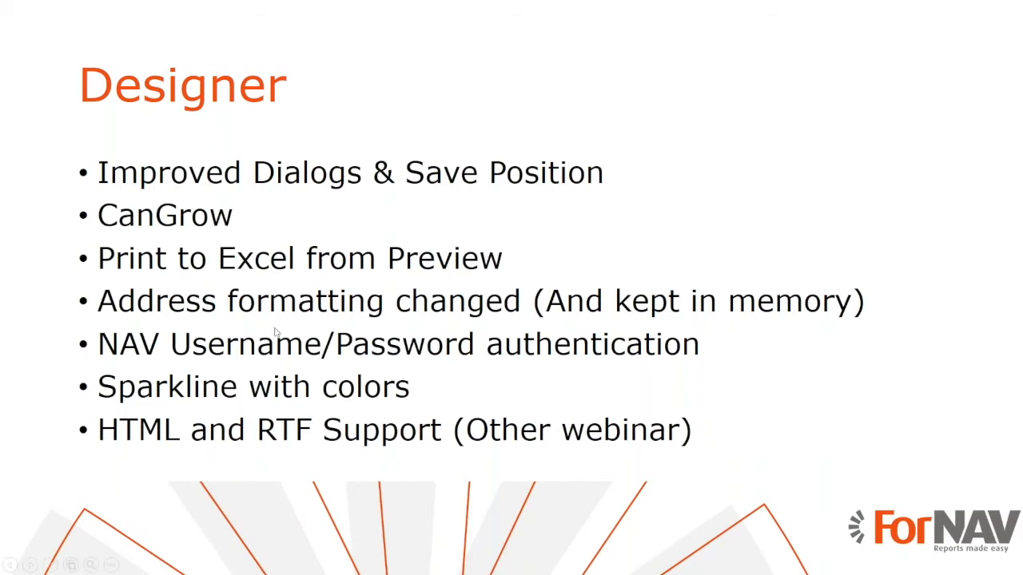
{"action": "key", "text": "alt+Tab"}
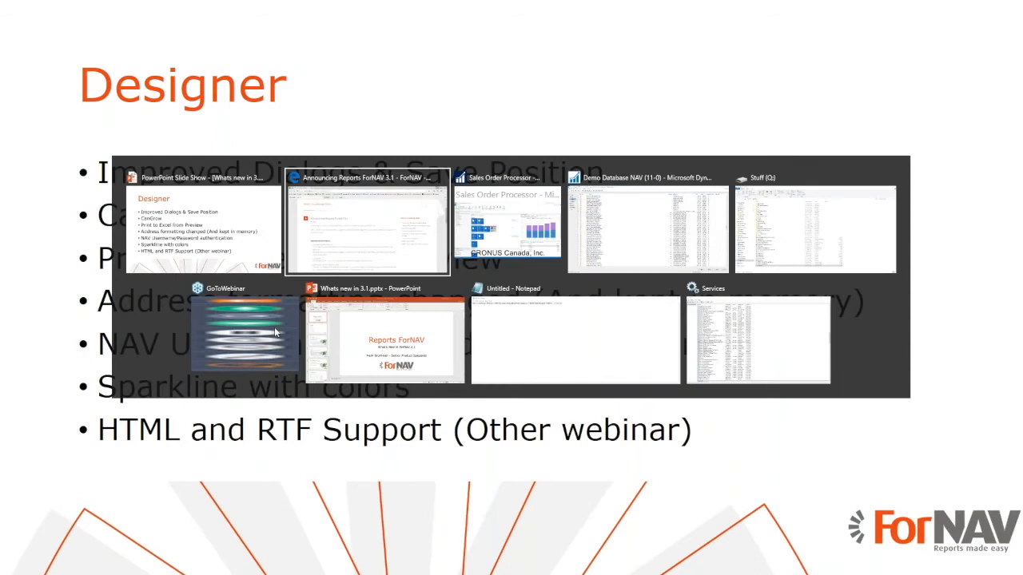
{"action": "key", "text": "Tab"}
{"action": "key", "text": "Tab"}
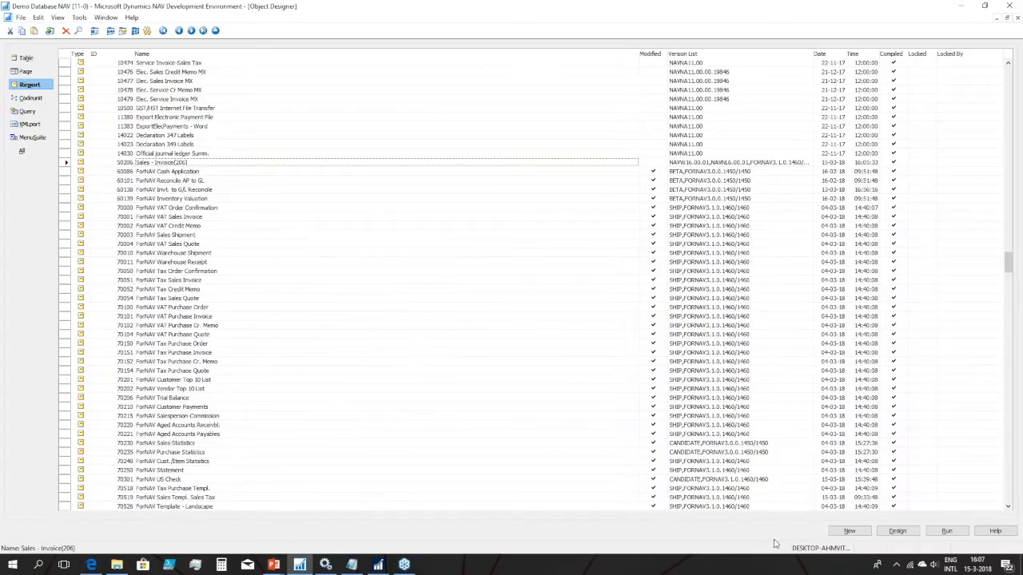
Create a new report with a data item that uses Item as its data source.
{"action": "left_click", "coordinate": [851, 533]}
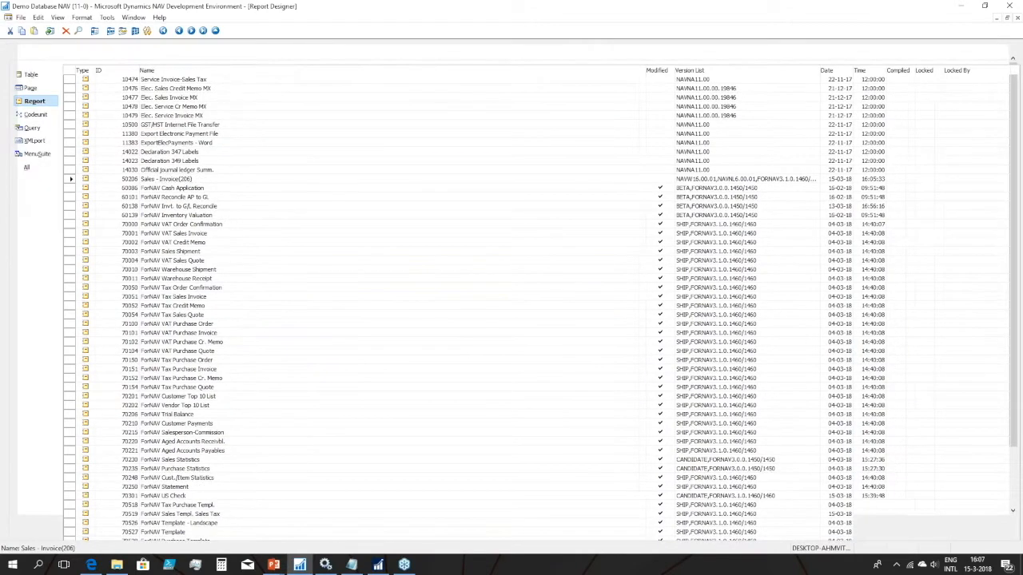
{"action": "type", "text": "Item"}
{"action": "key", "text": "Return"}
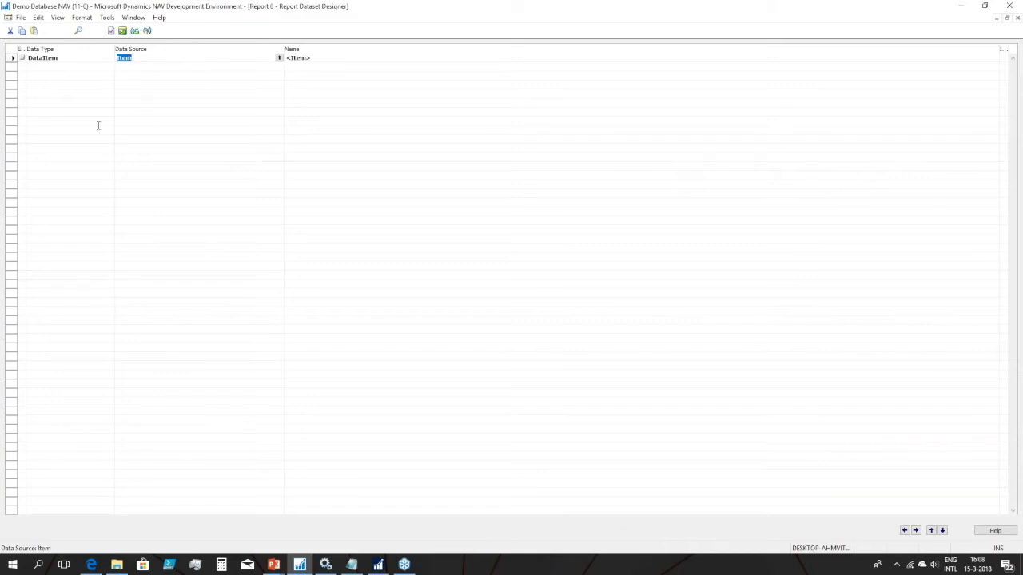
Look up the tables available as the data item's source, browse through the table list and leave it without choosing one.
{"action": "key", "text": "shift+F4"}
{"action": "key", "text": "Escape"}
{"action": "left_click", "coordinate": [280, 59]}
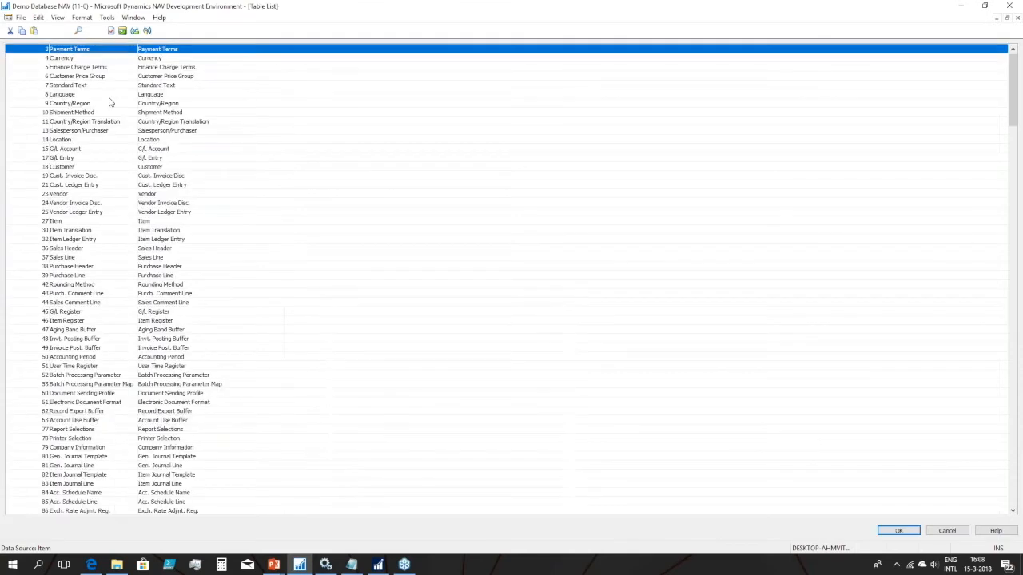
{"action": "key", "text": "Down"}
{"action": "key", "text": "Down"}
{"action": "key", "text": "Down"}
{"action": "key", "text": "Down"}
{"action": "key", "text": "Down"}
{"action": "key", "text": "Down"}
{"action": "key", "text": "Down"}
{"action": "key", "text": "Down"}
{"action": "key", "text": "Down"}
{"action": "key", "text": "Down"}
{"action": "key", "text": "Down"}
{"action": "key", "text": "Down"}
{"action": "key", "text": "Down"}
{"action": "key", "text": "Down"}
{"action": "key", "text": "Down"}
{"action": "key", "text": "Down"}
{"action": "key", "text": "Down"}
{"action": "key", "text": "Down"}
{"action": "key", "text": "Down"}
{"action": "key", "text": "Down"}
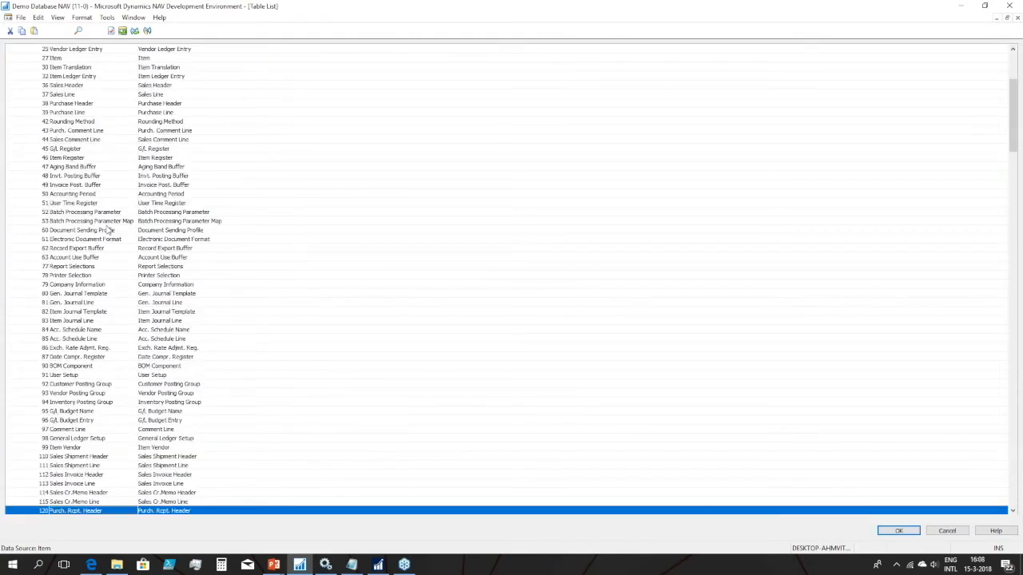
{"action": "key", "text": "Up"}
{"action": "key", "text": "Up"}
{"action": "key", "text": "Up"}
{"action": "key", "text": "Up"}
{"action": "key", "text": "Up"}
{"action": "key", "text": "Up"}
{"action": "key", "text": "Up"}
{"action": "key", "text": "Up"}
{"action": "key", "text": "Up"}
{"action": "key", "text": "Up"}
{"action": "key", "text": "Up"}
{"action": "key", "text": "Up"}
{"action": "key", "text": "Up"}
{"action": "key", "text": "Up"}
{"action": "key", "text": "Up"}
{"action": "key", "text": "Up"}
{"action": "key", "text": "Up"}
{"action": "key", "text": "Up"}
{"action": "key", "text": "Up"}
{"action": "key", "text": "Up"}
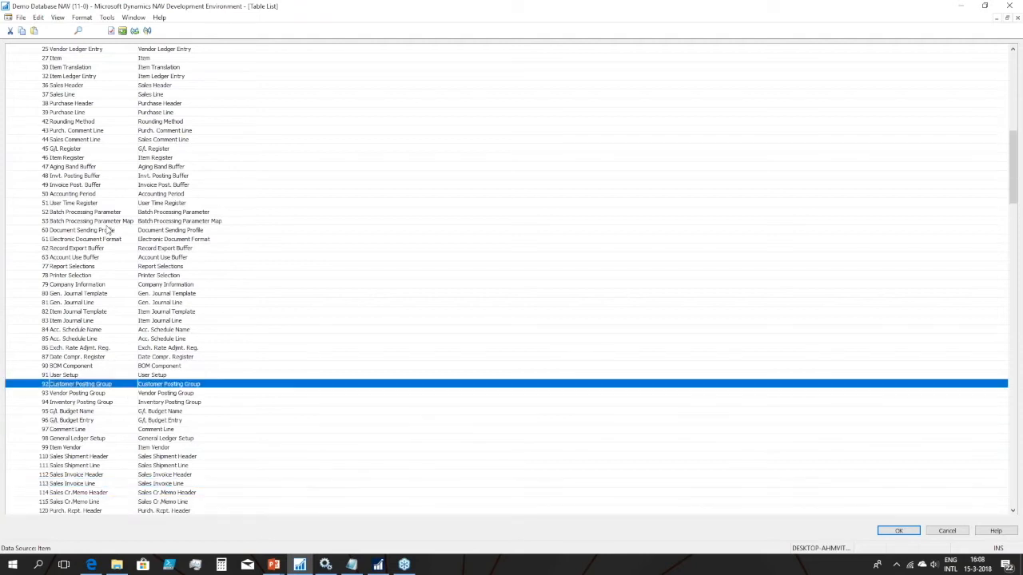
{"action": "key", "text": "Up"}
{"action": "key", "text": "Up"}
{"action": "key", "text": "Up"}
{"action": "key", "text": "Up"}
{"action": "key", "text": "Up"}
{"action": "key", "text": "Up"}
{"action": "key", "text": "Up"}
{"action": "key", "text": "Up"}
{"action": "key", "text": "Up"}
{"action": "key", "text": "Up"}
{"action": "key", "text": "Up"}
{"action": "key", "text": "Up"}
{"action": "key", "text": "Up"}
{"action": "key", "text": "Up"}
{"action": "key", "text": "Up"}
{"action": "key", "text": "Up"}
{"action": "key", "text": "Up"}
{"action": "key", "text": "Up"}
{"action": "key", "text": "Up"}
{"action": "key", "text": "Up"}
{"action": "key", "text": "Up"}
{"action": "key", "text": "Up"}
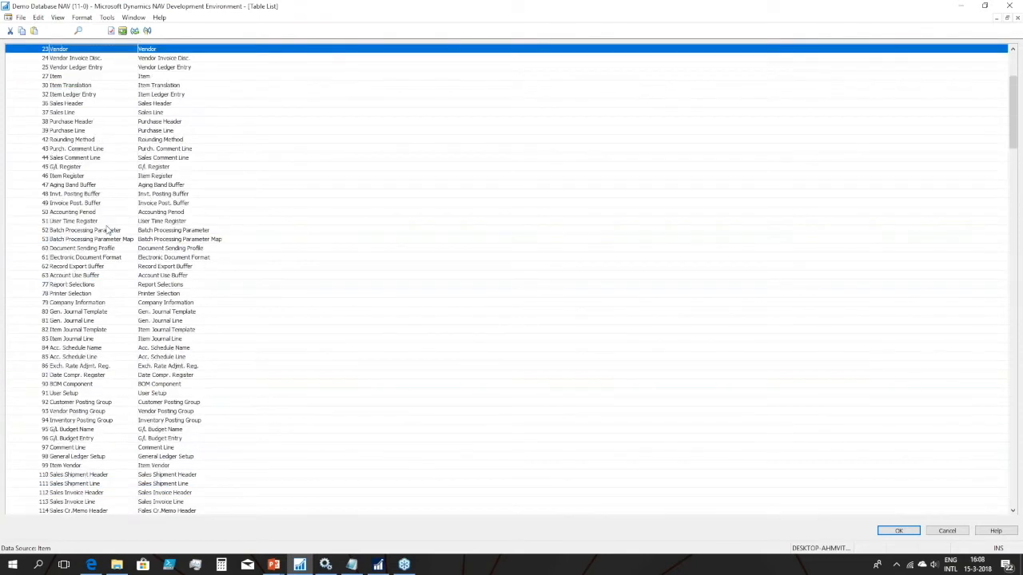
{"action": "key", "text": "Up"}
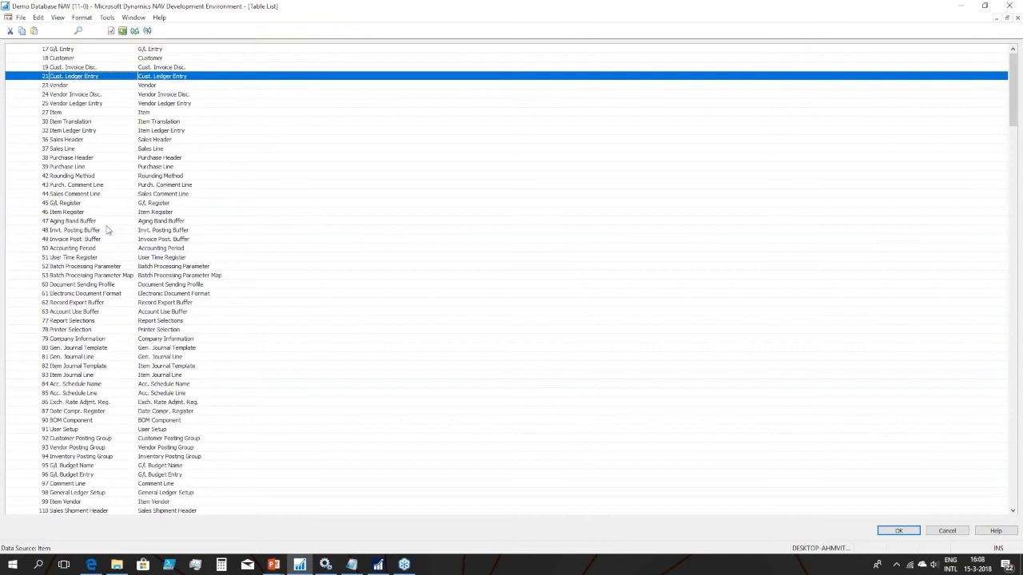
{"action": "key", "text": "Escape"}
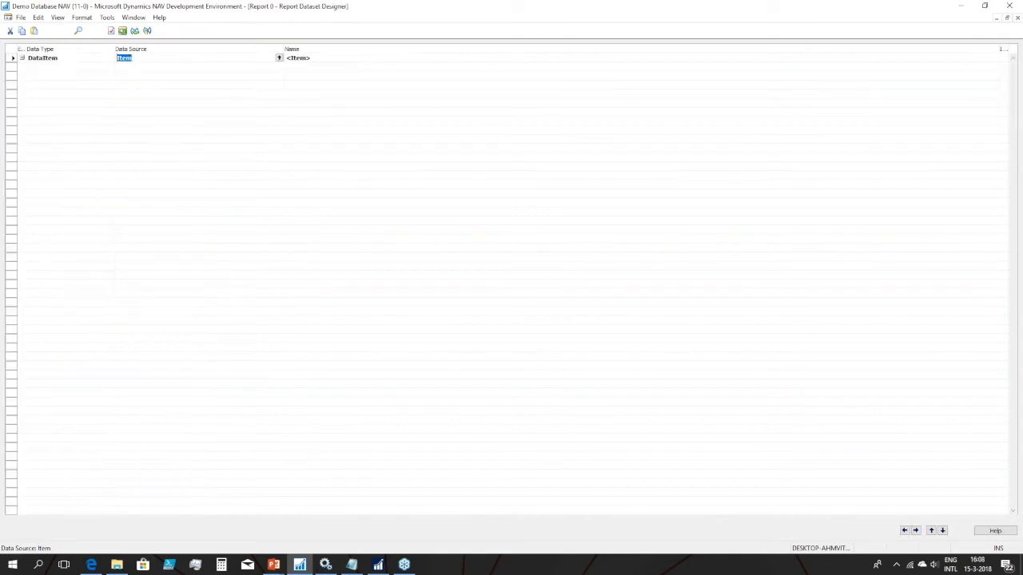
Set the data item's source by table number, entering 18, 27 and finally 32 for Item Ledger Entry.
{"action": "type", "text": "18"}
{"action": "key", "text": "Return"}
{"action": "key", "text": "Up"}
{"action": "type", "text": "27"}
{"action": "key", "text": "Return"}
{"action": "type", "text": "32"}
{"action": "key", "text": "Return"}
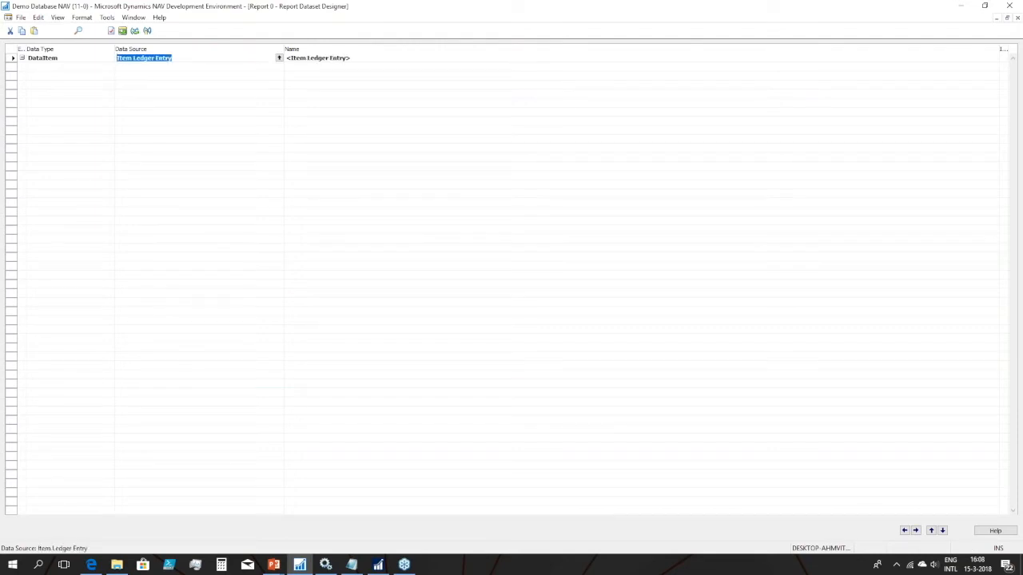
Open the Item Ledger Entry data item's properties and go to the DataItemTableView value.
{"action": "key", "text": "shift+F4"}
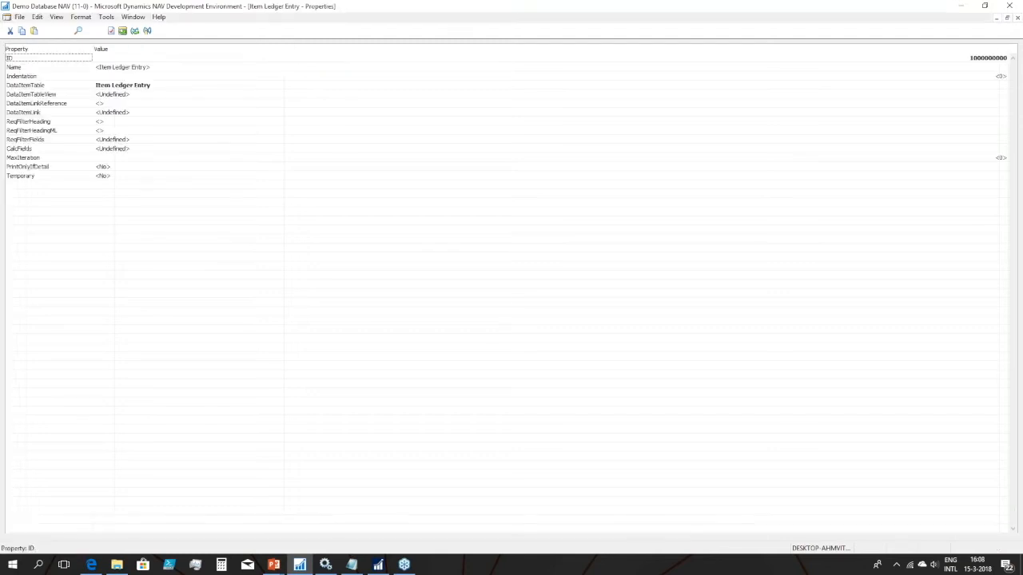
{"action": "key", "text": "Down"}
{"action": "key", "text": "Down"}
{"action": "key", "text": "Down"}
{"action": "key", "text": "Down"}
{"action": "key", "text": "Down"}
{"action": "key", "text": "Down"}
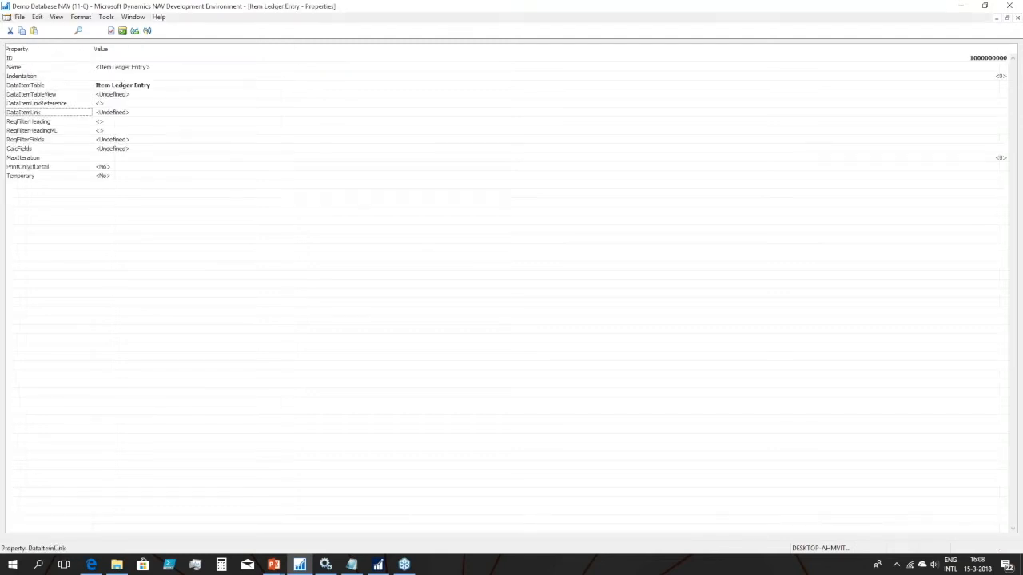
{"action": "key", "text": "Up"}
{"action": "key", "text": "Tab"}
{"action": "key", "text": "Up"}
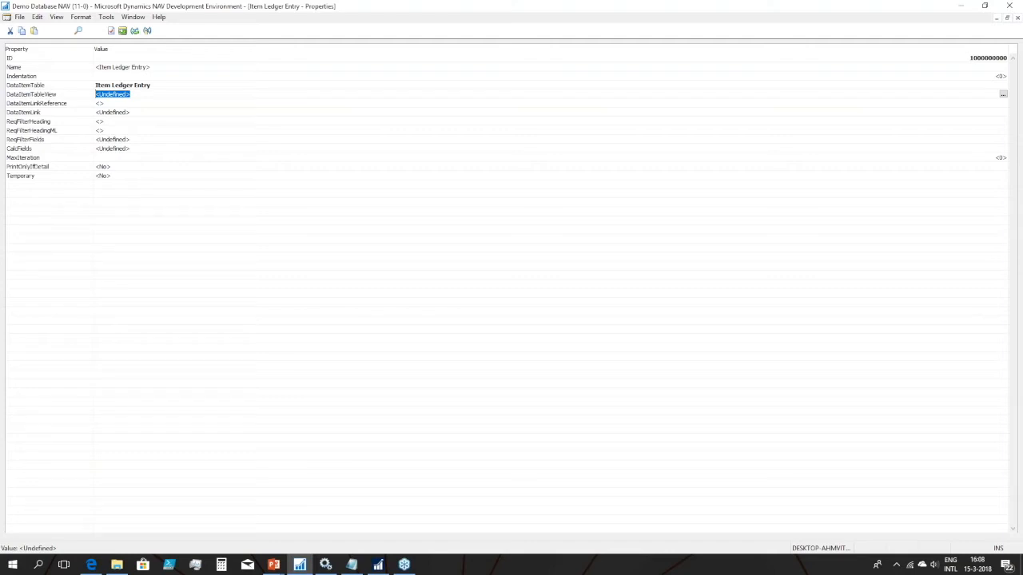
Open the table view's key lookup and look through the keys available for Item Ledger Entry.
{"action": "key", "text": "F6"}
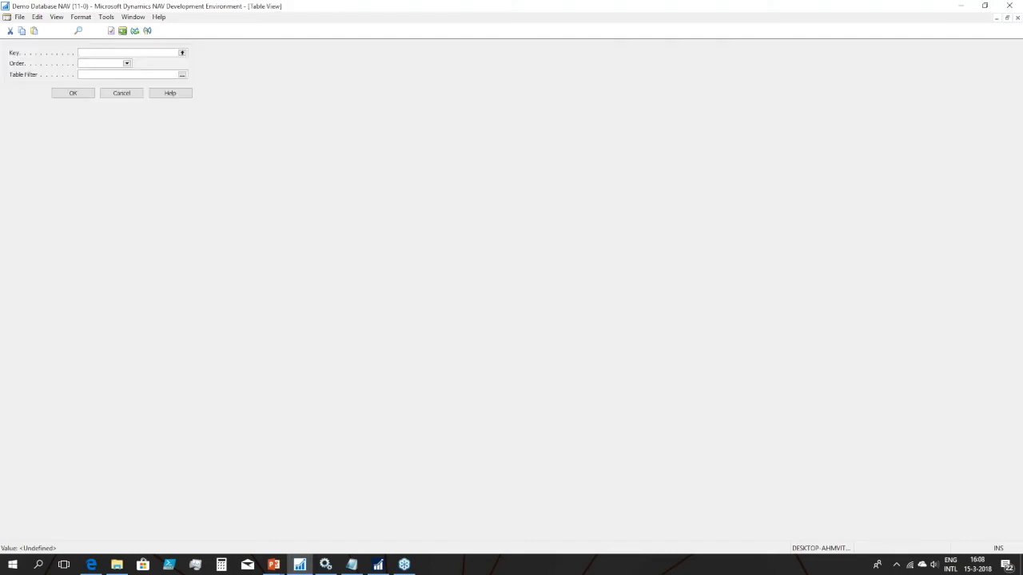
{"action": "key", "text": "F6"}
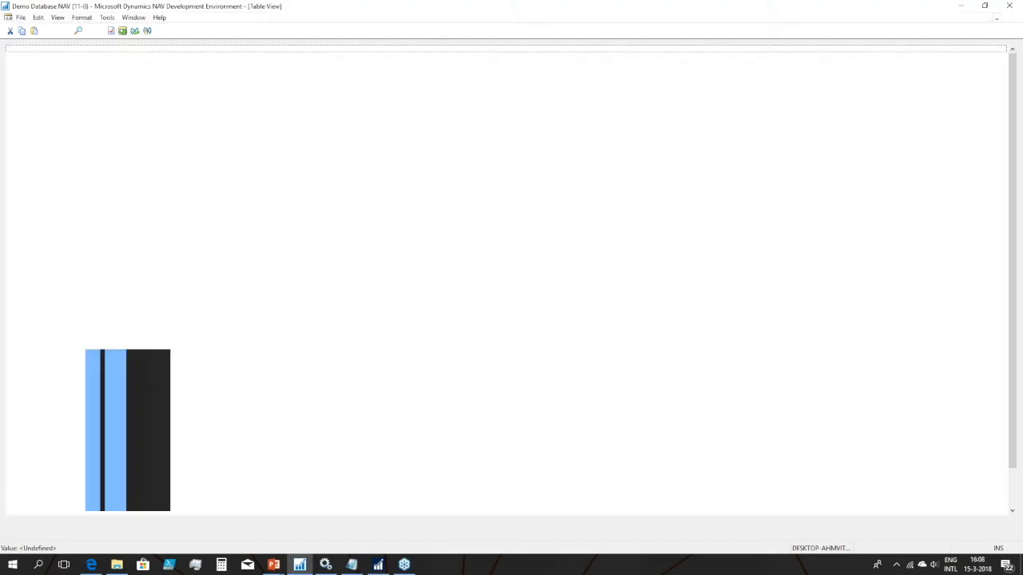
{"action": "key", "text": "Down"}
{"action": "key", "text": "Down"}
{"action": "key", "text": "Down"}
{"action": "key", "text": "Down"}
{"action": "key", "text": "Down"}
{"action": "key", "text": "Down"}
{"action": "key", "text": "Down"}
{"action": "key", "text": "Down"}
{"action": "key", "text": "Down"}
{"action": "key", "text": "Down"}
{"action": "key", "text": "Down"}
{"action": "key", "text": "Down"}
{"action": "key", "text": "Down"}
{"action": "key", "text": "Down"}
{"action": "key", "text": "Down"}
{"action": "key", "text": "Down"}
{"action": "key", "text": "Down"}
{"action": "key", "text": "Down"}
{"action": "key", "text": "Down"}
{"action": "key", "text": "Down"}
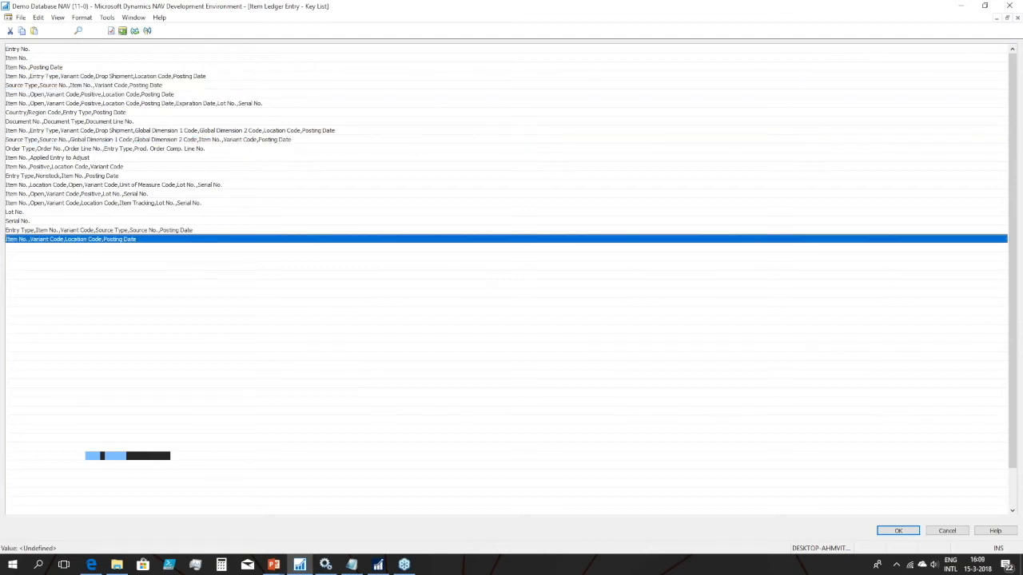
{"action": "key", "text": "Up"}
{"action": "key", "text": "Up"}
{"action": "key", "text": "Up"}
{"action": "key", "text": "Up"}
{"action": "key", "text": "Up"}
{"action": "key", "text": "Up"}
{"action": "key", "text": "Up"}
{"action": "key", "text": "Up"}
{"action": "key", "text": "Up"}
{"action": "key", "text": "Up"}
{"action": "key", "text": "Up"}
{"action": "key", "text": "Up"}
{"action": "key", "text": "Up"}
{"action": "key", "text": "Up"}
{"action": "key", "text": "Up"}
{"action": "key", "text": "Up"}
{"action": "key", "text": "Up"}
{"action": "key", "text": "Up"}
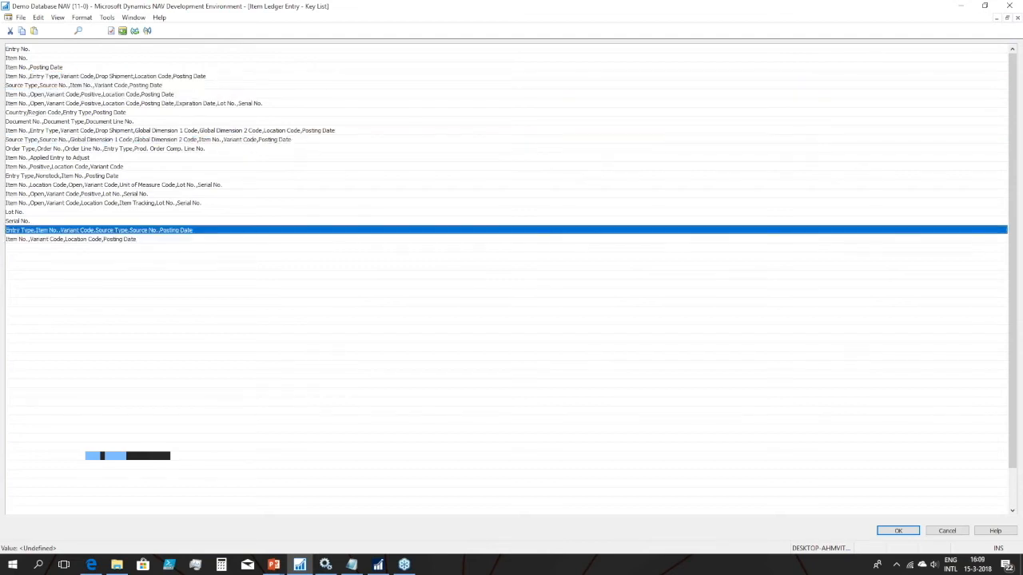
{"action": "key", "text": "Return"}
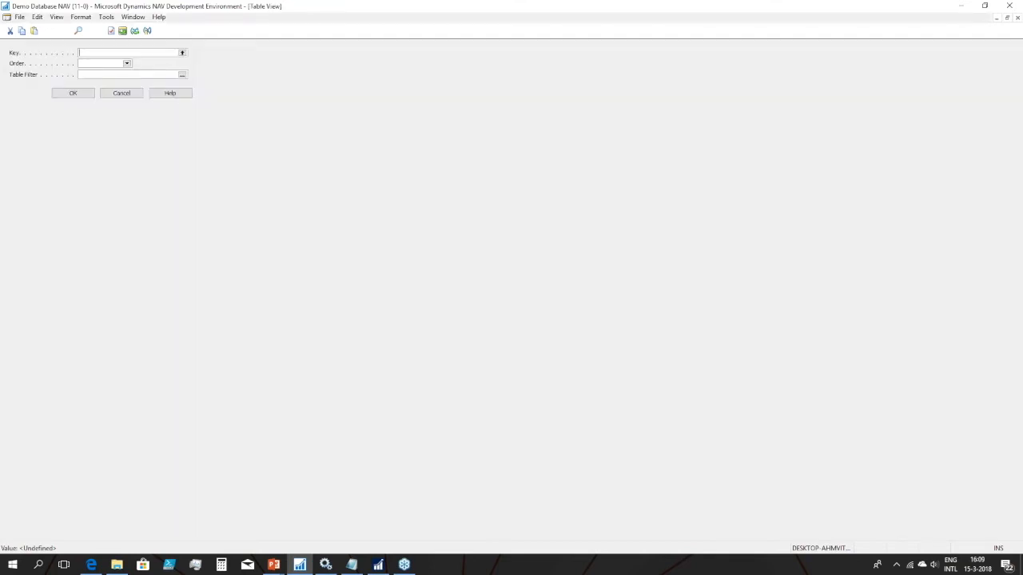
Try to enter Inventory as the table view's key and leave the table view.
{"action": "type", "text": "Inventory"}
{"action": "key", "text": "Return"}
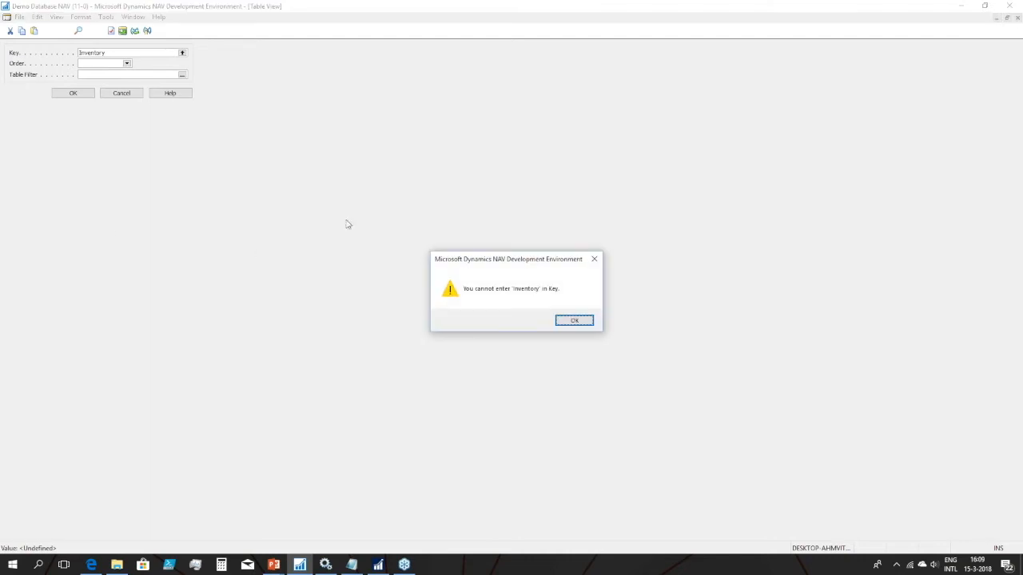
{"action": "key", "text": "Return"}
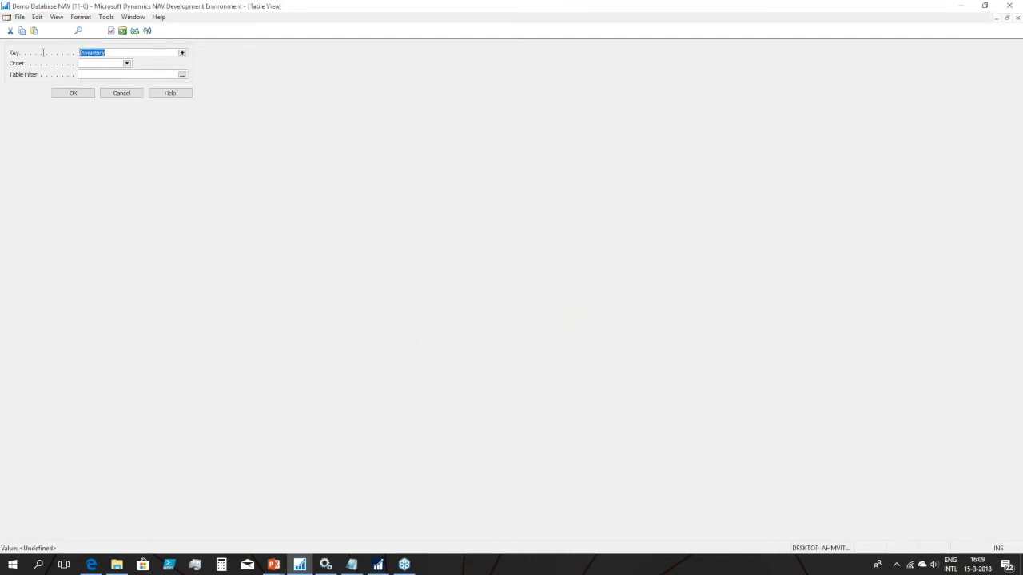
{"action": "key", "text": "Escape"}
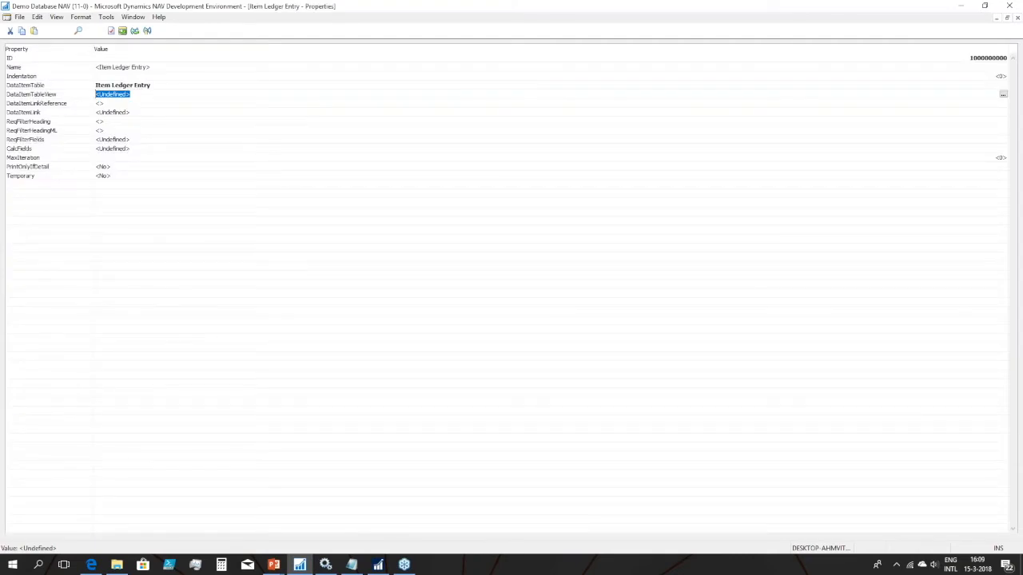
Change the data item's DataItemTable property to table 27.
{"action": "key", "text": "Up"}
{"action": "type", "text": "27"}
{"action": "key", "text": "Return"}
Define the DataItemTableView with Inventory as the key and Descending as the order.
{"action": "key", "text": "F6"}
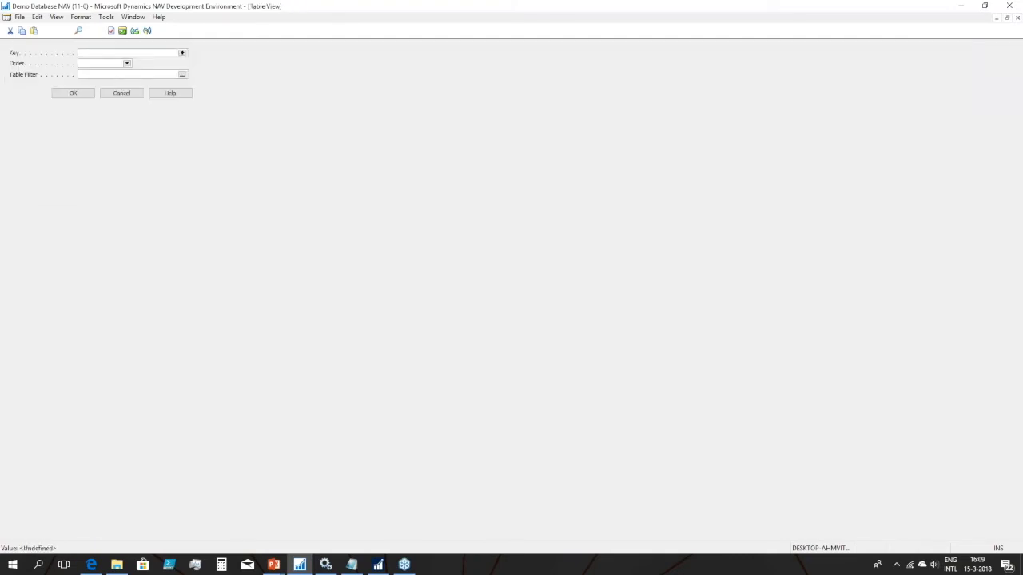
{"action": "type", "text": "inventory"}
{"action": "key", "text": "Tab"}
{"action": "left_click", "coordinate": [126, 63]}
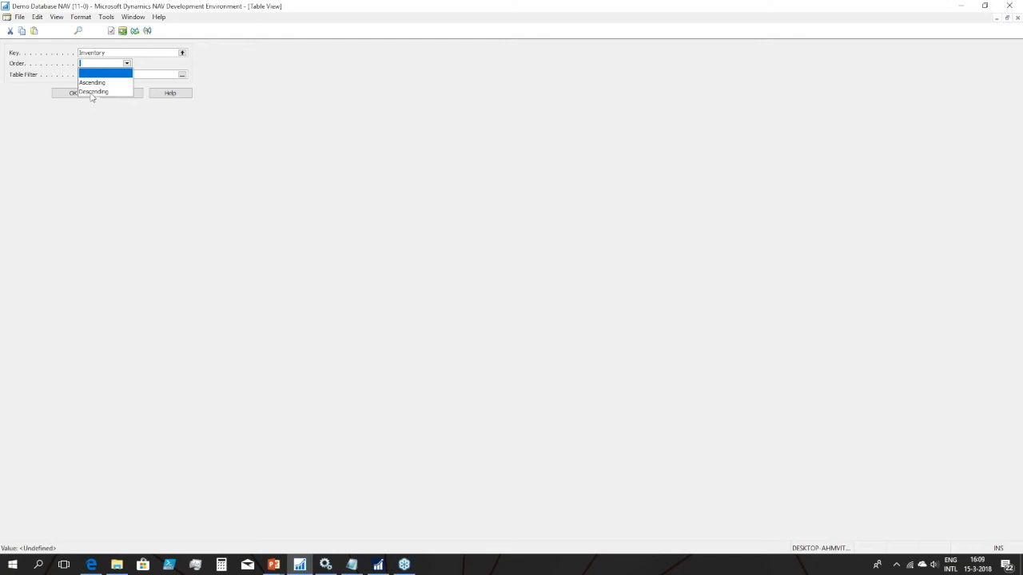
{"action": "left_click", "coordinate": [88, 91]}
Open the table view's table filter and add a filter line on the Inventory field.
{"action": "left_click", "coordinate": [134, 74]}
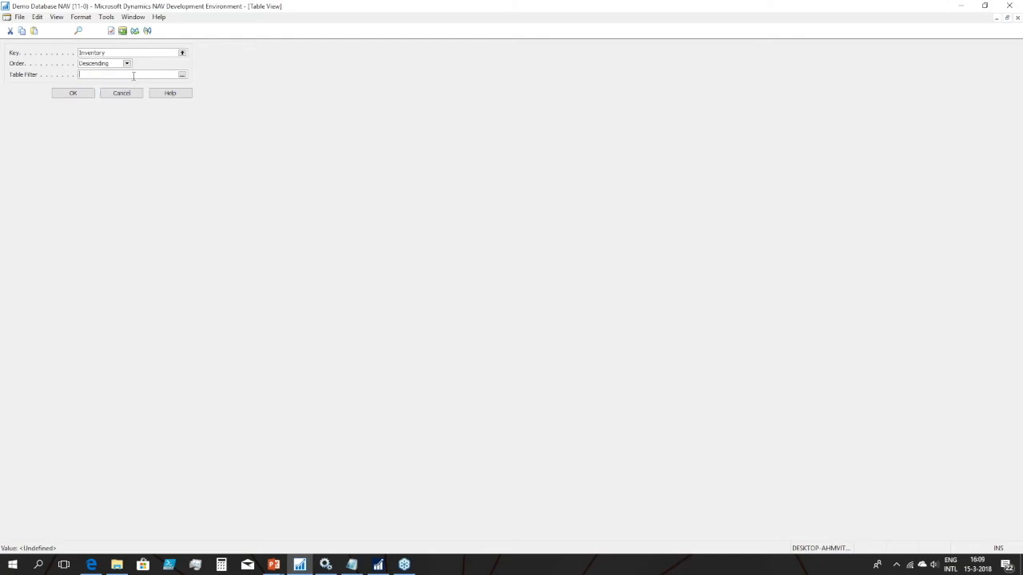
{"action": "left_click", "coordinate": [183, 75]}
{"action": "type", "text": "inven"}
{"action": "key", "text": "Tab"}
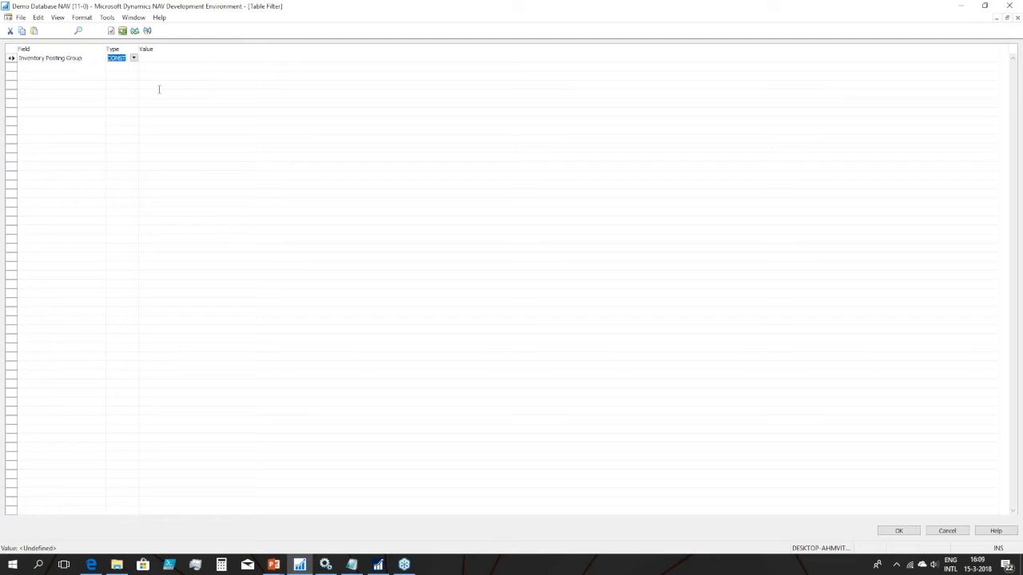
{"action": "key", "text": "shift+Tab"}
{"action": "key", "text": "F2"}
{"action": "key", "text": "ctrl+shift+Left"}
{"action": "key", "text": "ctrl+shift+Left"}
{"action": "key", "text": "BackSpace"}
Set the Inventory filter's type to FILTER with the value >0, and accept the filter and the table view.
{"action": "key", "text": "Tab"}
{"action": "type", "text": "f"}
{"action": "key", "text": "Tab"}
{"action": "type", "text": "0"}
{"action": "key", "text": "F2"}
{"action": "left_click", "coordinate": [898, 531]}
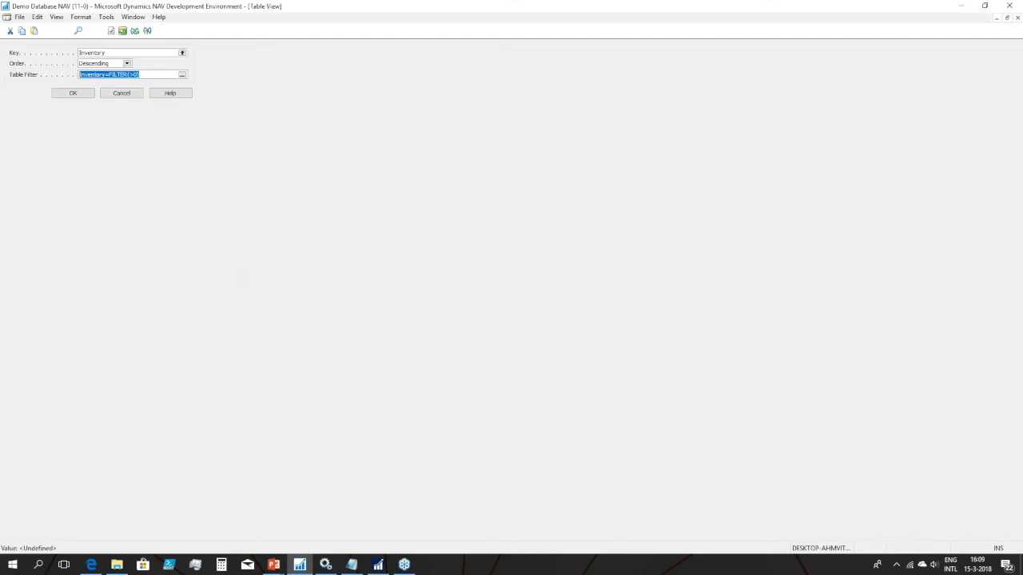
{"action": "left_click", "coordinate": [74, 96]}
Set the data item's MaxIteration property to 25.
{"action": "key", "text": "Down"}
{"action": "key", "text": "Down"}
{"action": "key", "text": "Down"}
{"action": "key", "text": "Down"}
{"action": "key", "text": "Down"}
{"action": "key", "text": "Down"}
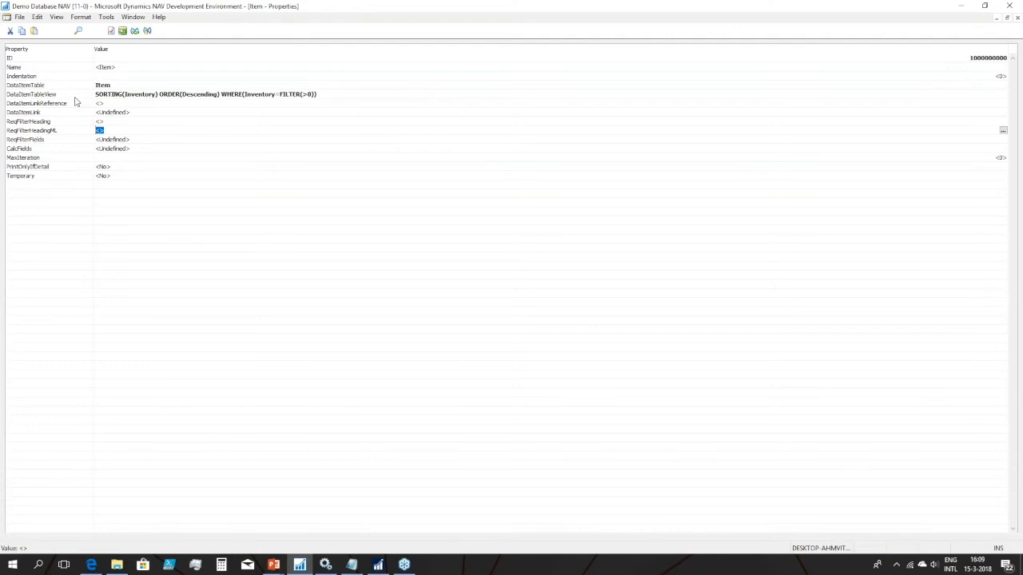
{"action": "key", "text": "Down"}
{"action": "type", "text": "25"}
{"action": "key", "text": "Up"}
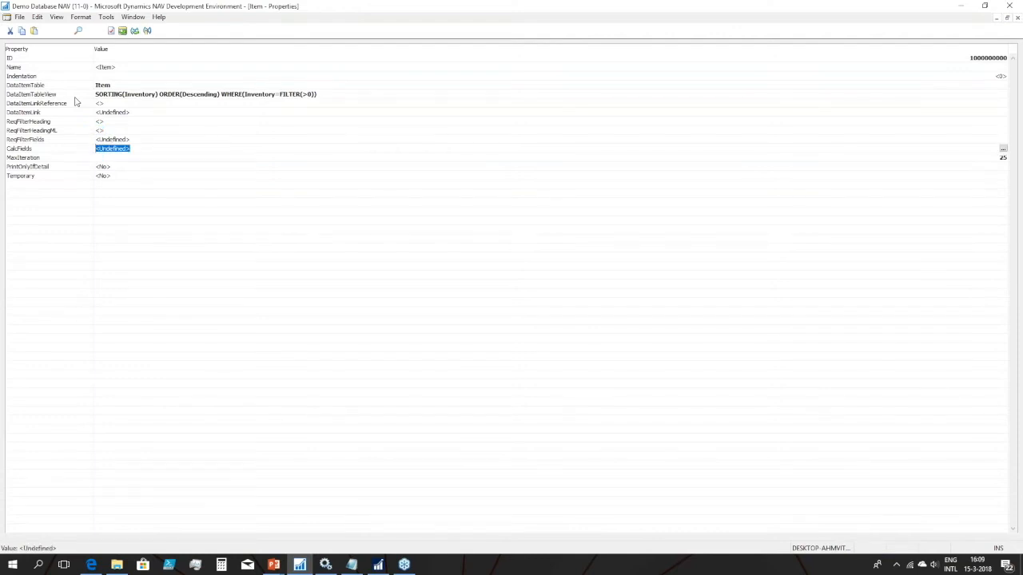
{"action": "key", "text": "Up"}
{"action": "key", "text": "Left"}
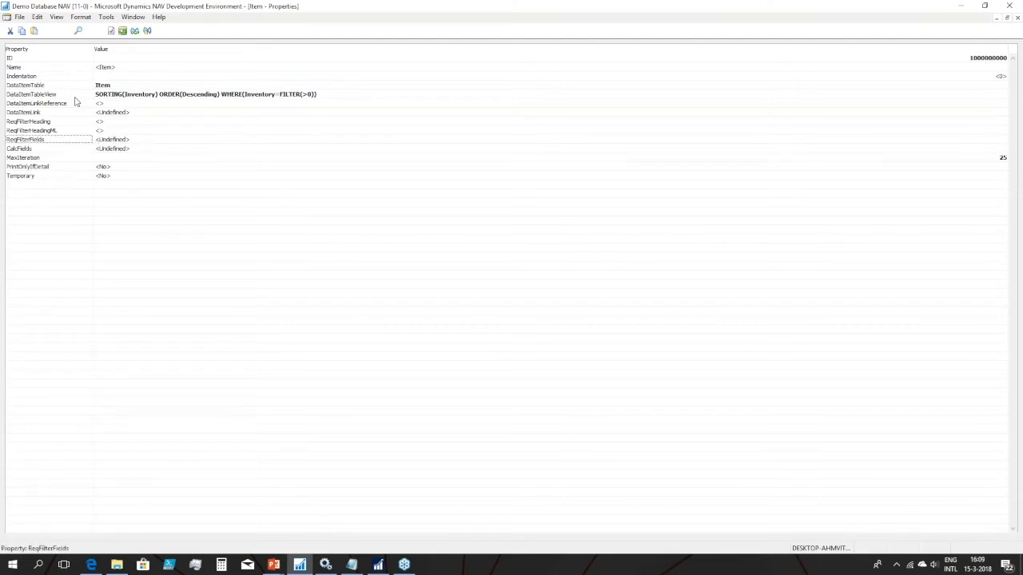
Leave the data item properties and close the report without saving the changes.
{"action": "key", "text": "Escape"}
{"action": "key", "text": "Escape"}
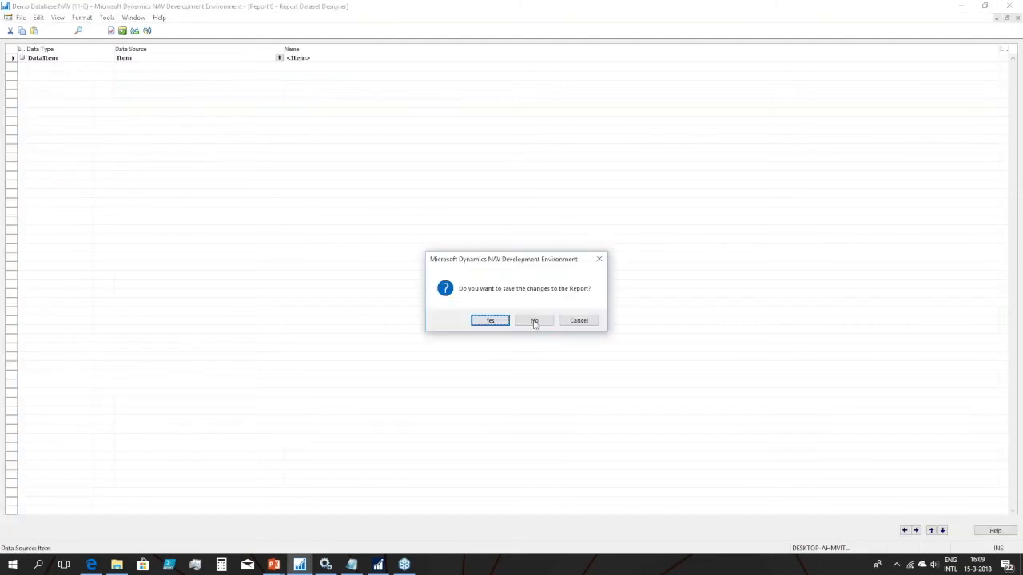
{"action": "left_click", "coordinate": [534, 321]}
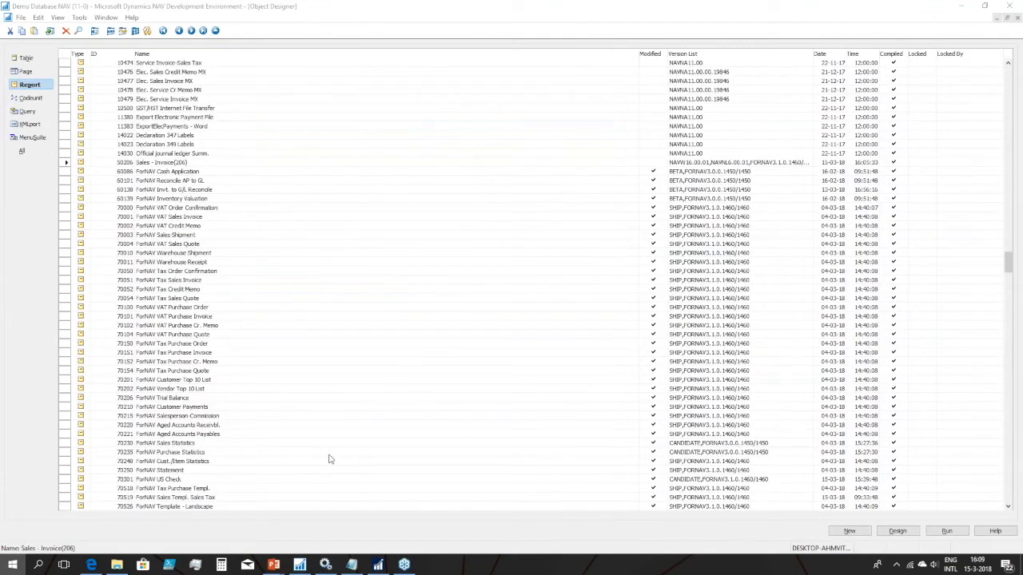
Switch to the Reports ForNAV Designer and start an empty report from the Report Templates collection.
{"action": "key", "text": "super"}
{"action": "left_click", "coordinate": [295, 389]}
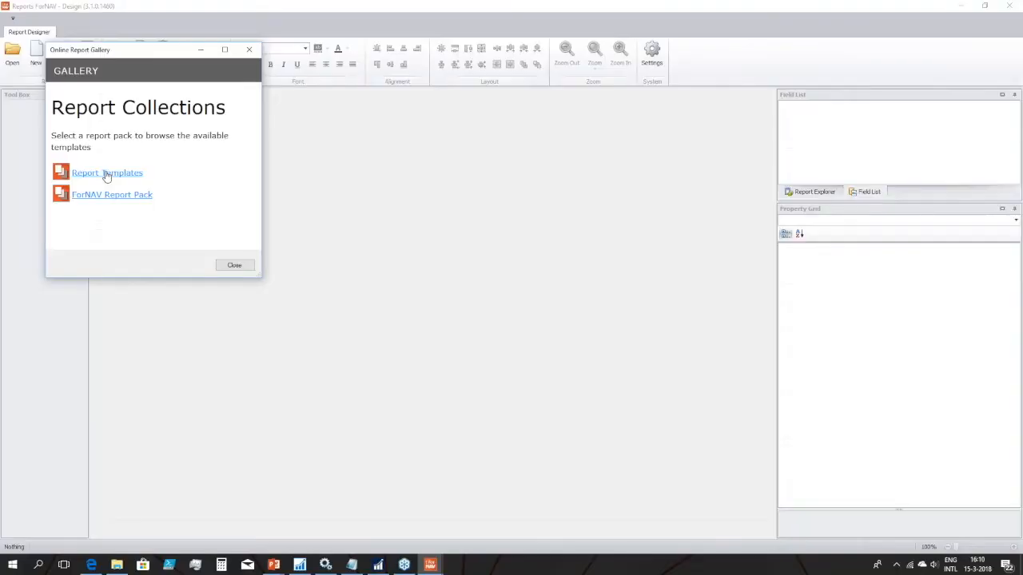
{"action": "left_click", "coordinate": [105, 174]}
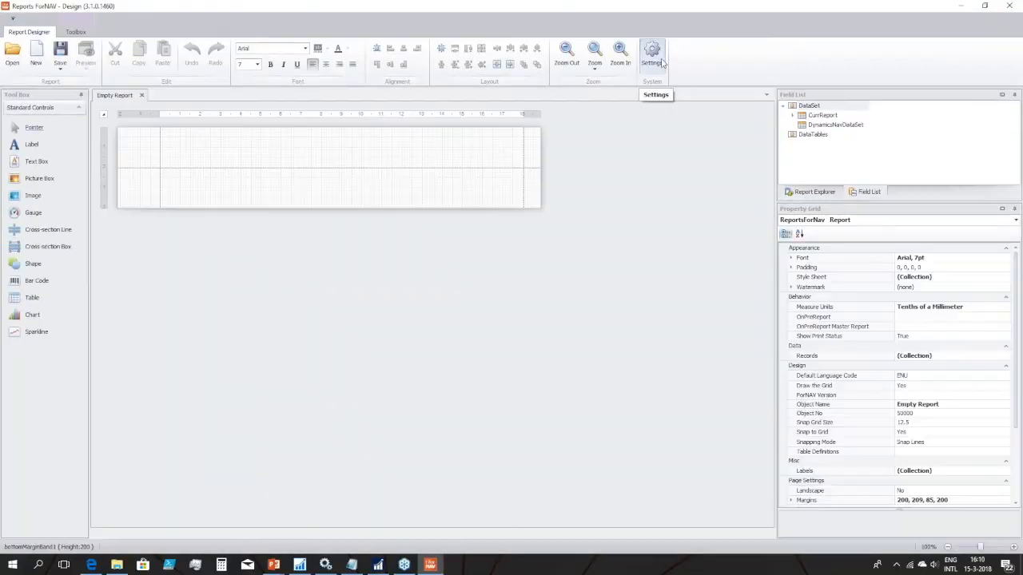
Check the Designer's NAV database settings and save the empty report to the NAV database.
{"action": "left_click", "coordinate": [651, 56]}
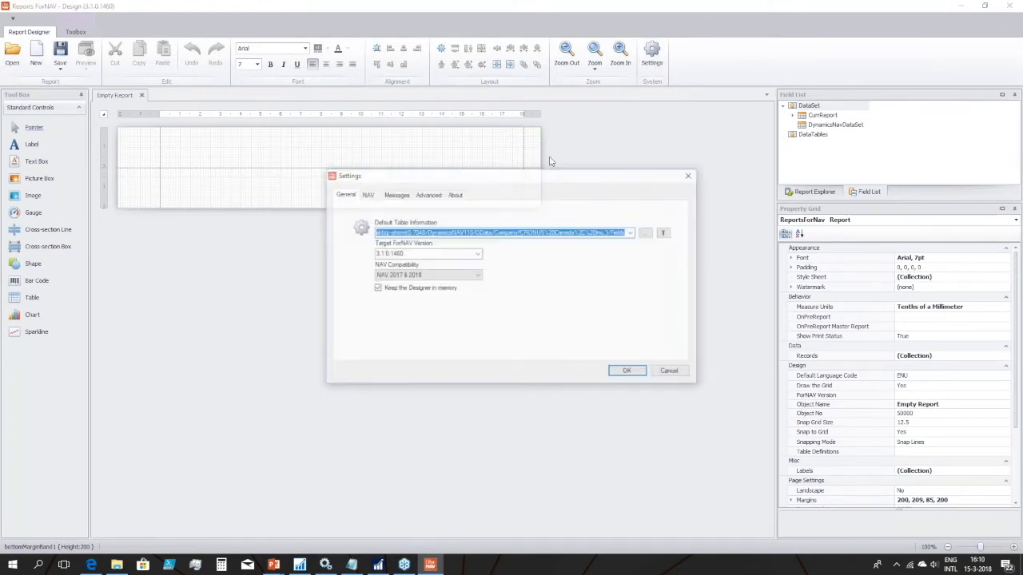
{"action": "left_click", "coordinate": [367, 195]}
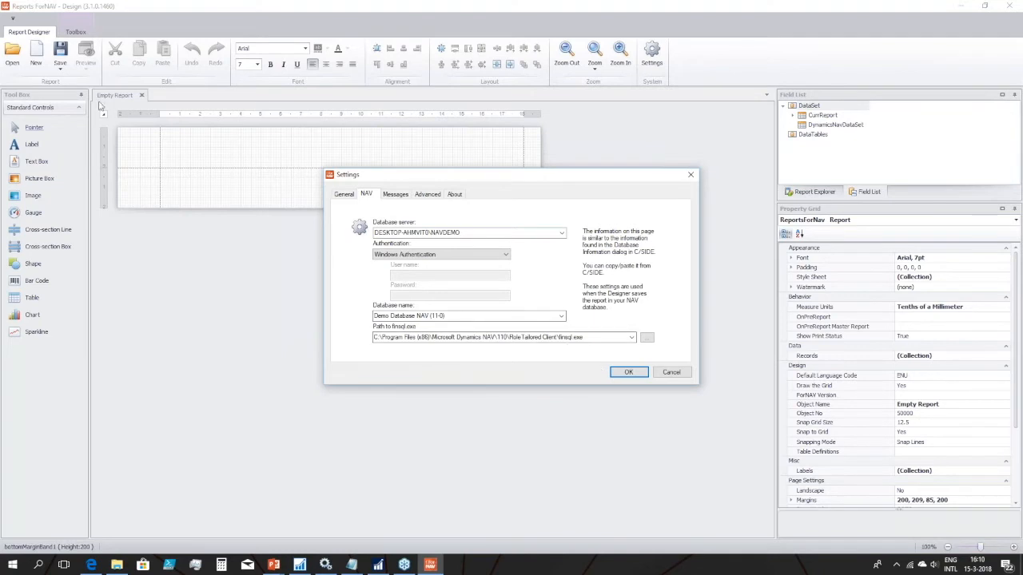
{"action": "key", "text": "Return"}
{"action": "left_click", "coordinate": [60, 67]}
{"action": "left_click", "coordinate": [74, 95]}
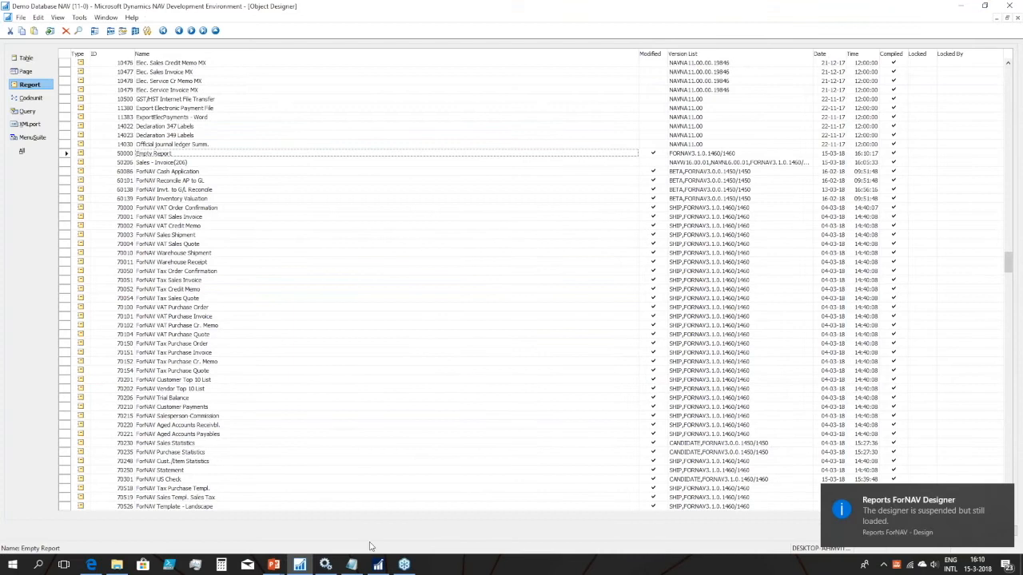
Switch to the Microsoft Dynamics NAV client and preview Empty Report with Open Designer enabled.
{"action": "mouse_move", "coordinate": [377, 566]}
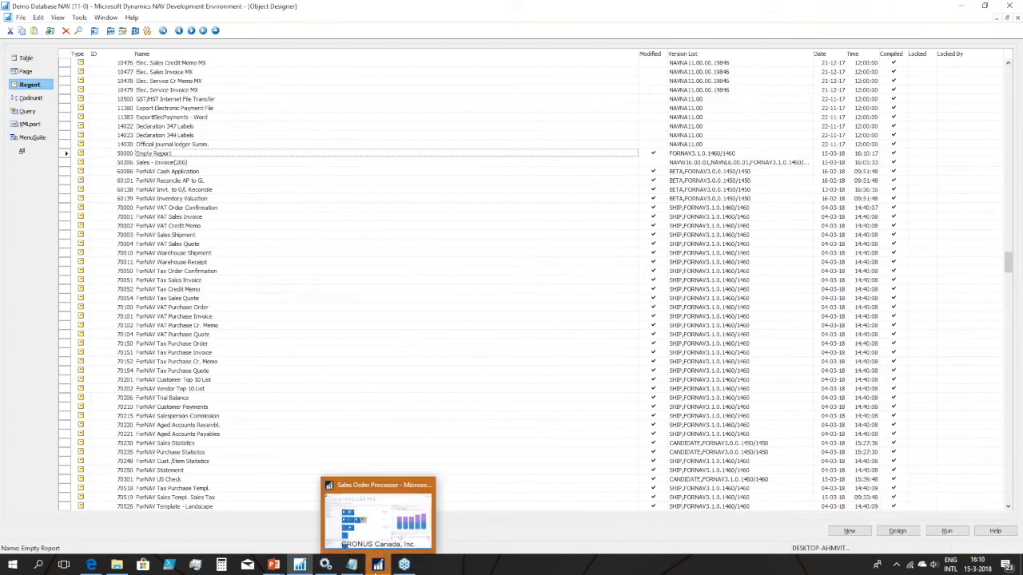
{"action": "left_click", "coordinate": [380, 534]}
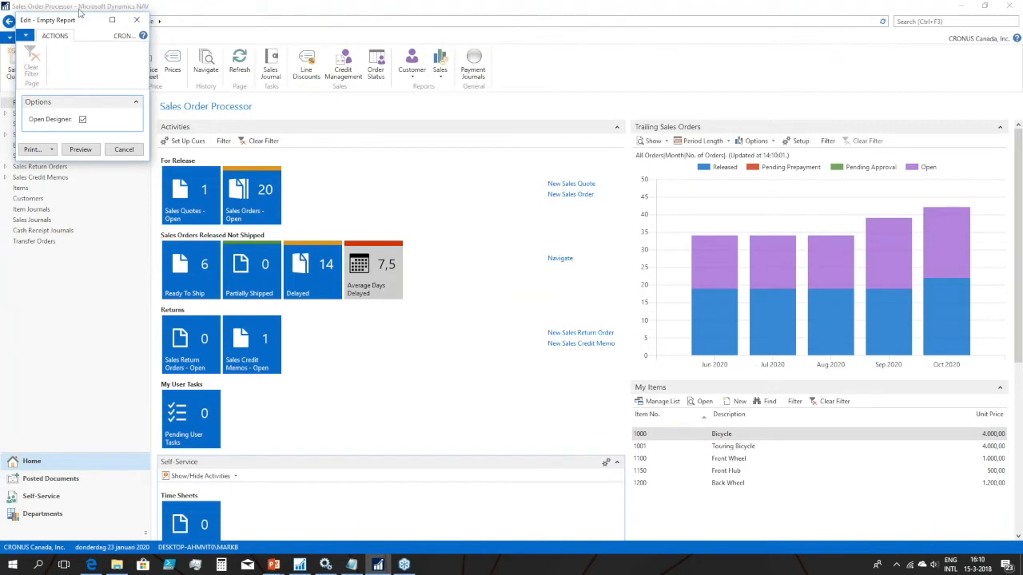
{"action": "left_click_drag", "start_coordinate": [62, 23], "coordinate": [158, 88]}
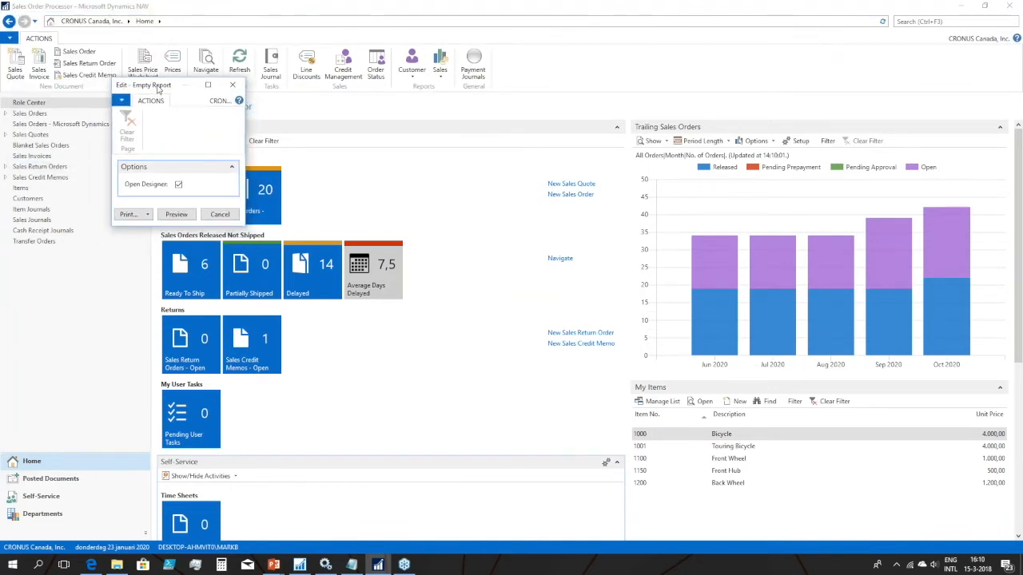
{"action": "left_click", "coordinate": [177, 215]}
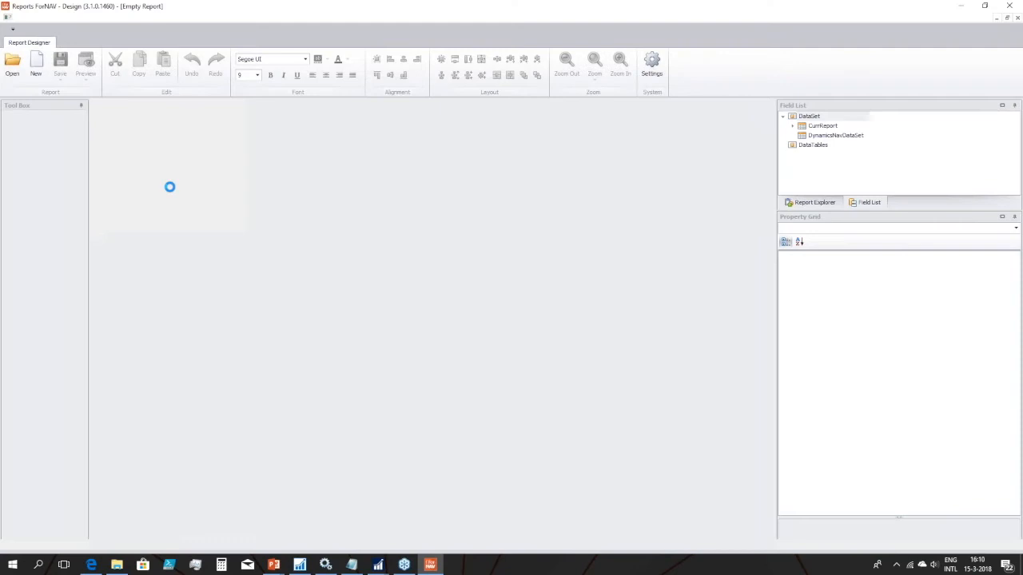
Insert a DataItem section into the empty report from the report's structure tree.
{"action": "left_click", "coordinate": [814, 192]}
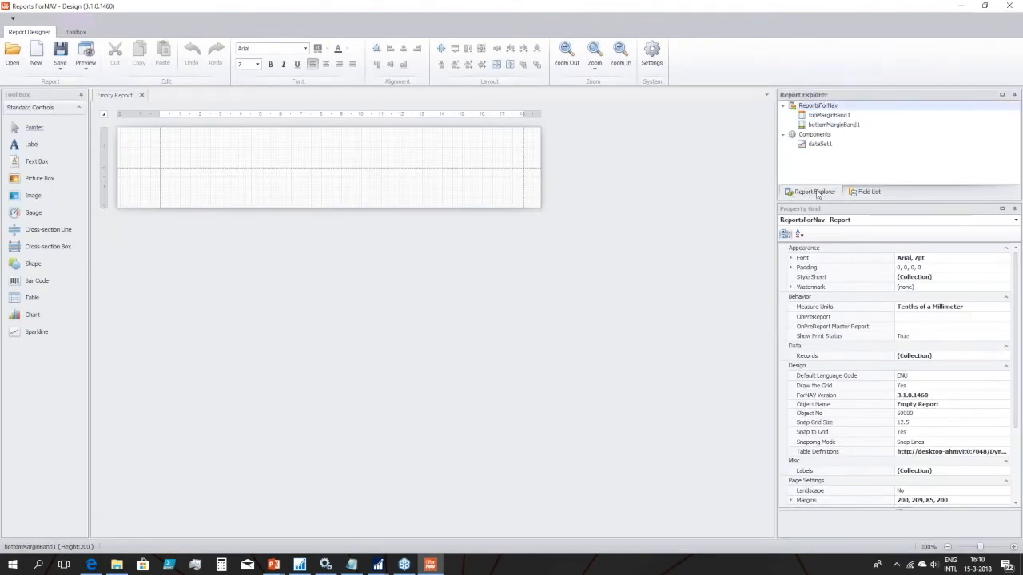
{"action": "right_click", "coordinate": [819, 111]}
{"action": "mouse_move", "coordinate": [852, 114]}
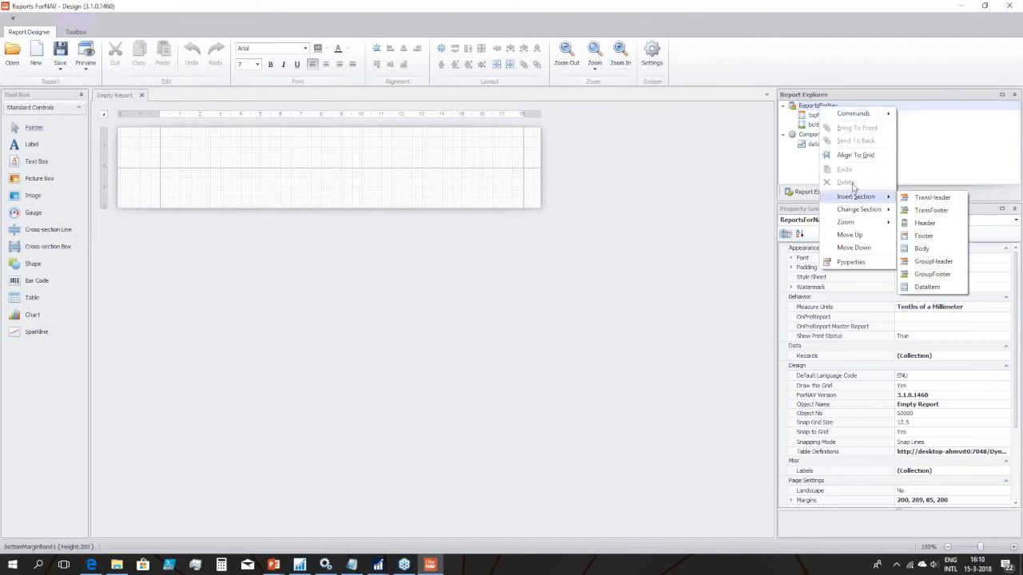
{"action": "left_click", "coordinate": [927, 287]}
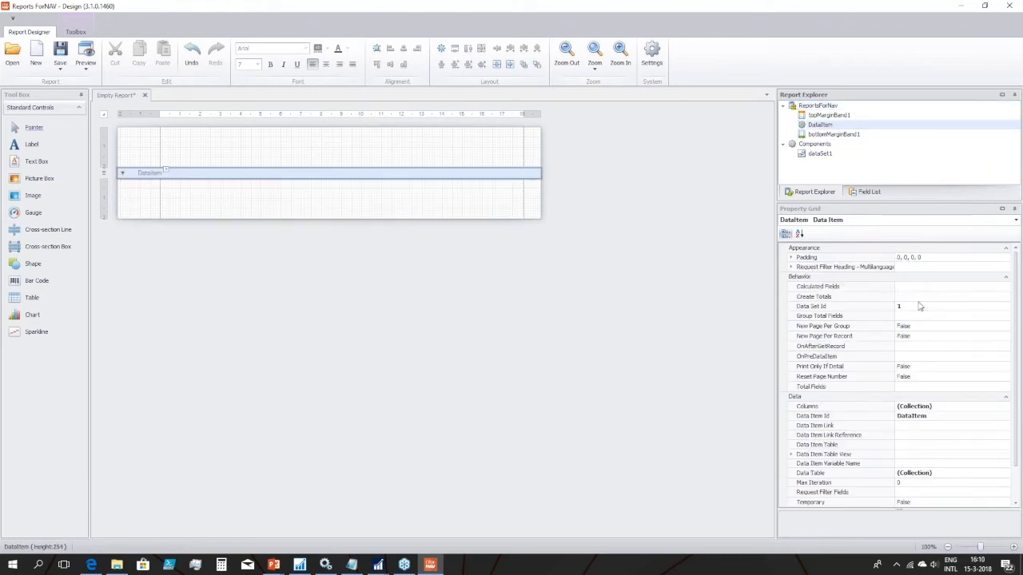
Open the data item's table selection, enlarge it, and try filtering the tables by 27, 36 and Customer.
{"action": "left_click", "coordinate": [917, 445]}
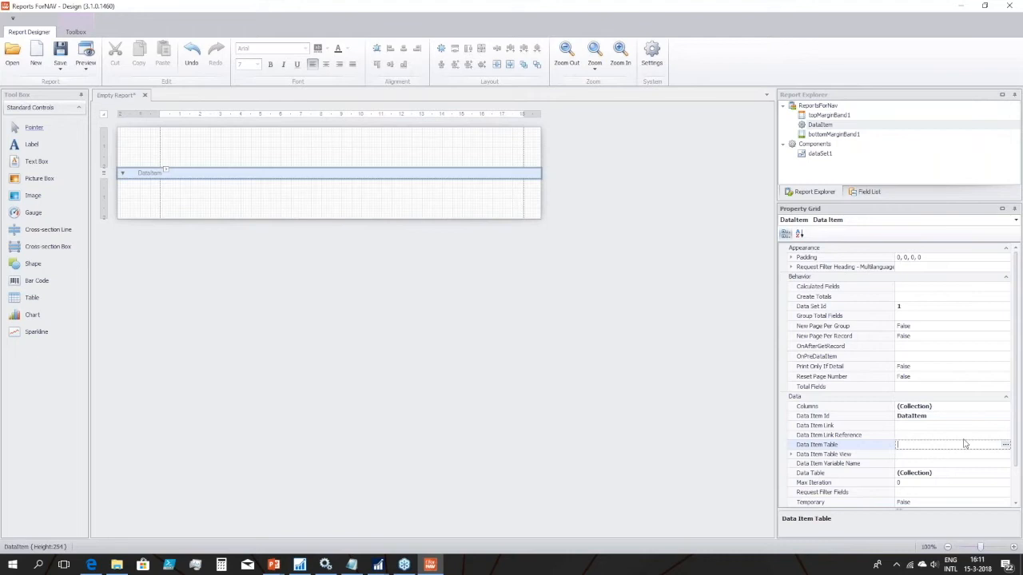
{"action": "left_click", "coordinate": [1006, 448]}
{"action": "type", "text": "27"}
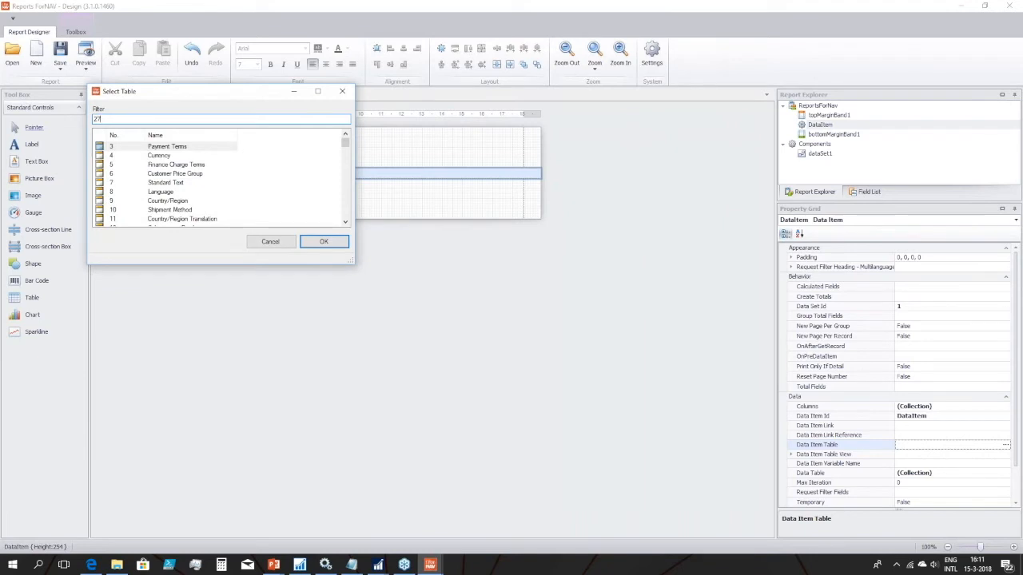
{"action": "type", "text": "36"}
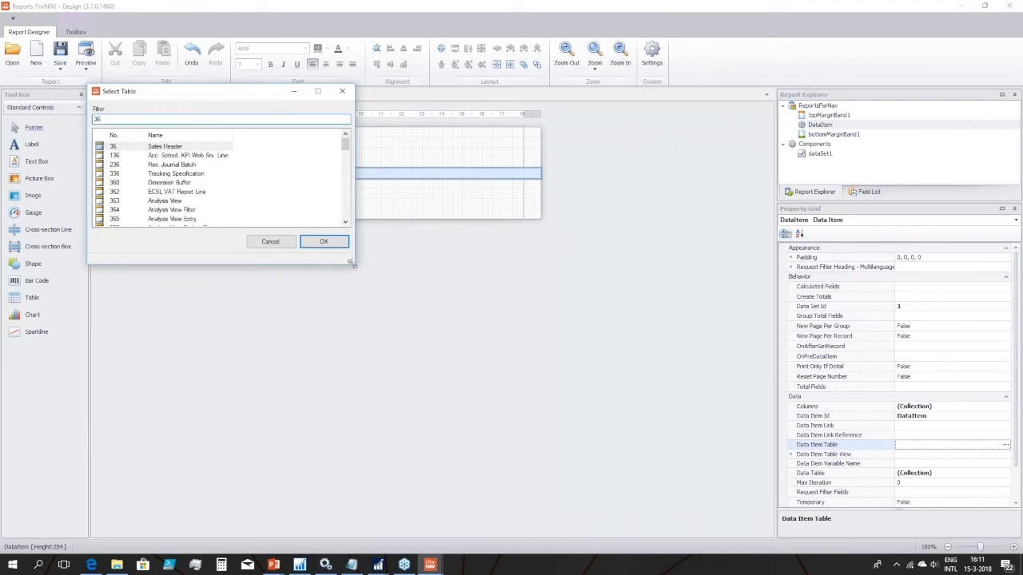
{"action": "left_click_drag", "start_coordinate": [352, 261], "coordinate": [622, 472]}
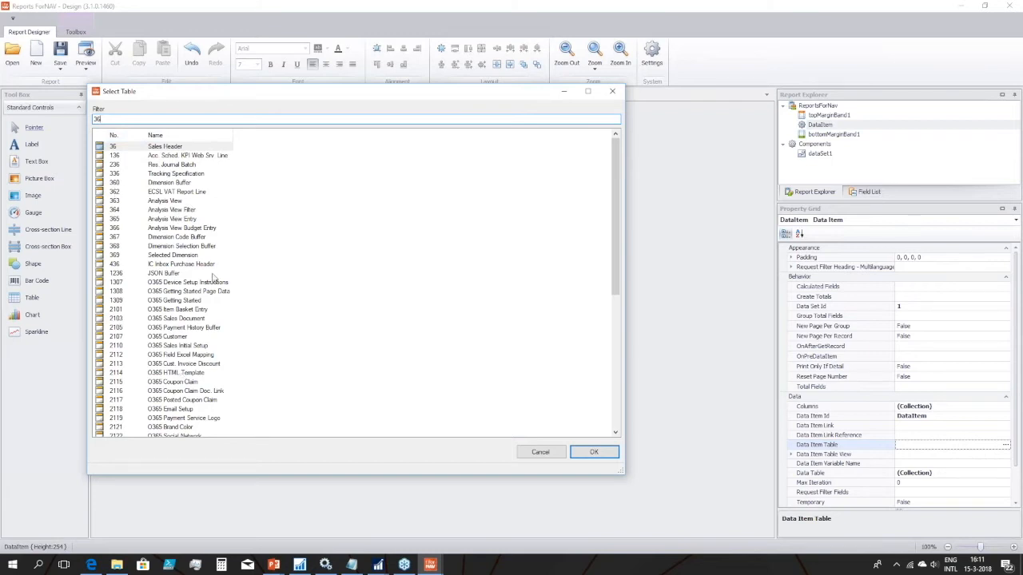
{"action": "left_click_drag", "start_coordinate": [104, 119], "coordinate": [61, 118]}
{"action": "type", "text": "Customer"}
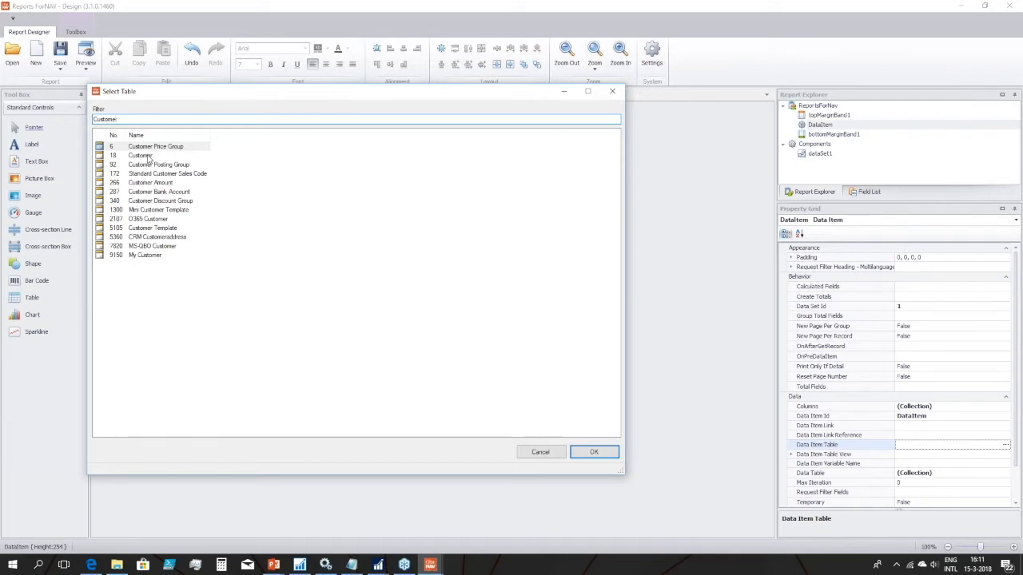
Filter the table selection by 27 and assign the Item table to the data item.
{"action": "key", "text": "BackSpace"}
{"action": "key", "text": "BackSpace"}
{"action": "key", "text": "BackSpace"}
{"action": "key", "text": "BackSpace"}
{"action": "key", "text": "BackSpace"}
{"action": "key", "text": "BackSpace"}
{"action": "key", "text": "BackSpace"}
{"action": "key", "text": "BackSpace"}
{"action": "type", "text": "27"}
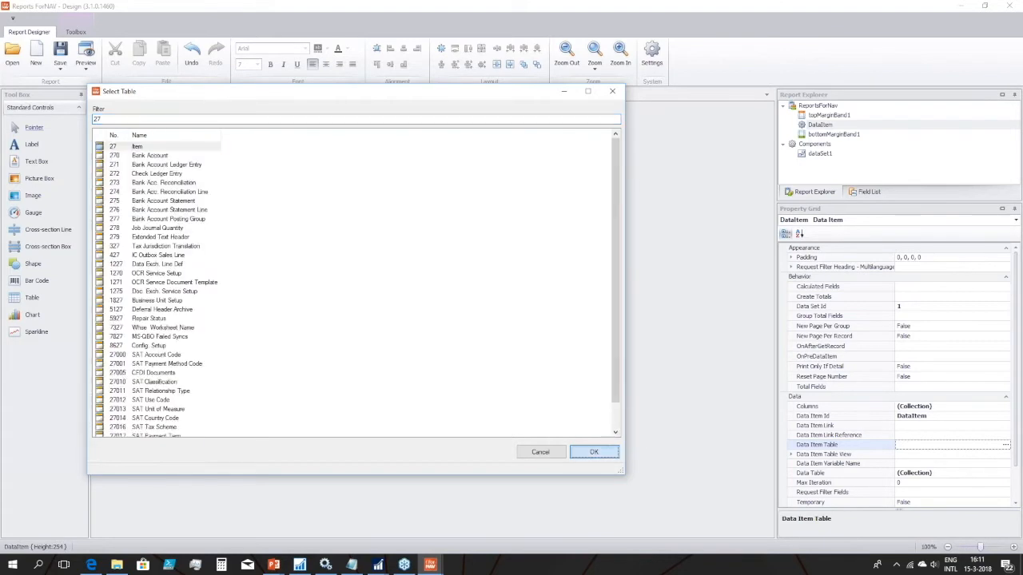
{"action": "key", "text": "Return"}
Insert a nested DataItem under Item and assign it table 32, Item Ledger Entry.
{"action": "right_click", "coordinate": [819, 126]}
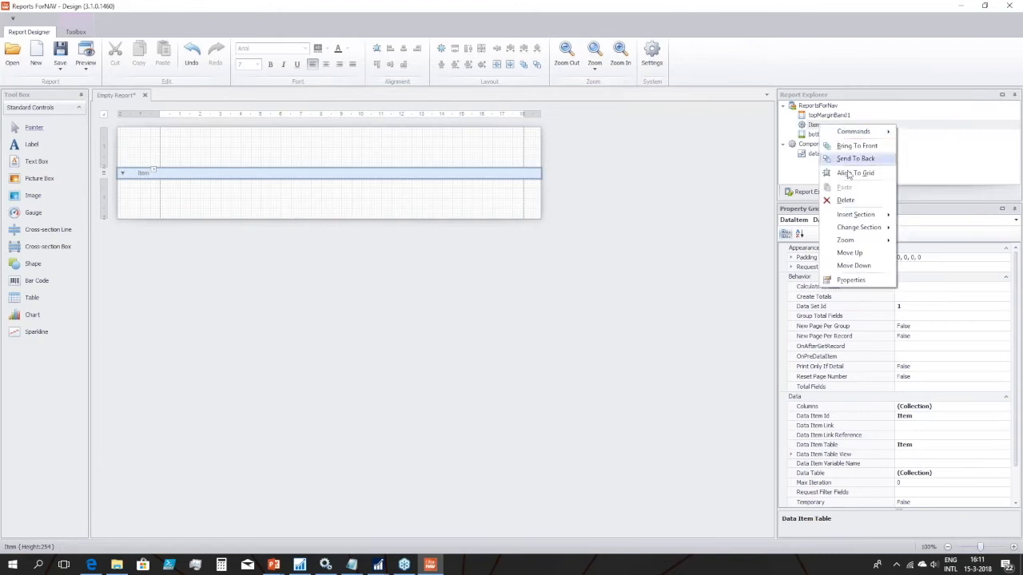
{"action": "mouse_move", "coordinate": [867, 216]}
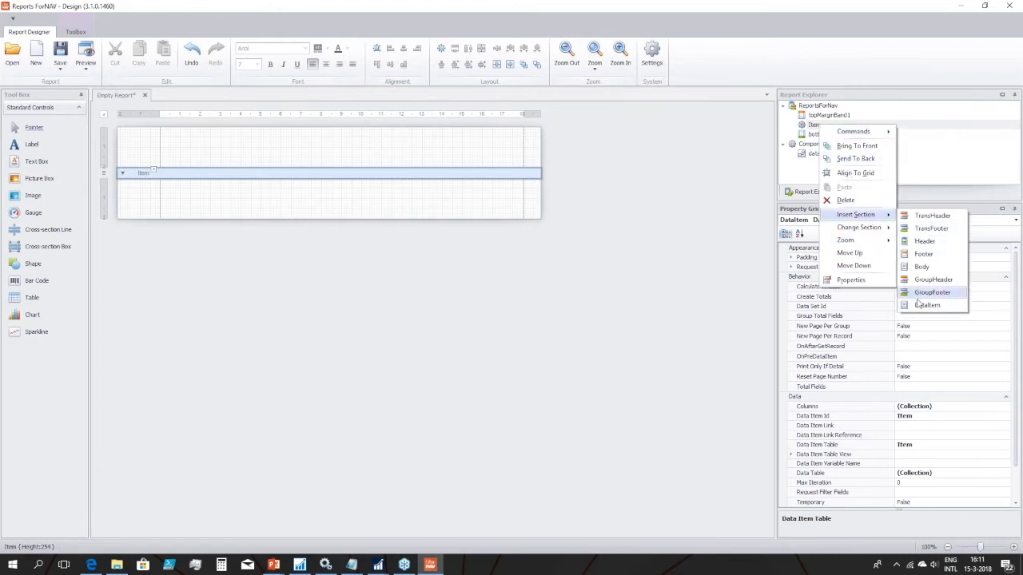
{"action": "left_click", "coordinate": [923, 305]}
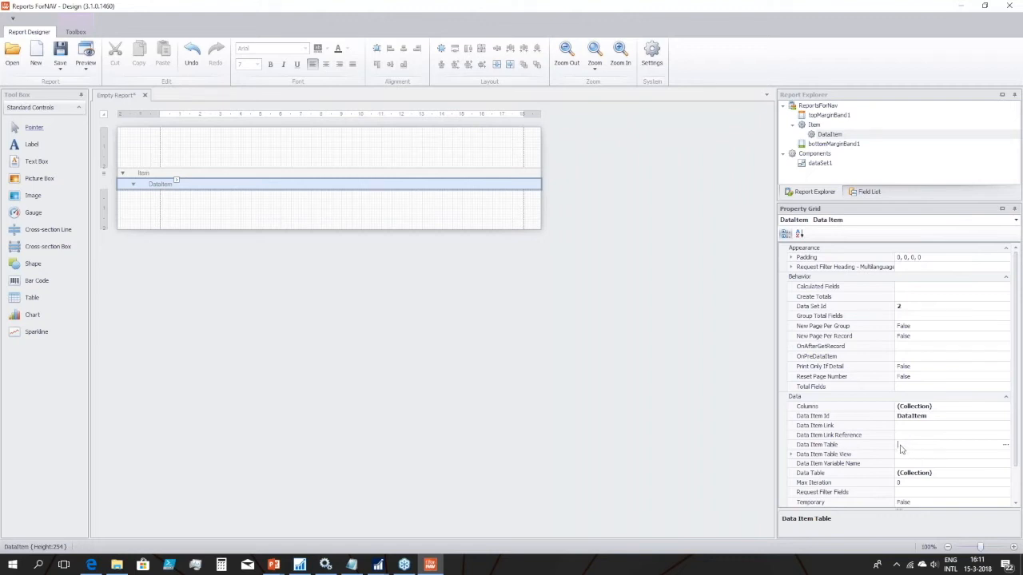
{"action": "left_click", "coordinate": [1006, 445]}
{"action": "type", "text": "32"}
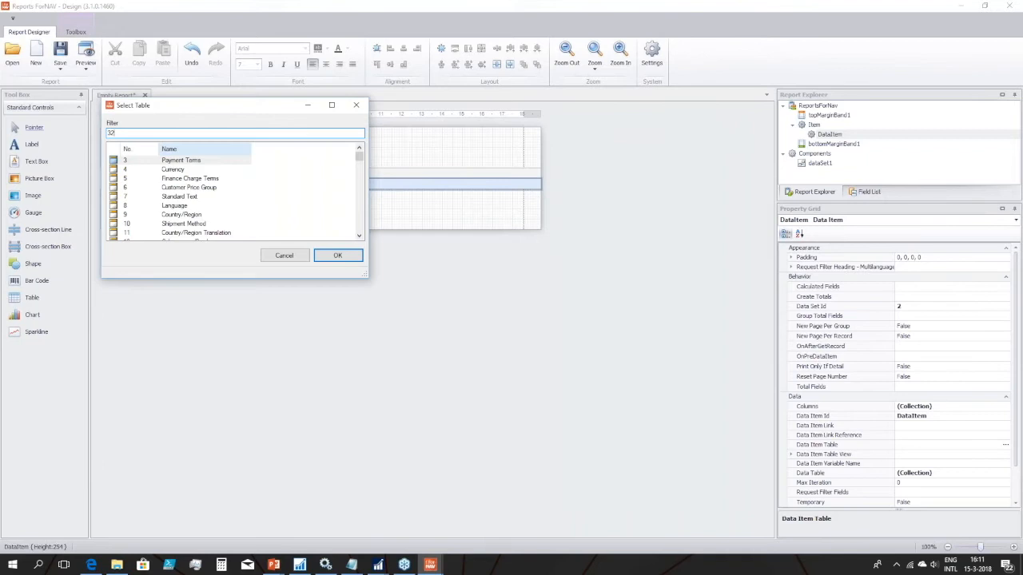
{"action": "left_click", "coordinate": [177, 160]}
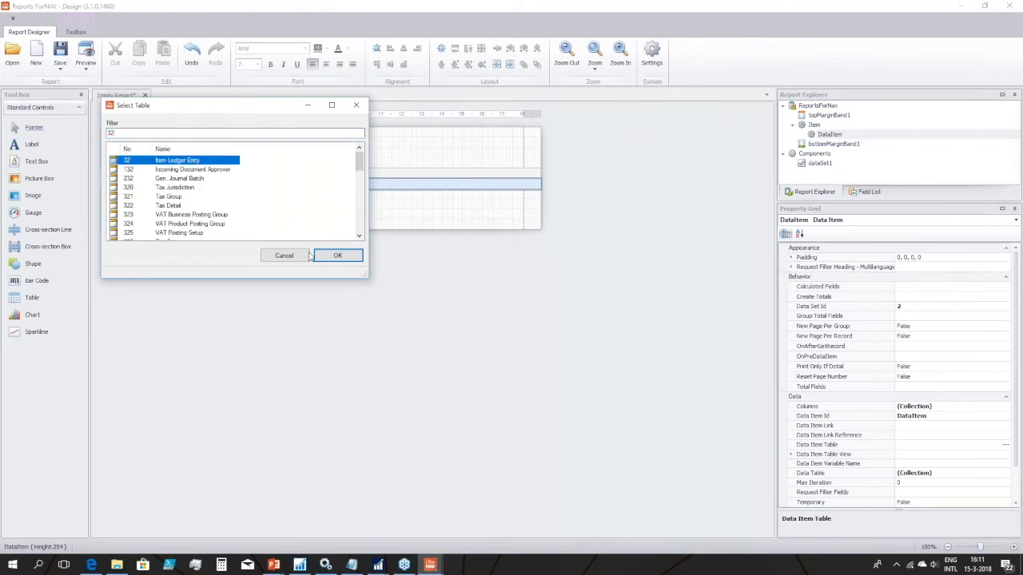
{"action": "left_click", "coordinate": [338, 255]}
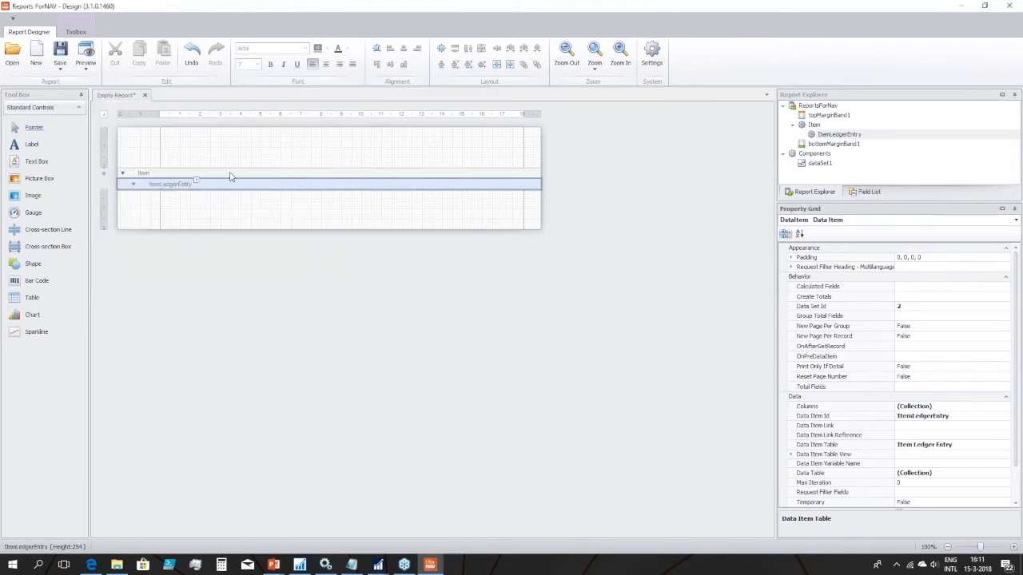
Open the sorting field selection in the Item data item's table view and enlarge the dialog.
{"action": "left_click", "coordinate": [231, 174]}
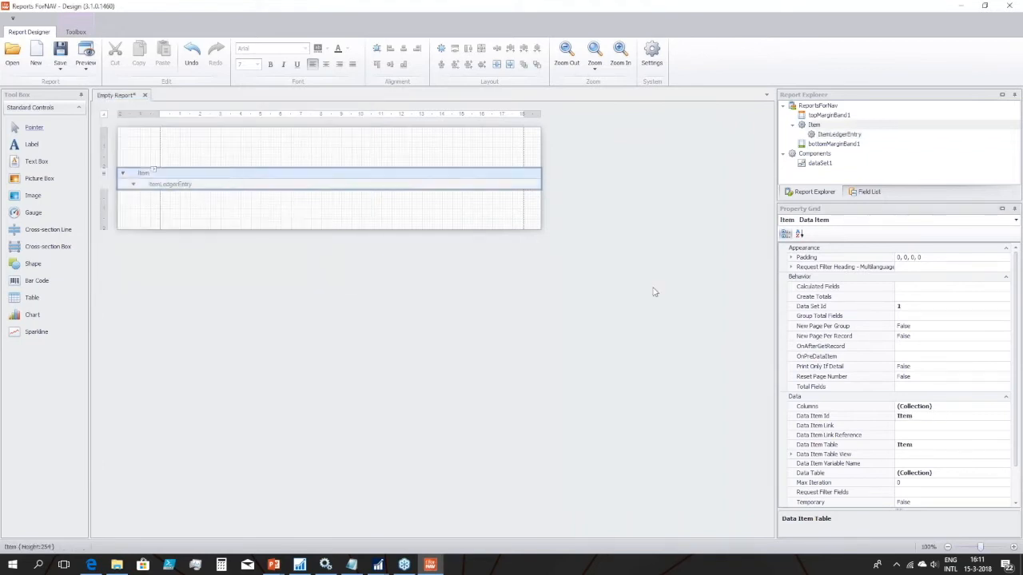
{"action": "left_click", "coordinate": [907, 455]}
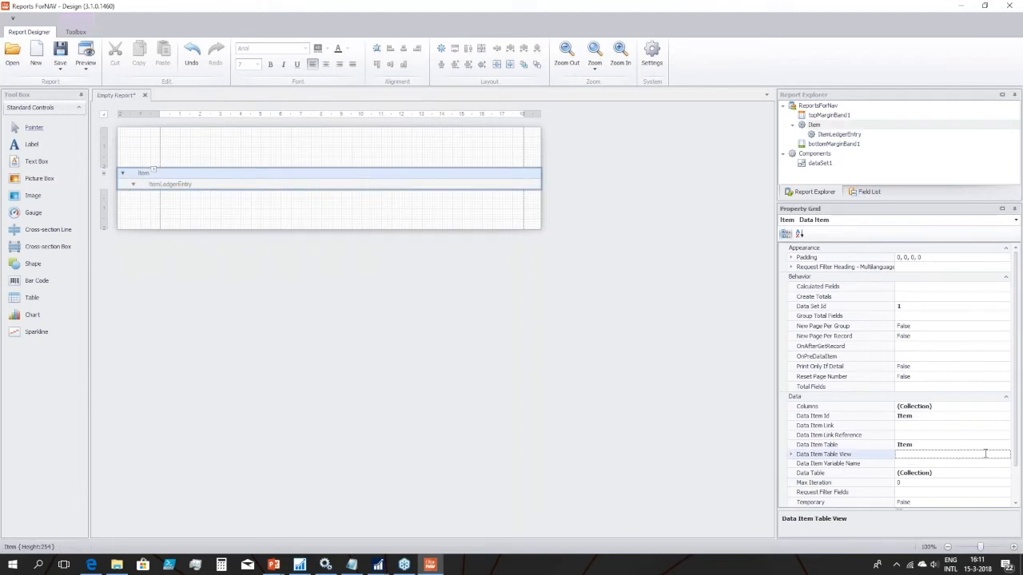
{"action": "left_click", "coordinate": [792, 455]}
{"action": "left_click", "coordinate": [934, 478]}
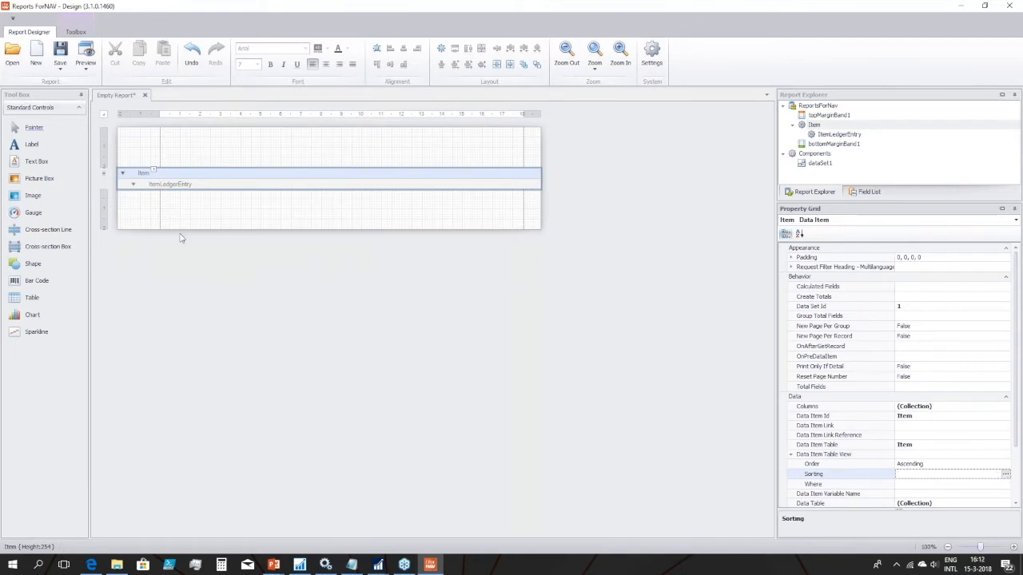
{"action": "left_click_drag", "start_coordinate": [205, 116], "coordinate": [192, 85]}
{"action": "left_click_drag", "start_coordinate": [403, 266], "coordinate": [699, 503]}
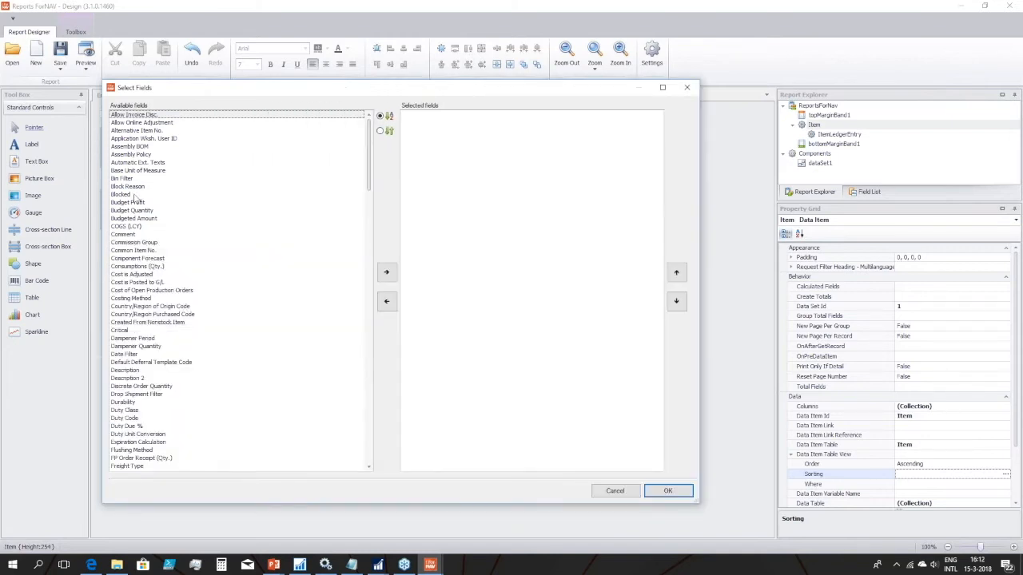
Select Inventory and Id as the sorting fields for the Item data item.
{"action": "scroll", "coordinate": [182, 319], "scroll_direction": "down", "scroll_amount": 3}
{"action": "scroll", "coordinate": [181, 320], "scroll_direction": "down", "scroll_amount": 5}
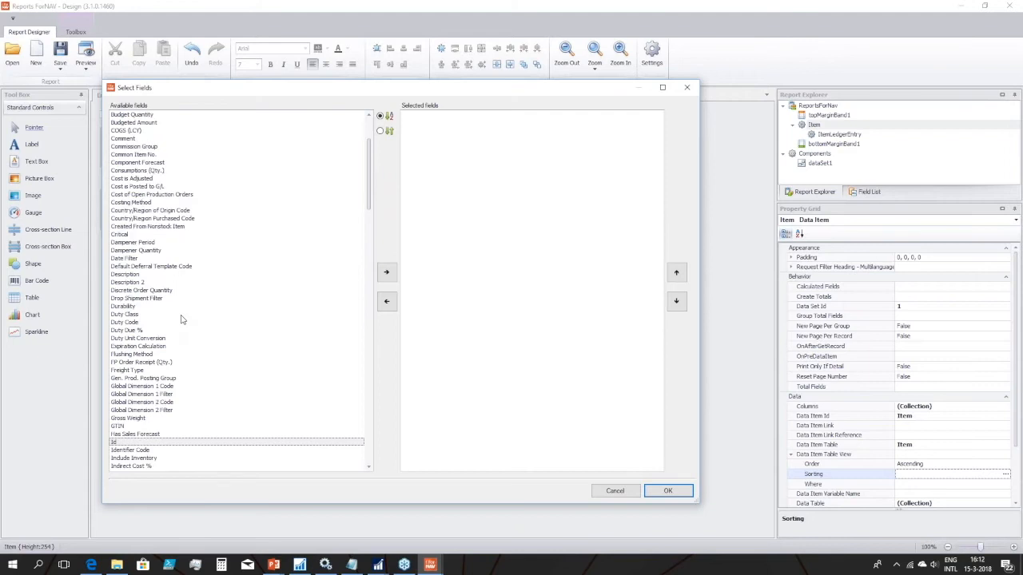
{"action": "left_click", "coordinate": [142, 378]}
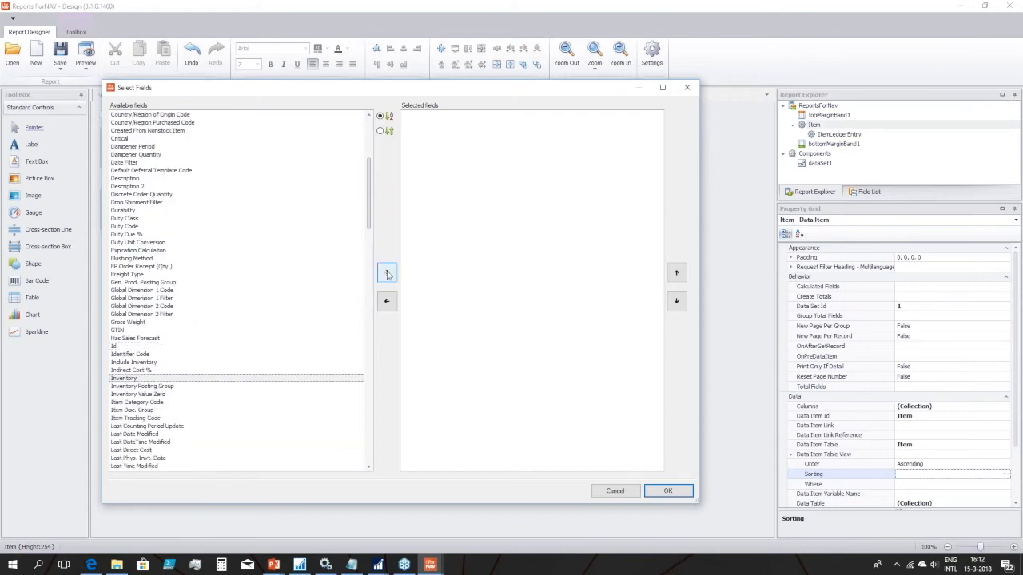
{"action": "left_click", "coordinate": [387, 274]}
{"action": "left_click", "coordinate": [139, 347]}
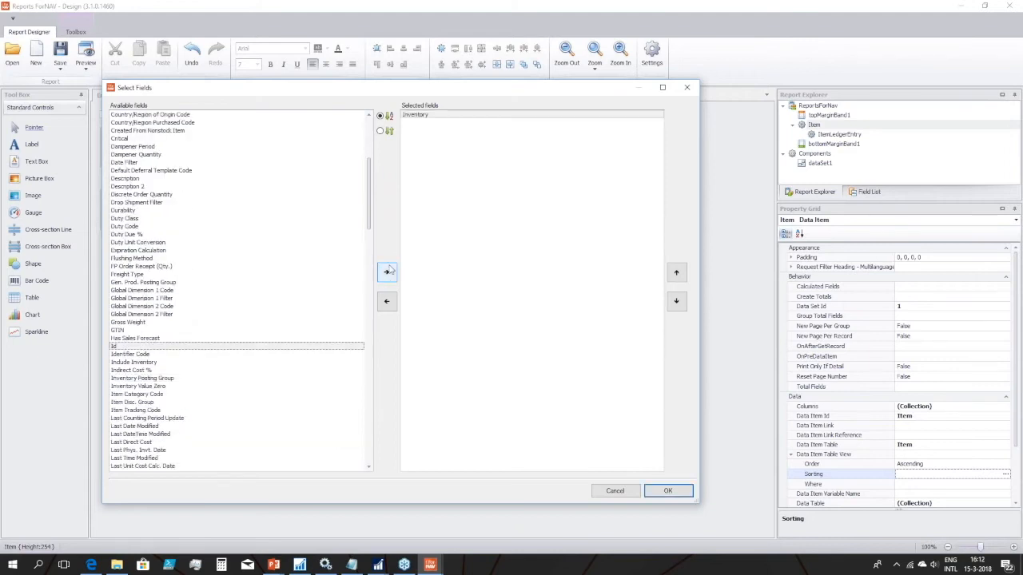
{"action": "left_click", "coordinate": [386, 272]}
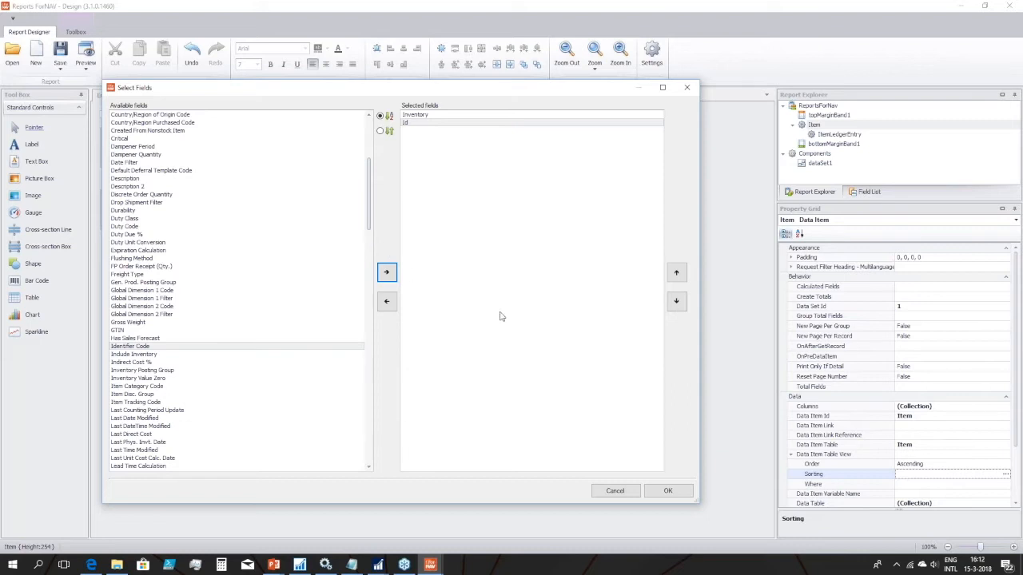
{"action": "left_click", "coordinate": [668, 491]}
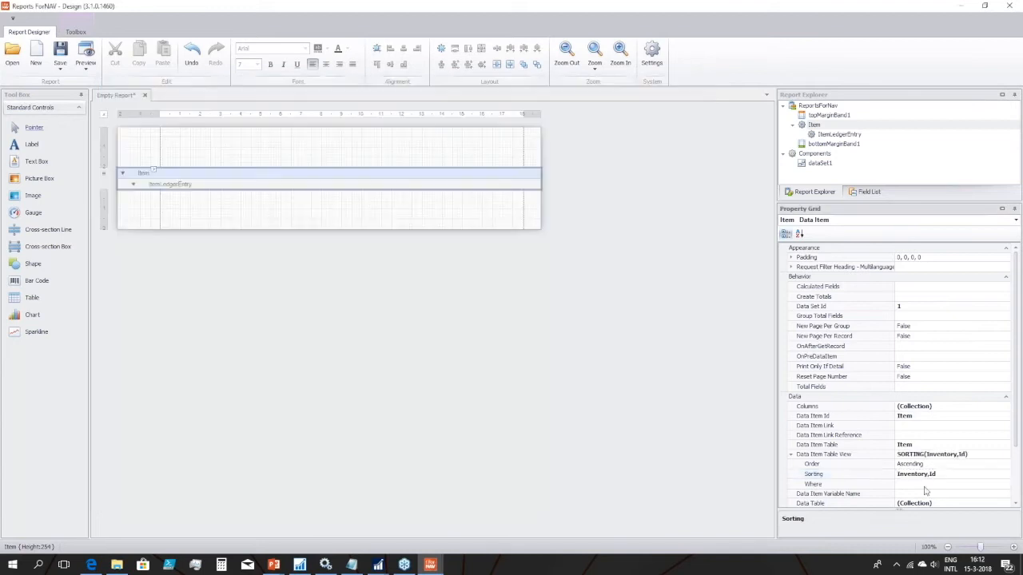
Add a table filter to the Item data item on field No. with type Filter and value 7*.
{"action": "left_click", "coordinate": [925, 485]}
{"action": "left_click", "coordinate": [1006, 485]}
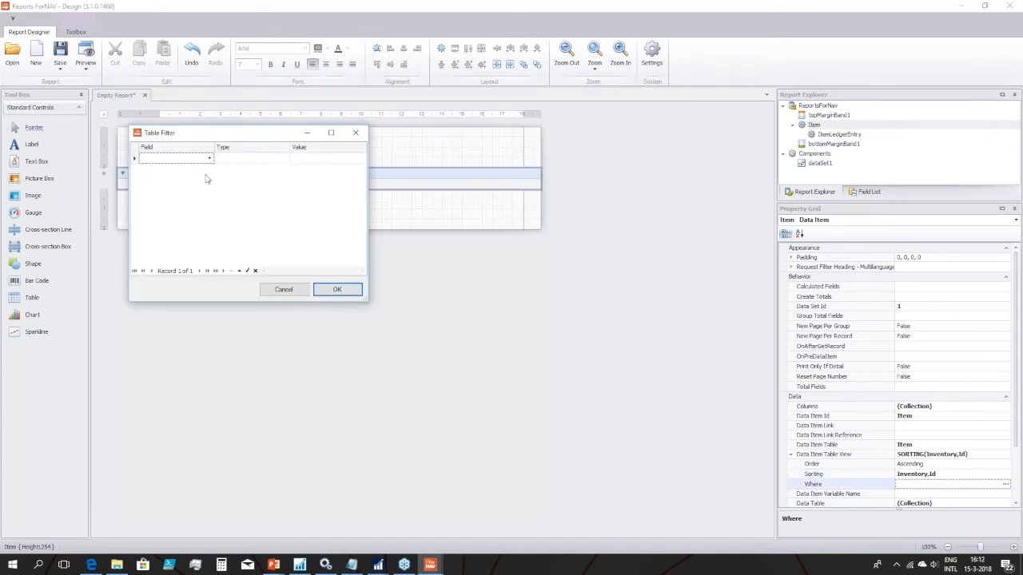
{"action": "left_click", "coordinate": [210, 159]}
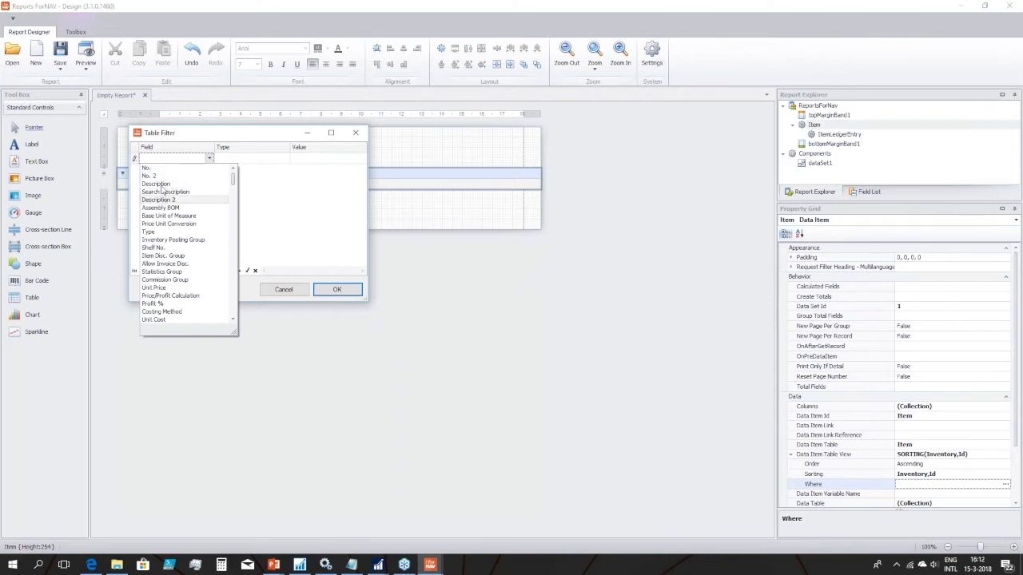
{"action": "left_click", "coordinate": [161, 170]}
{"action": "left_click", "coordinate": [254, 160]}
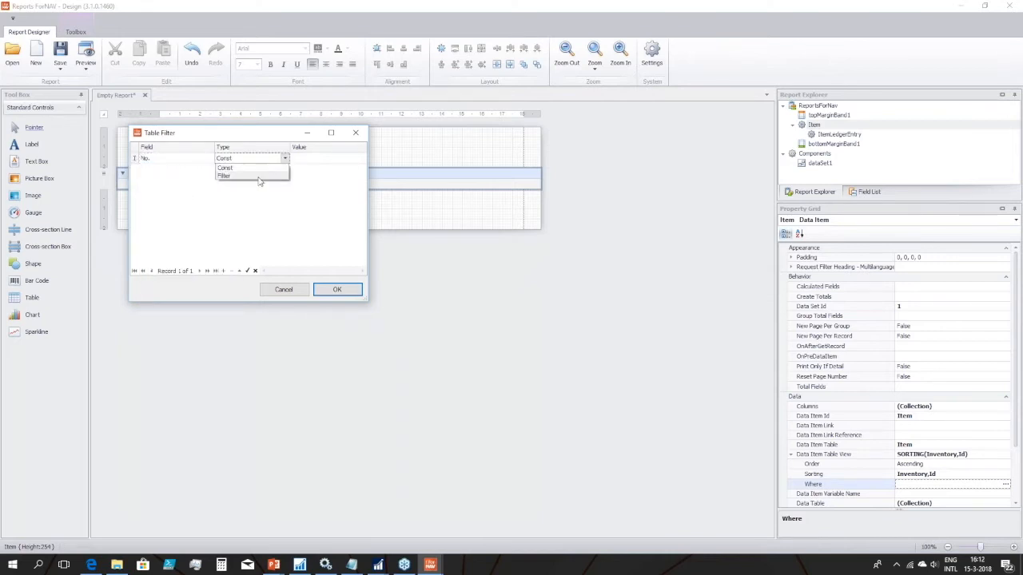
{"action": "left_click", "coordinate": [265, 176]}
{"action": "left_click", "coordinate": [323, 159]}
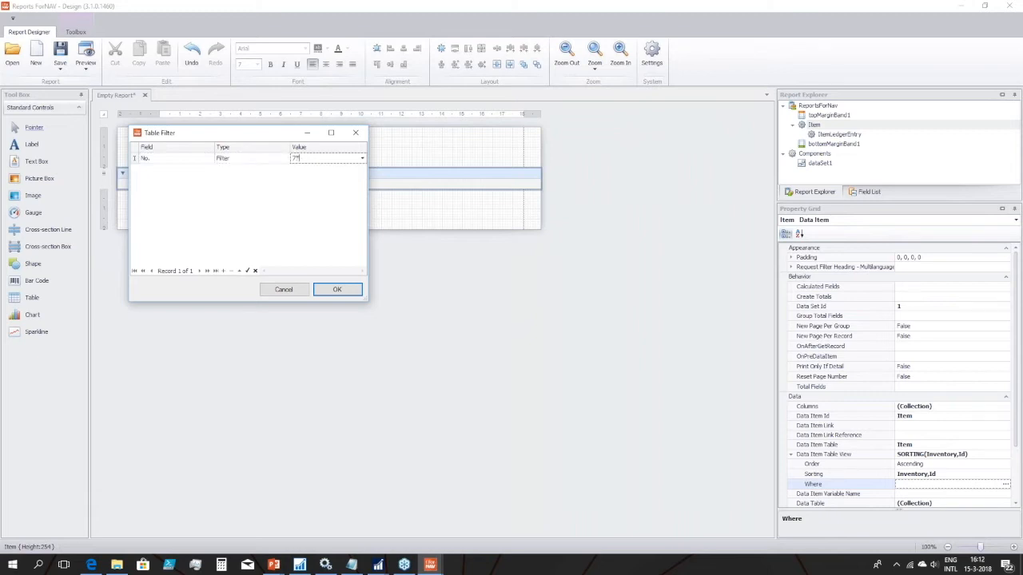
{"action": "key", "text": "Tab"}
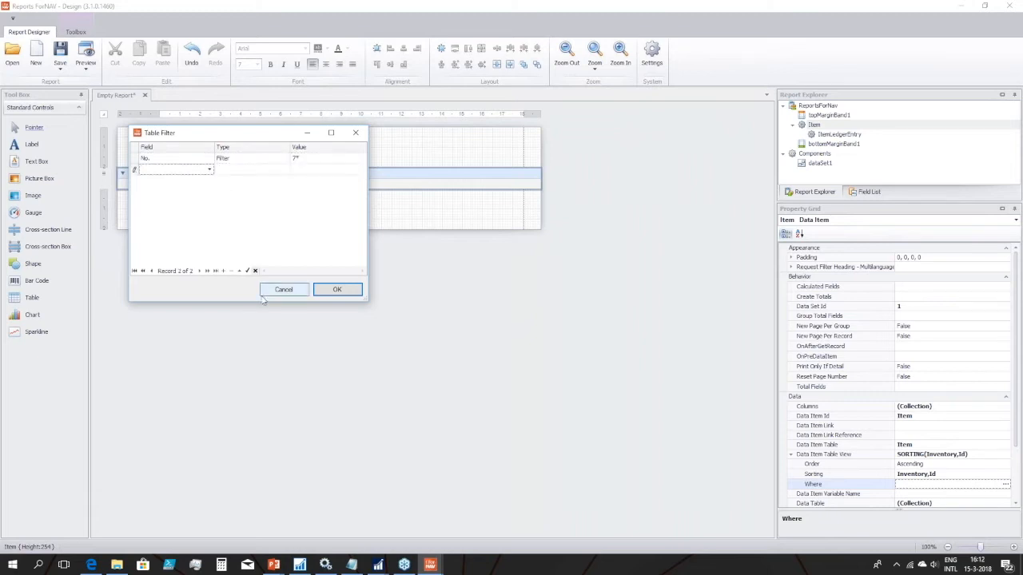
{"action": "left_click", "coordinate": [340, 290]}
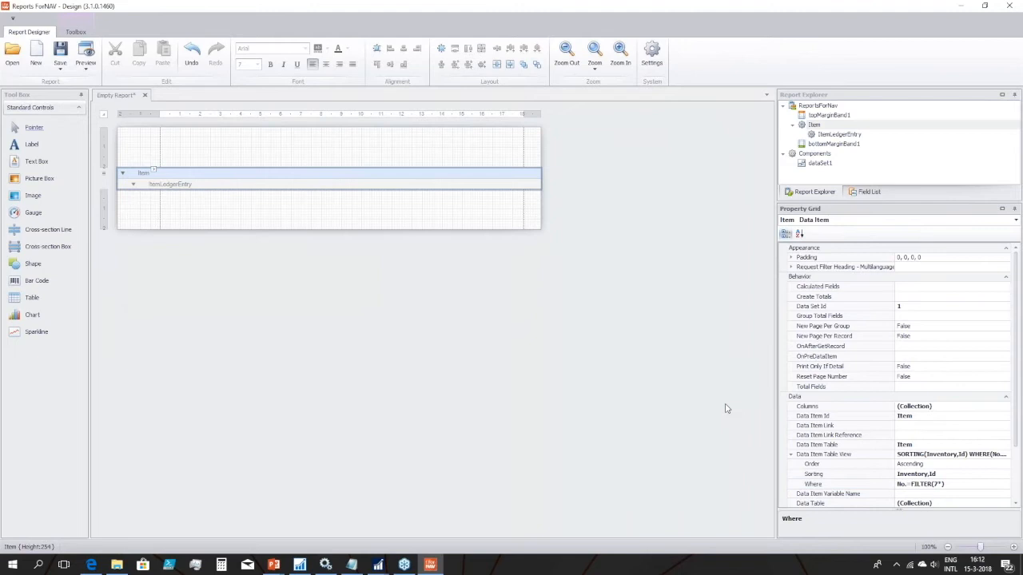
Define the data item link of ItemLedgerEntry with field No. and reference field Item No.
{"action": "left_click", "coordinate": [831, 135]}
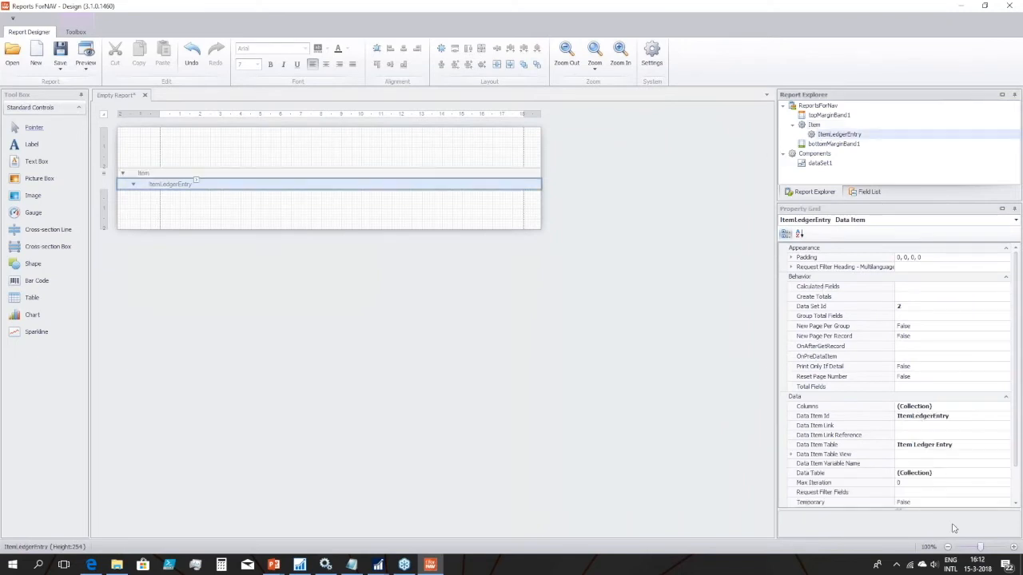
{"action": "left_click", "coordinate": [919, 427]}
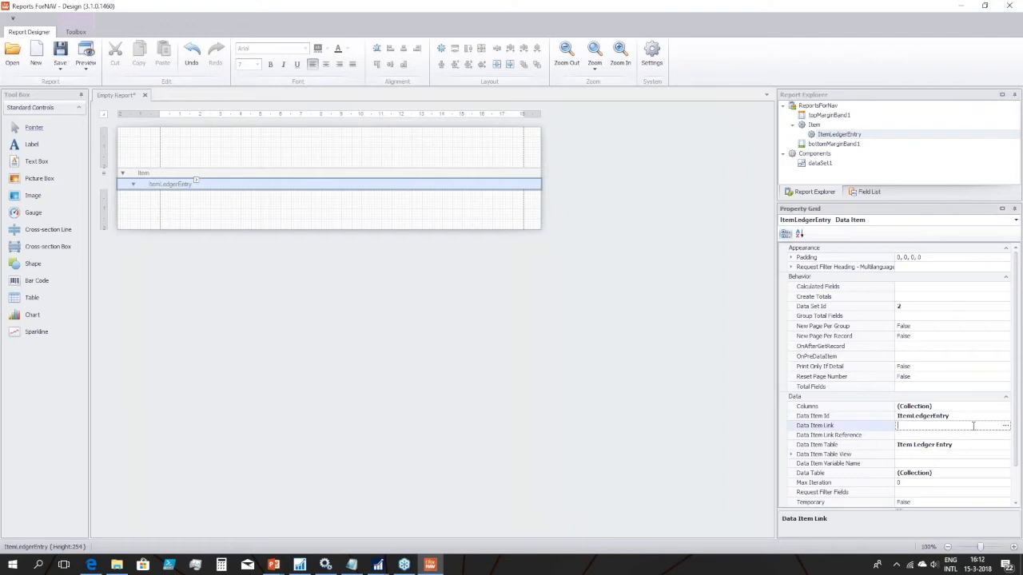
{"action": "left_click", "coordinate": [1006, 427]}
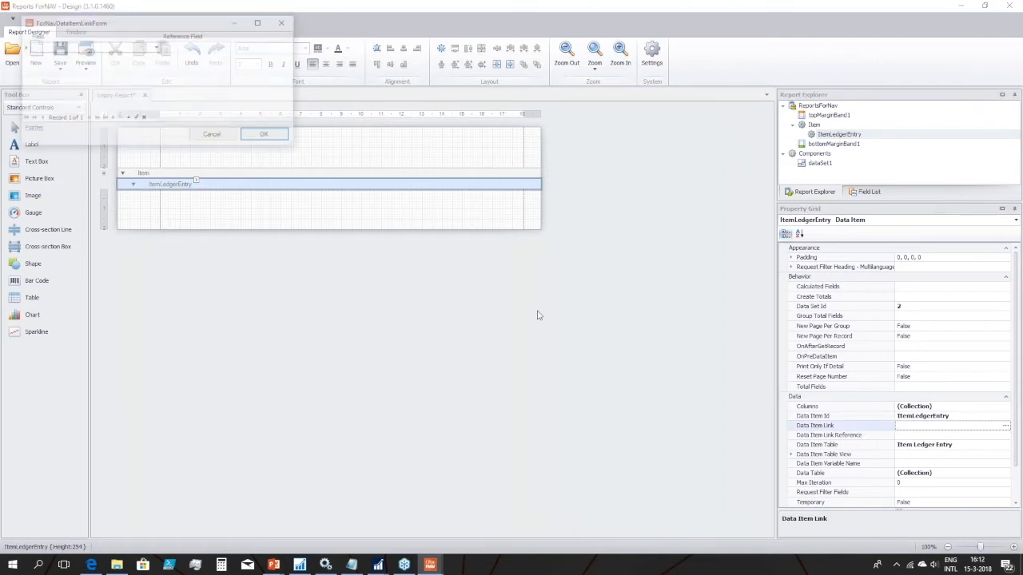
{"action": "left_click", "coordinate": [157, 46]}
{"action": "left_click", "coordinate": [48, 54]}
{"action": "left_click", "coordinate": [216, 48]}
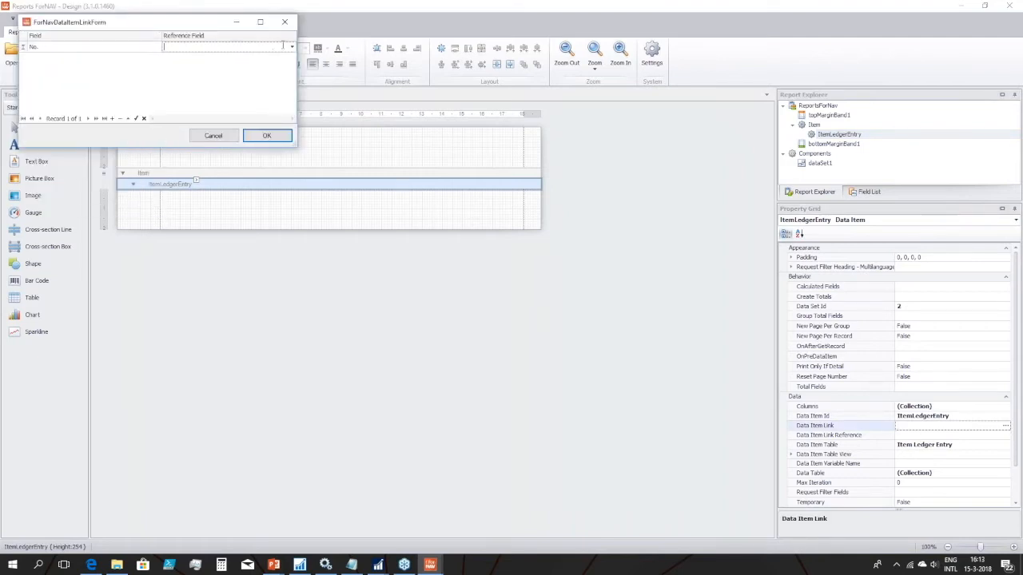
{"action": "left_click", "coordinate": [216, 48]}
{"action": "left_click", "coordinate": [208, 65]}
{"action": "left_click_drag", "start_coordinate": [143, 22], "coordinate": [279, 126]}
{"action": "left_click", "coordinate": [459, 285]}
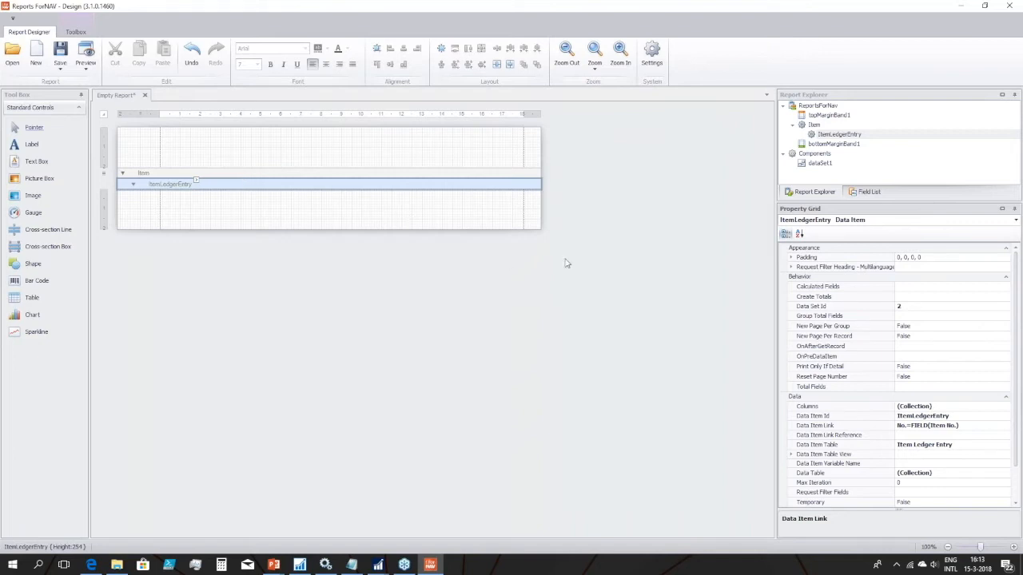
Close the report designer and return to the Designer slide of the presentation.
{"action": "left_click", "coordinate": [1010, 5]}
{"action": "left_click", "coordinate": [512, 297]}
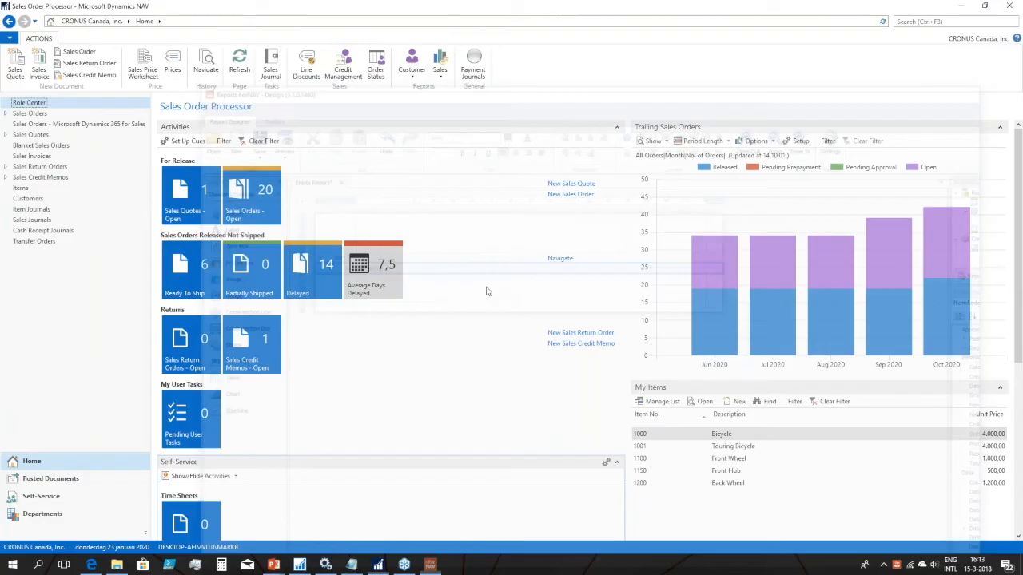
{"action": "key", "text": "alt+Tab"}
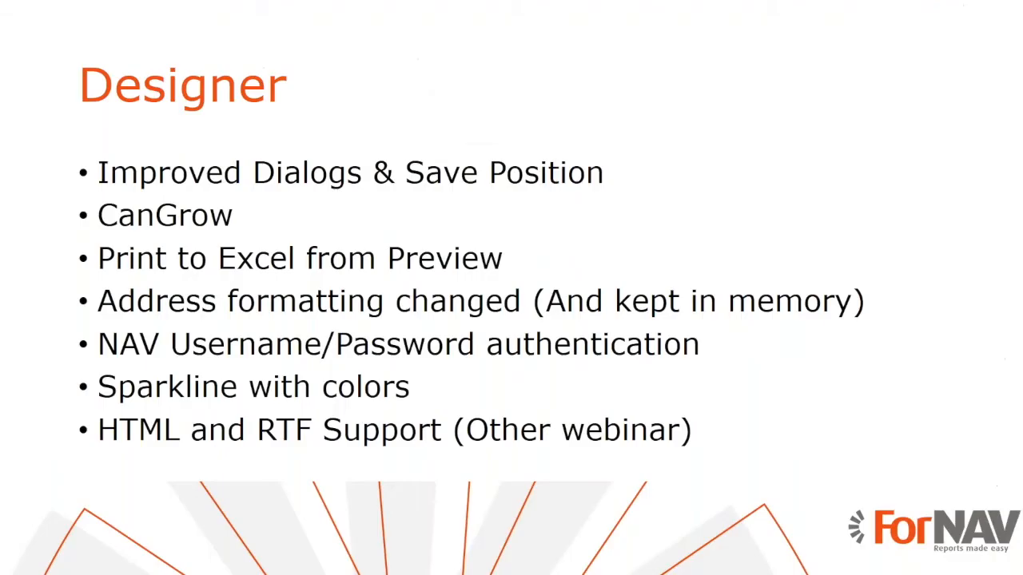
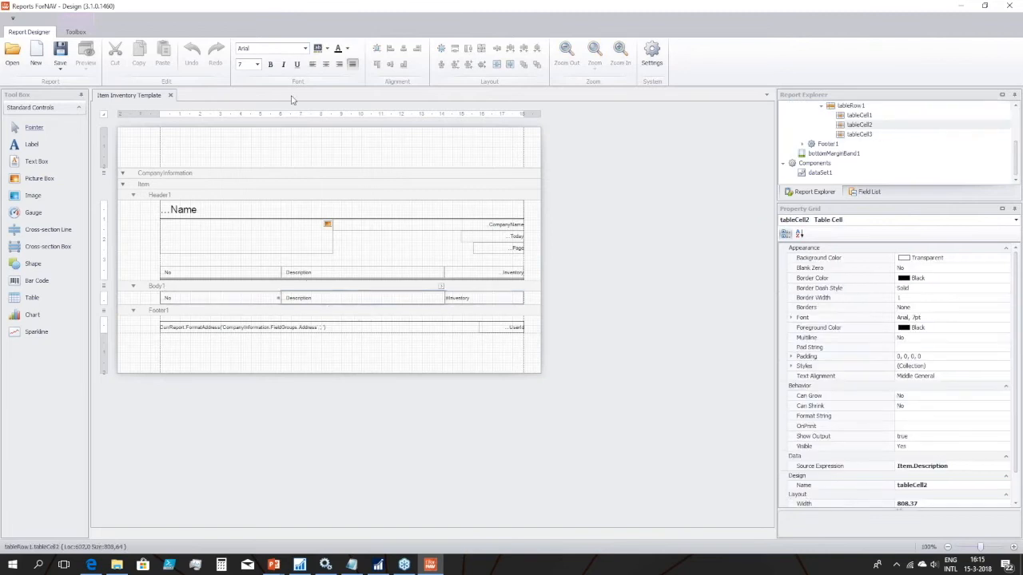
Enlarge the font of the Description cell in Body1, trying 26 pt and settling on 28 pt.
{"action": "left_click", "coordinate": [257, 66]}
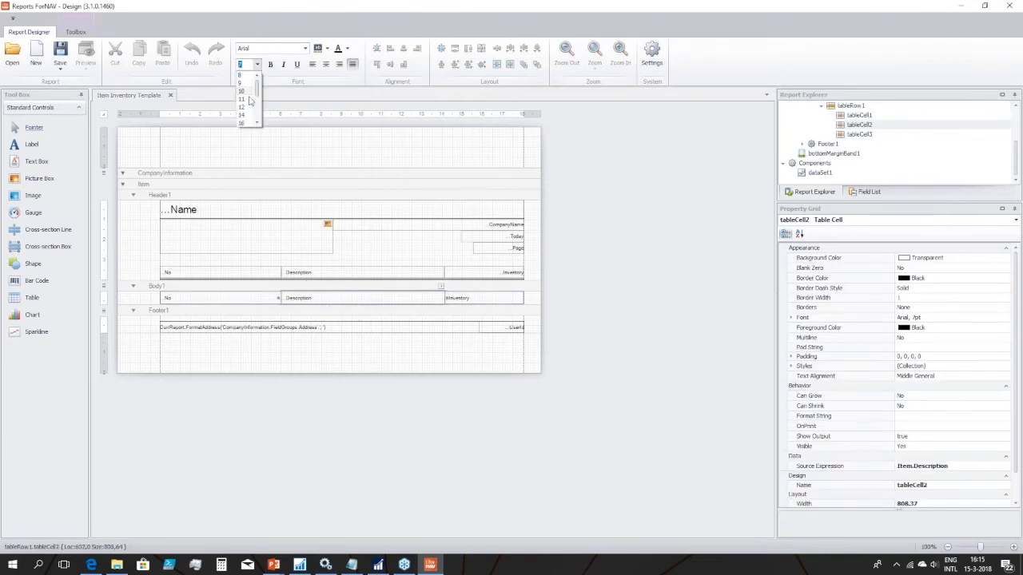
{"action": "left_click", "coordinate": [246, 120]}
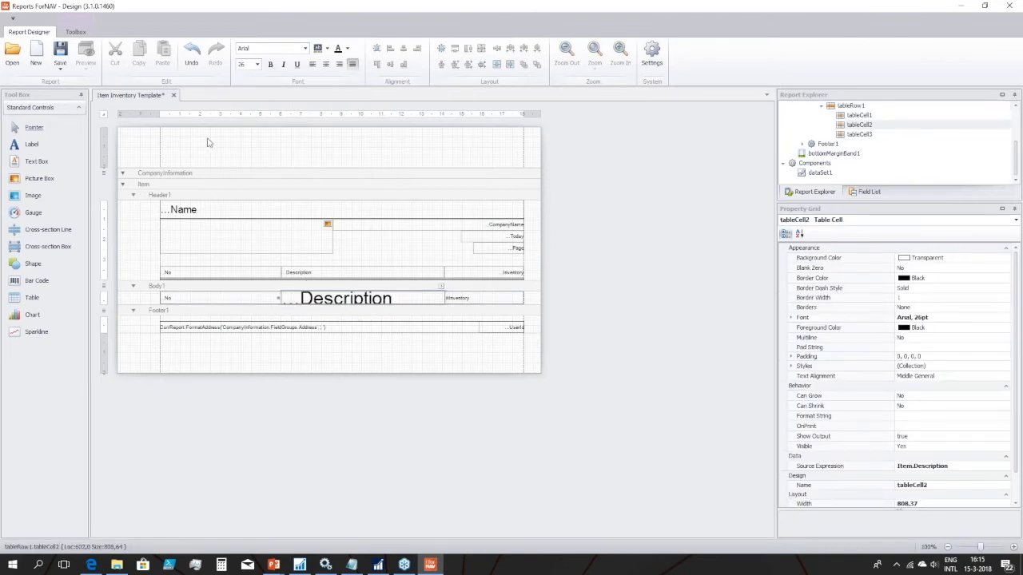
{"action": "left_click", "coordinate": [258, 65]}
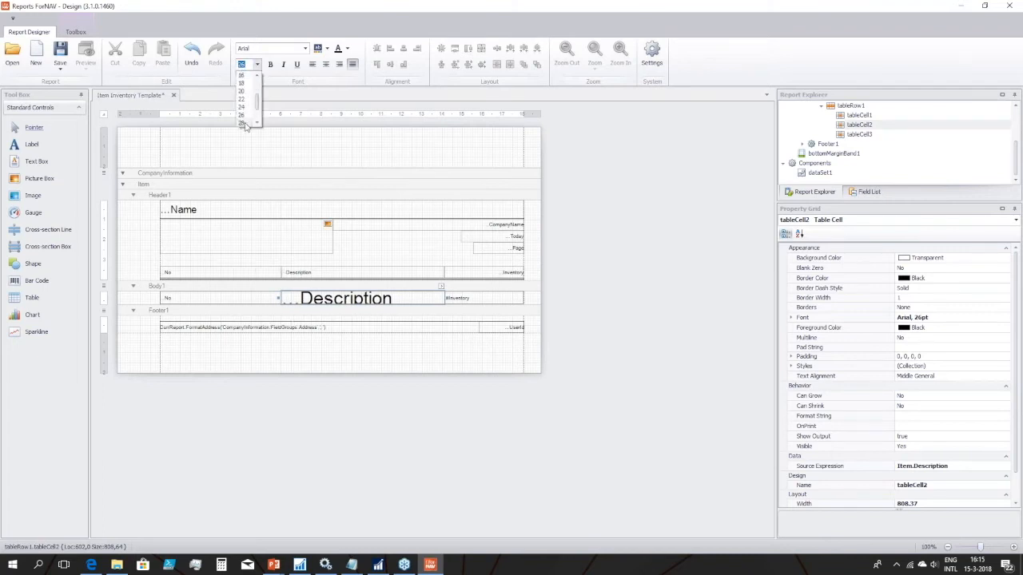
{"action": "left_click", "coordinate": [243, 123]}
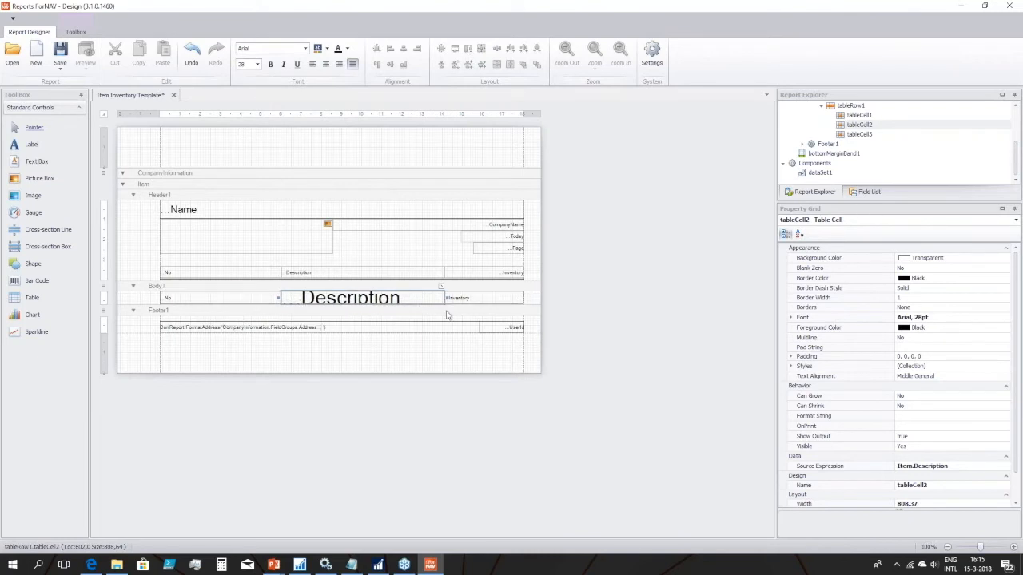
Save the Item Inventory Template report and close the designer.
{"action": "left_click", "coordinate": [61, 70]}
{"action": "left_click", "coordinate": [88, 97]}
{"action": "left_click", "coordinate": [485, 320]}
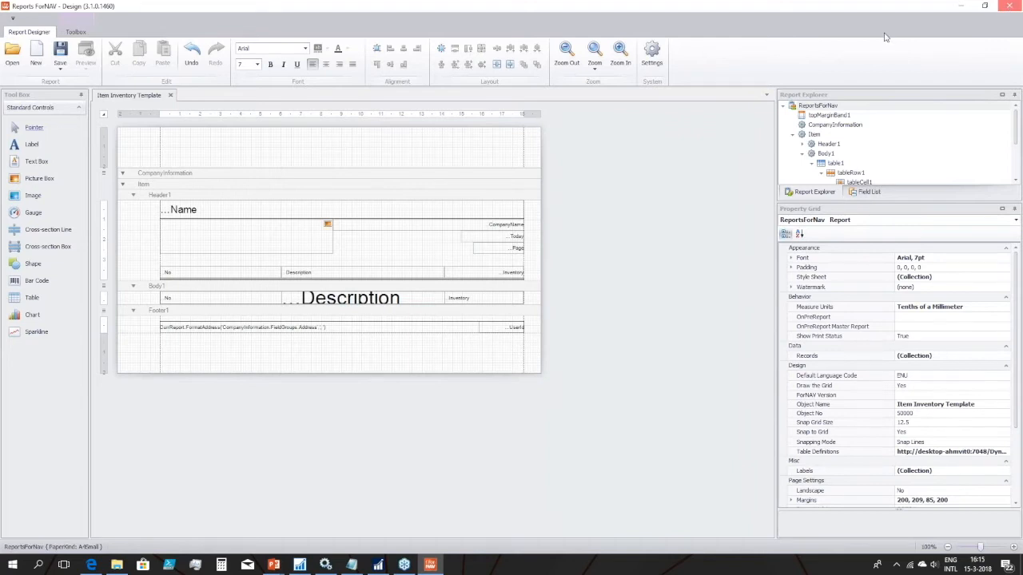
{"action": "left_click_drag", "start_coordinate": [885, 36], "coordinate": [440, 136]}
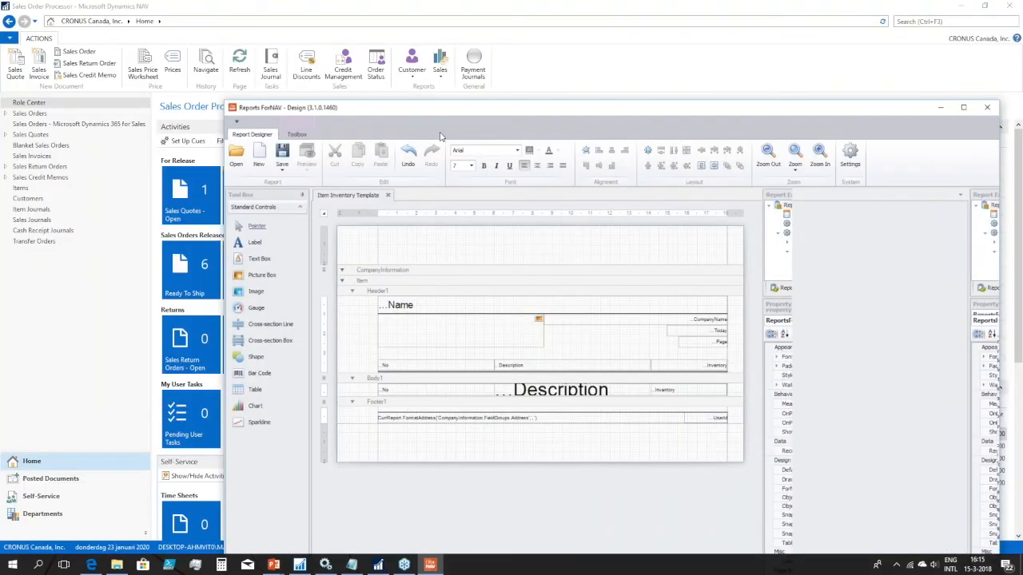
{"action": "left_click", "coordinate": [987, 107]}
Run the Item Inventory Template report from Dynamics NAV with Open Designer enabled and examine the item descriptions in its print preview.
{"action": "mouse_move", "coordinate": [377, 565]}
{"action": "left_click", "coordinate": [382, 515]}
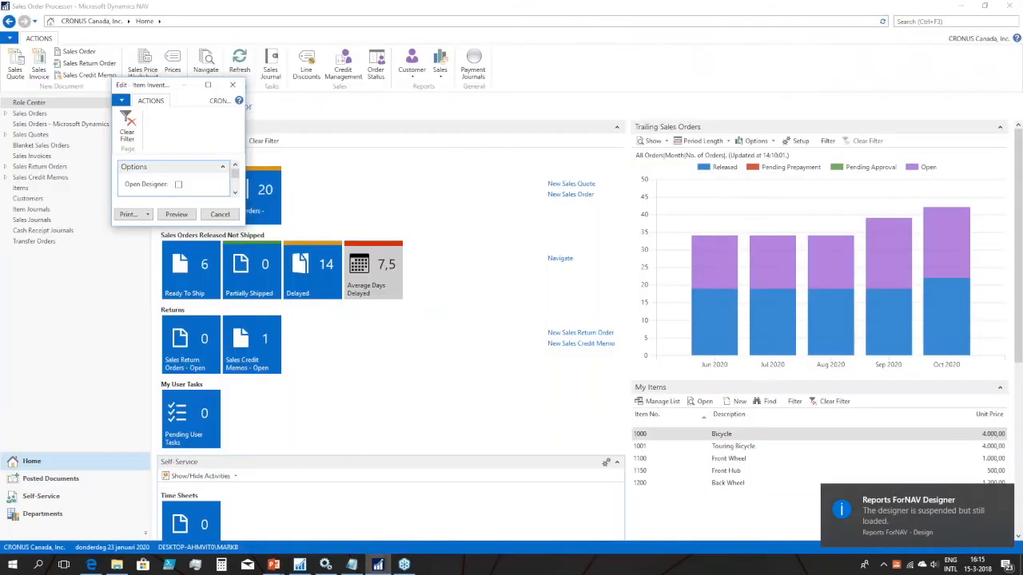
{"action": "left_click", "coordinate": [178, 184]}
{"action": "left_click", "coordinate": [176, 214]}
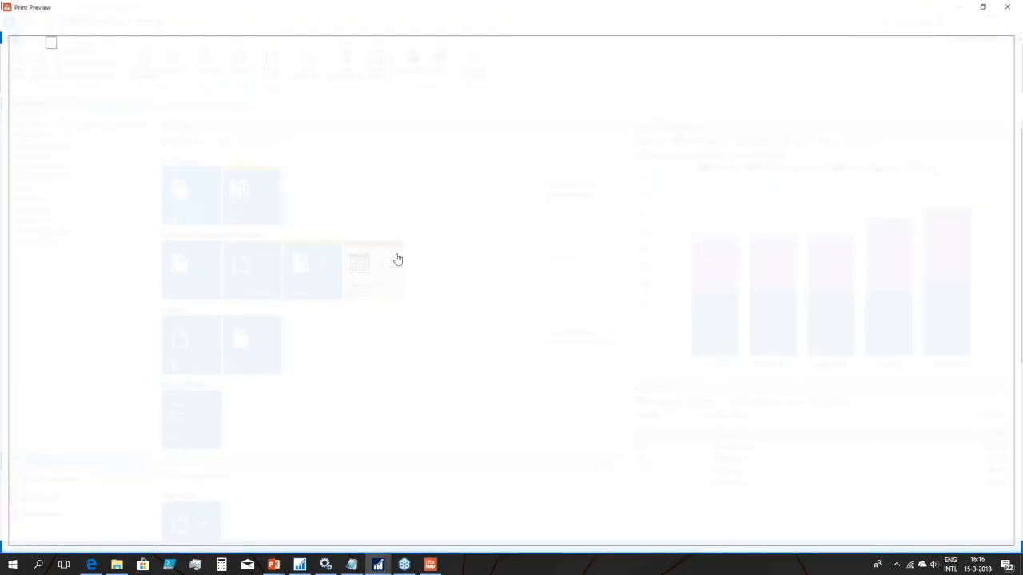
{"action": "scroll", "coordinate": [500, 292], "scroll_direction": "down", "scroll_amount": 2}
{"action": "scroll", "coordinate": [501, 292], "scroll_direction": "up", "scroll_amount": 2}
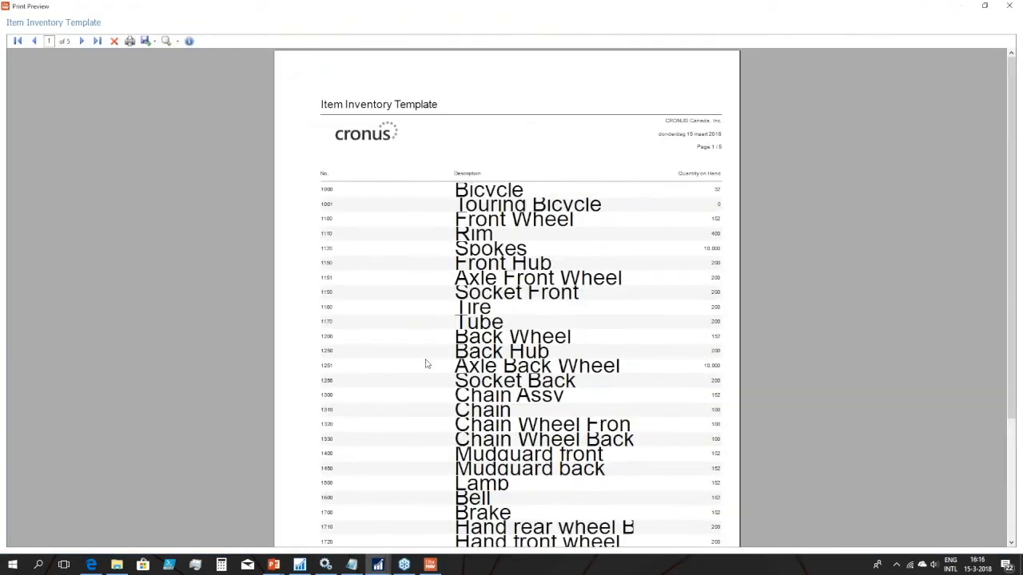
{"action": "scroll", "coordinate": [426, 364], "scroll_direction": "down", "scroll_amount": 2}
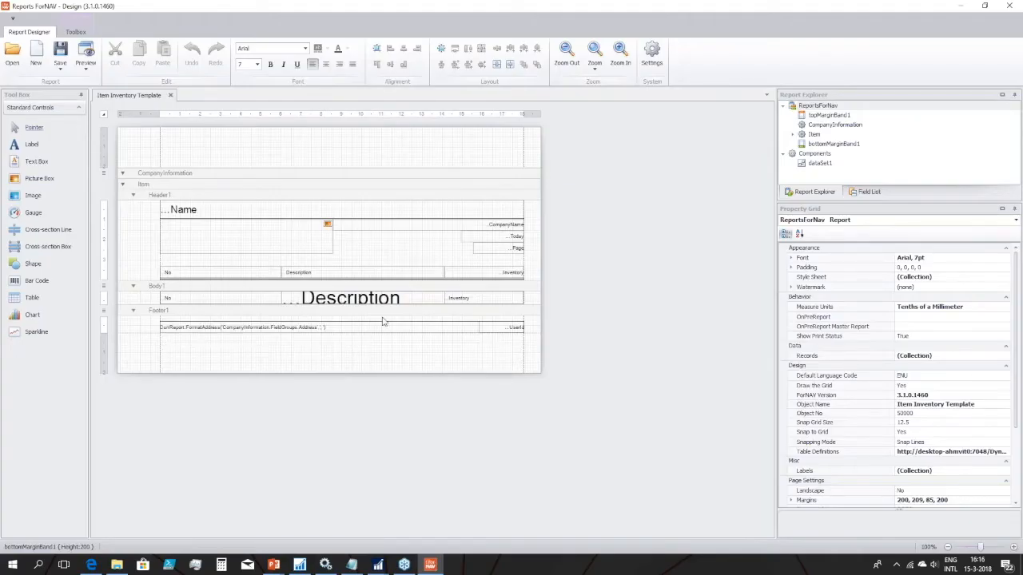
Set the Can Grow property of the Body1 section to Yes.
{"action": "left_click", "coordinate": [180, 290]}
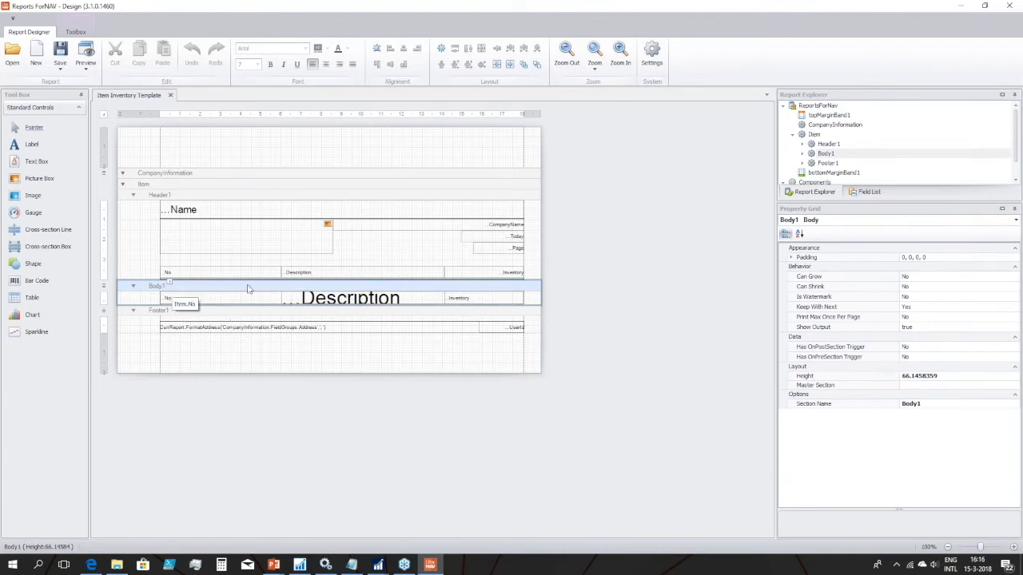
{"action": "left_click", "coordinate": [938, 277]}
{"action": "left_click", "coordinate": [951, 279]}
{"action": "left_click", "coordinate": [927, 285]}
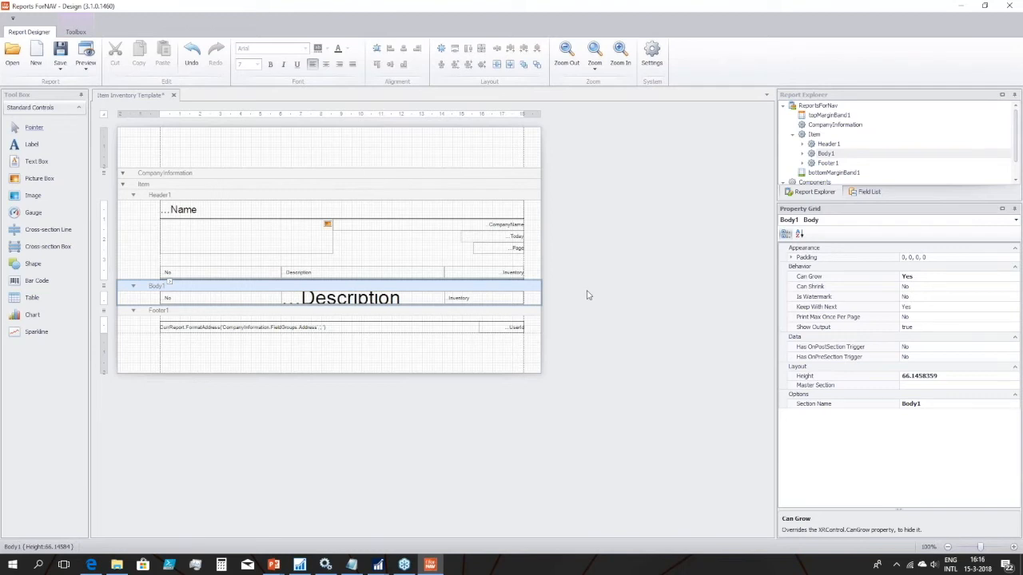
Check the item descriptions in the print preview and set the Can Grow property of the Description cell in Body1 to Yes.
{"action": "left_click", "coordinate": [60, 53]}
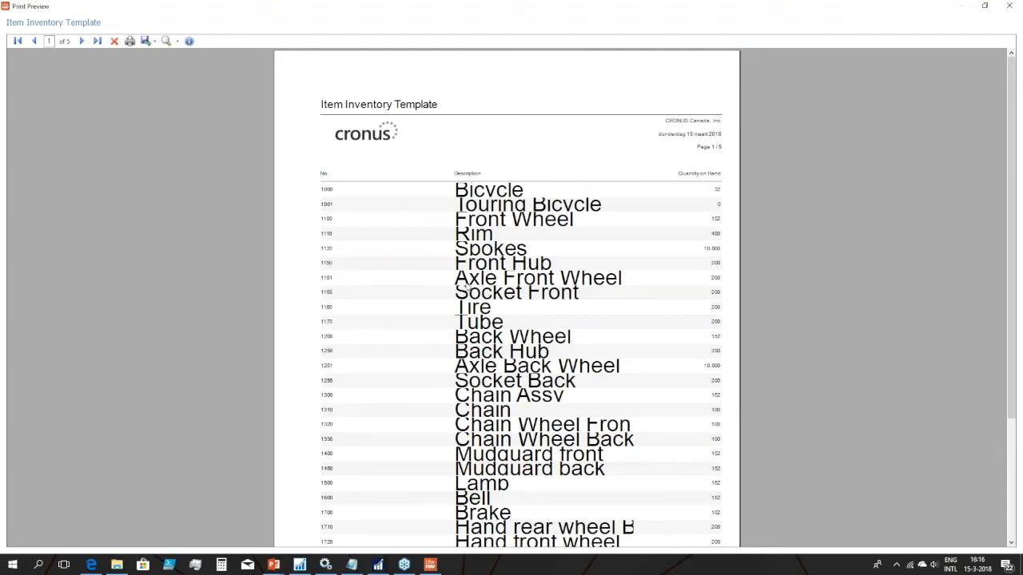
{"action": "key", "text": "Escape"}
{"action": "left_click", "coordinate": [331, 300]}
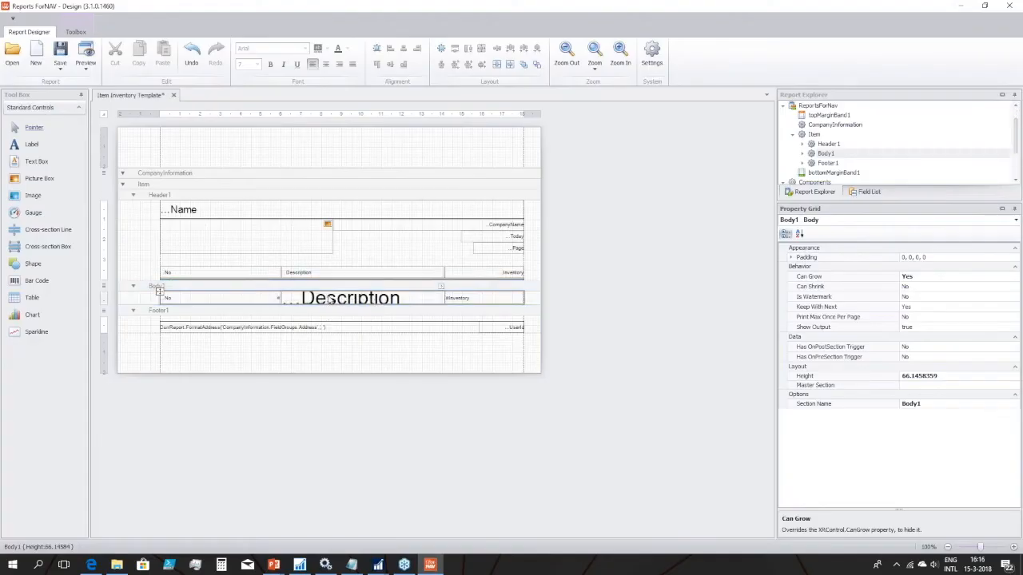
{"action": "left_click", "coordinate": [331, 301]}
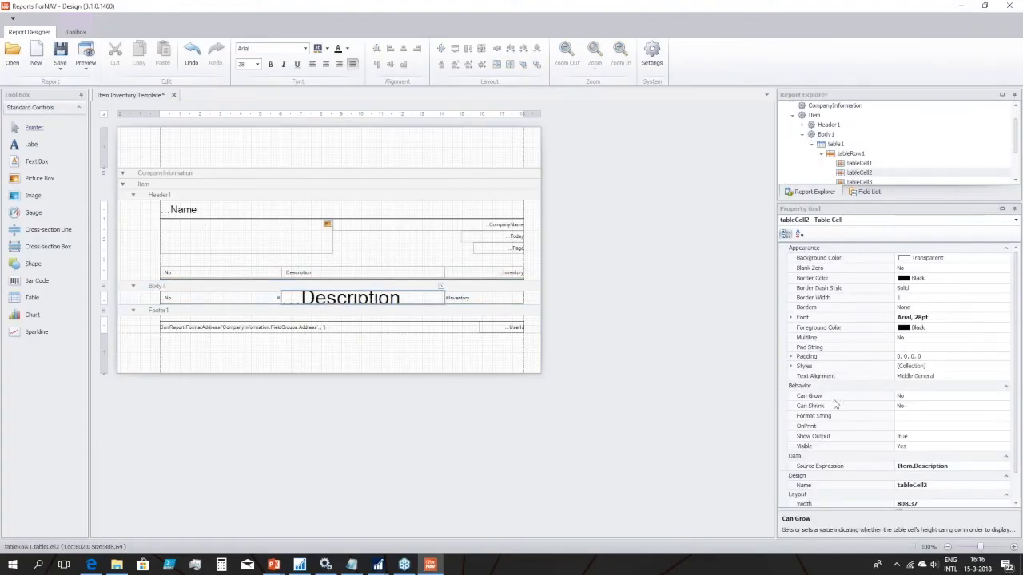
{"action": "left_click", "coordinate": [939, 395]}
{"action": "left_click", "coordinate": [1005, 396]}
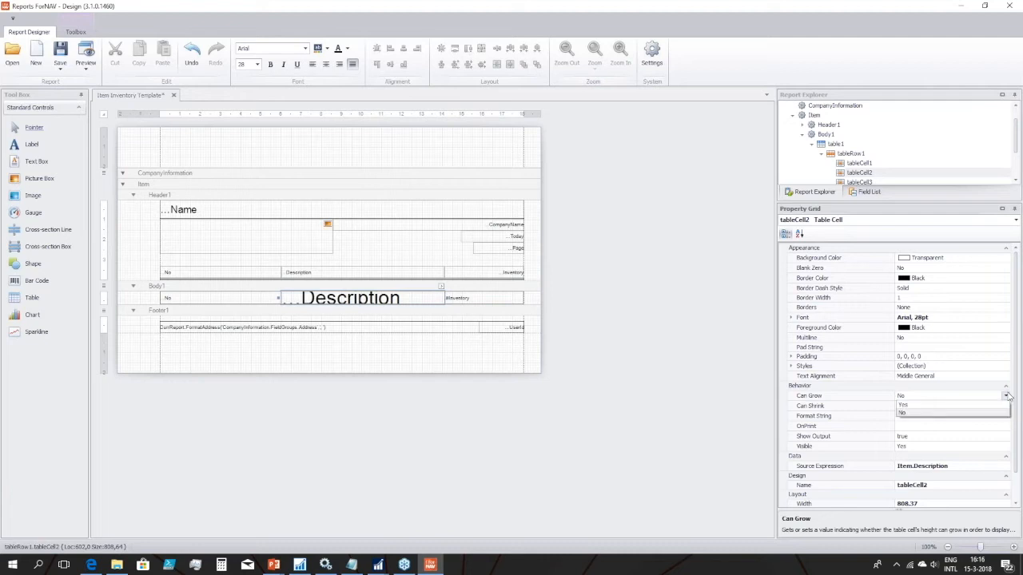
{"action": "left_click", "coordinate": [930, 405]}
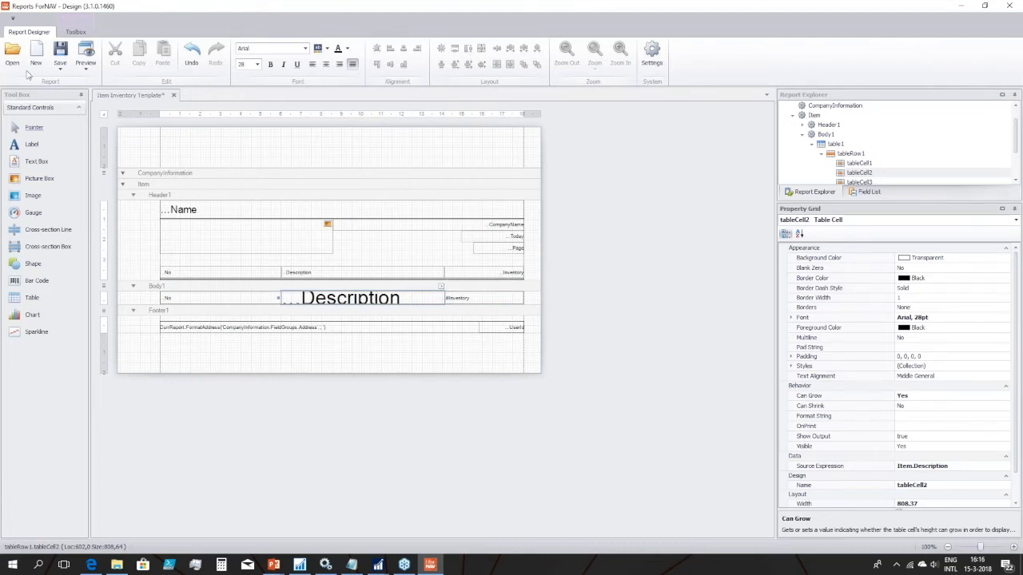
Preview the Item Inventory Template report, examine row heights and long item descriptions through page 4, and close the preview.
{"action": "left_click", "coordinate": [83, 49]}
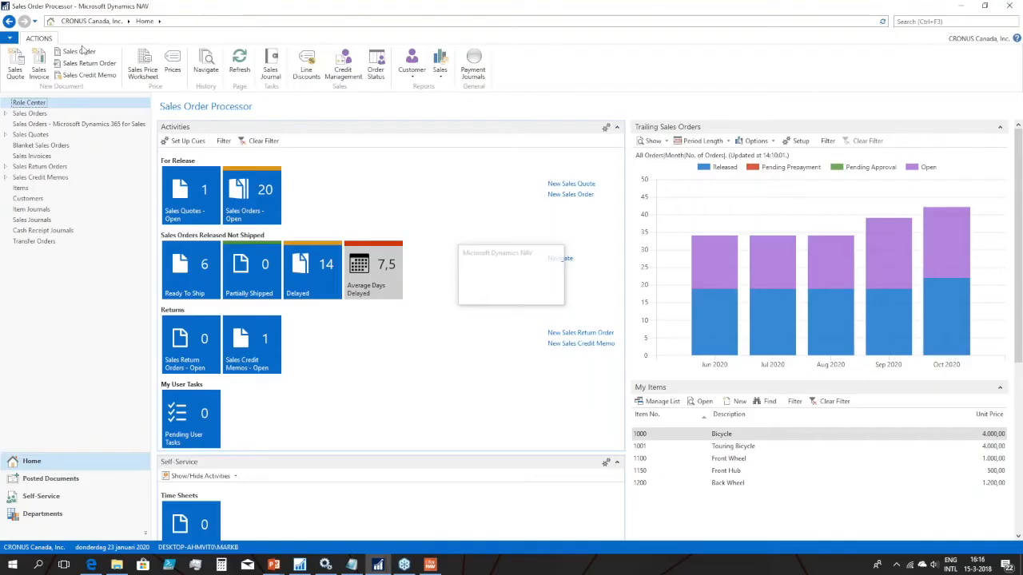
{"action": "scroll", "coordinate": [564, 292], "scroll_direction": "down", "scroll_amount": 2}
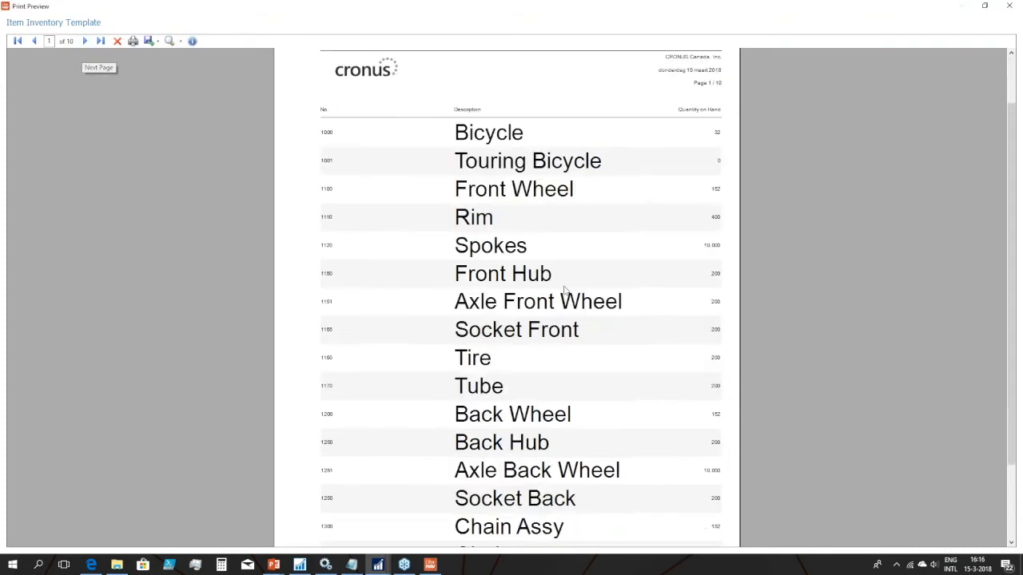
{"action": "scroll", "coordinate": [564, 292], "scroll_direction": "down", "scroll_amount": 3}
{"action": "scroll", "coordinate": [564, 292], "scroll_direction": "down", "scroll_amount": 5}
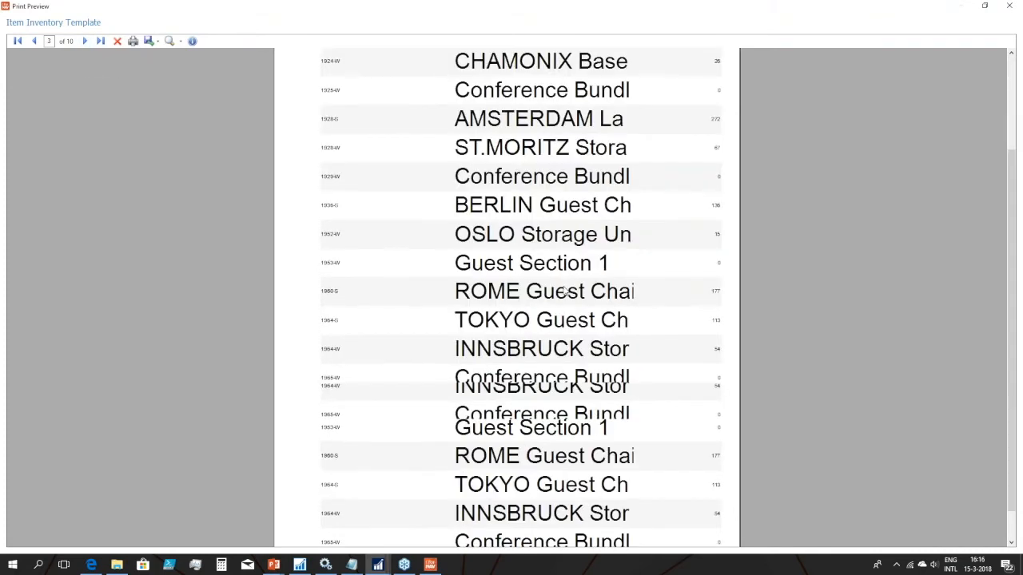
{"action": "scroll", "coordinate": [564, 292], "scroll_direction": "down", "scroll_amount": 5}
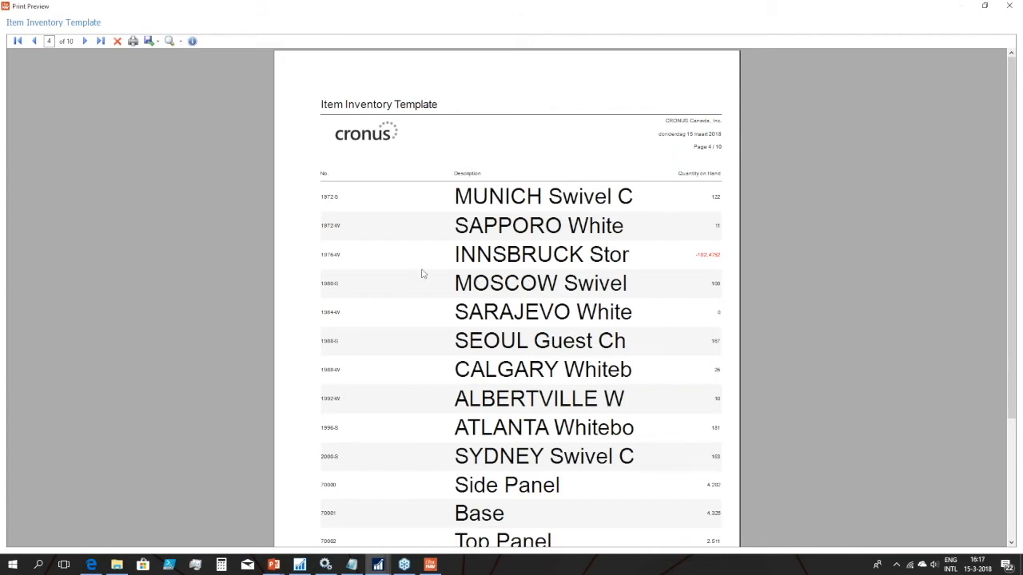
{"action": "key", "text": "Escape"}
Set the Multiline property of the Description cell in Body1 to Yes.
{"action": "left_click", "coordinate": [921, 332]}
{"action": "left_click", "coordinate": [963, 338]}
{"action": "left_click", "coordinate": [1006, 339]}
{"action": "left_click", "coordinate": [903, 347]}
Preview the report again, examine how the multiline item descriptions print on pages 2 and 3, and close the preview.
{"action": "left_click", "coordinate": [85, 70]}
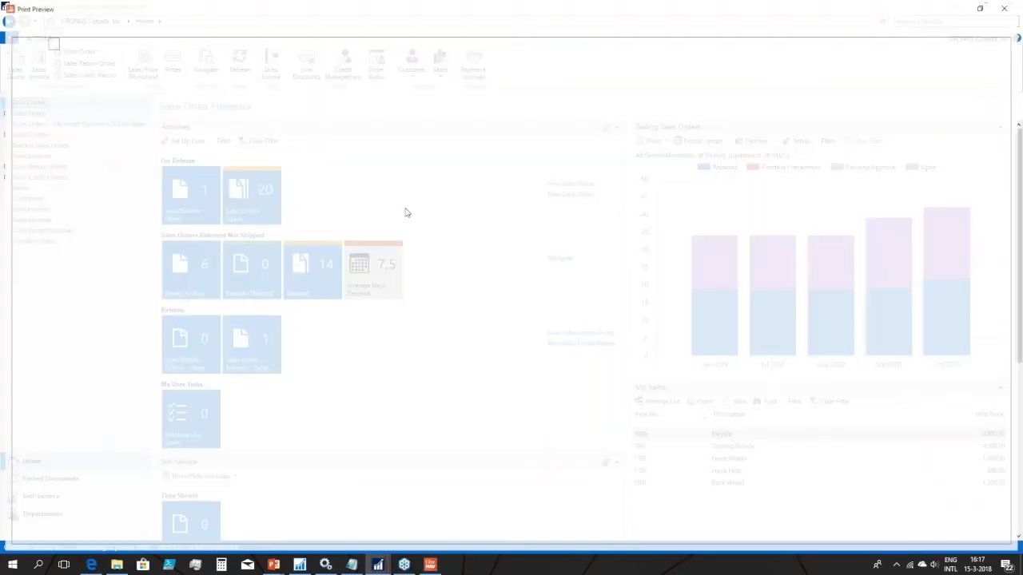
{"action": "scroll", "coordinate": [524, 332], "scroll_direction": "down", "scroll_amount": 6}
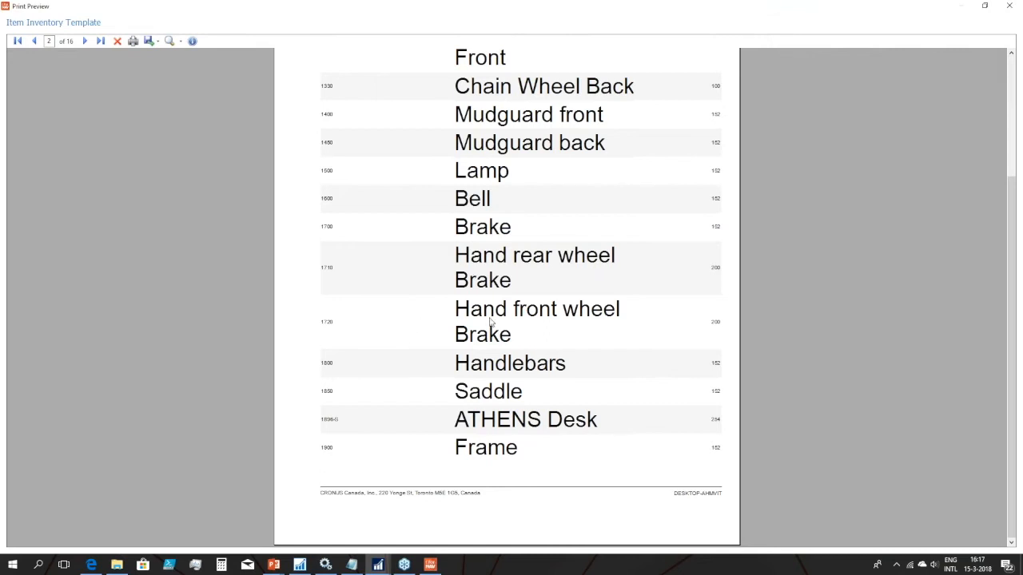
{"action": "scroll", "coordinate": [491, 322], "scroll_direction": "down", "scroll_amount": 5}
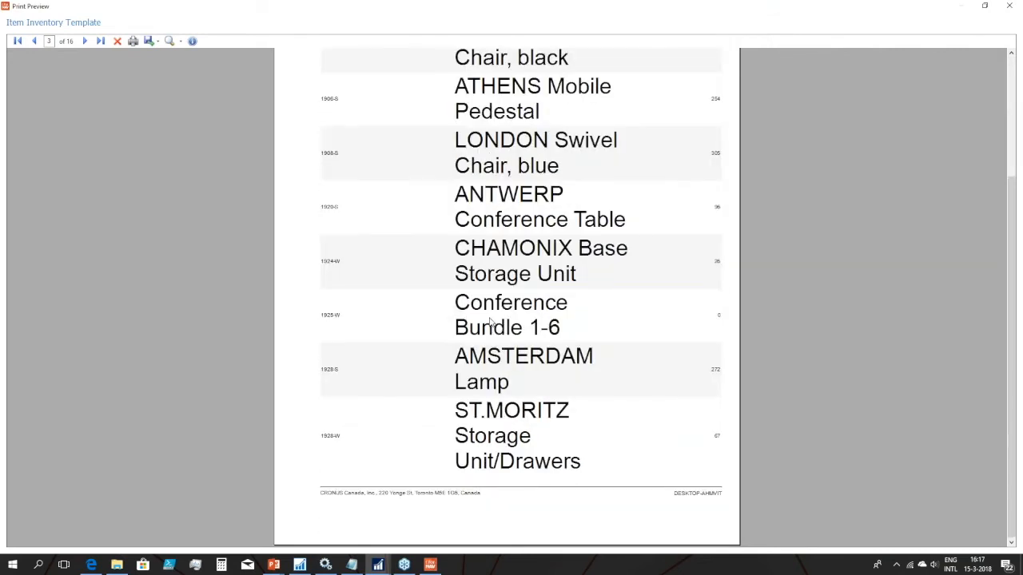
{"action": "scroll", "coordinate": [491, 321], "scroll_direction": "up", "scroll_amount": 6}
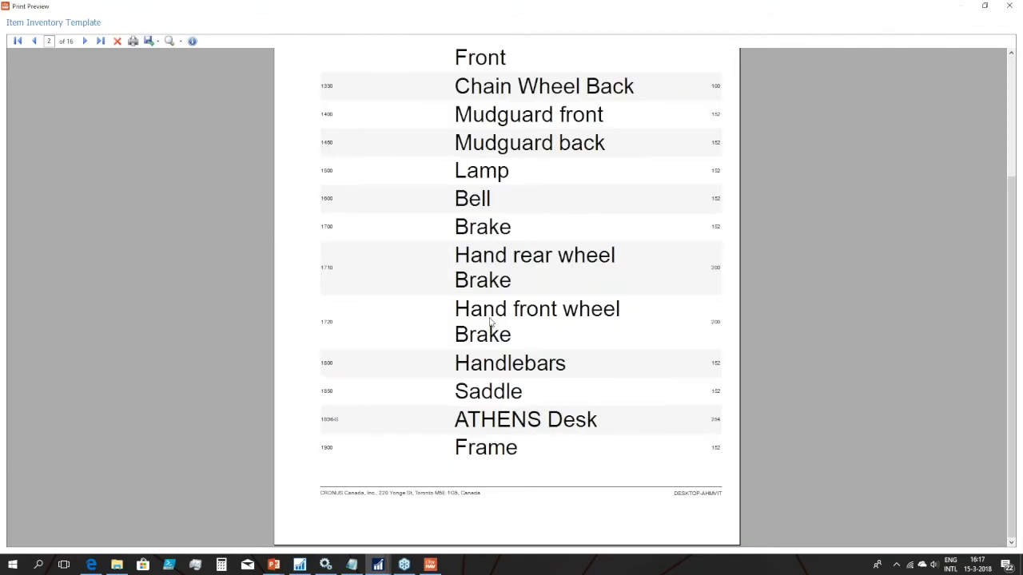
{"action": "scroll", "coordinate": [490, 321], "scroll_direction": "up", "scroll_amount": 3}
{"action": "key", "text": "Escape"}
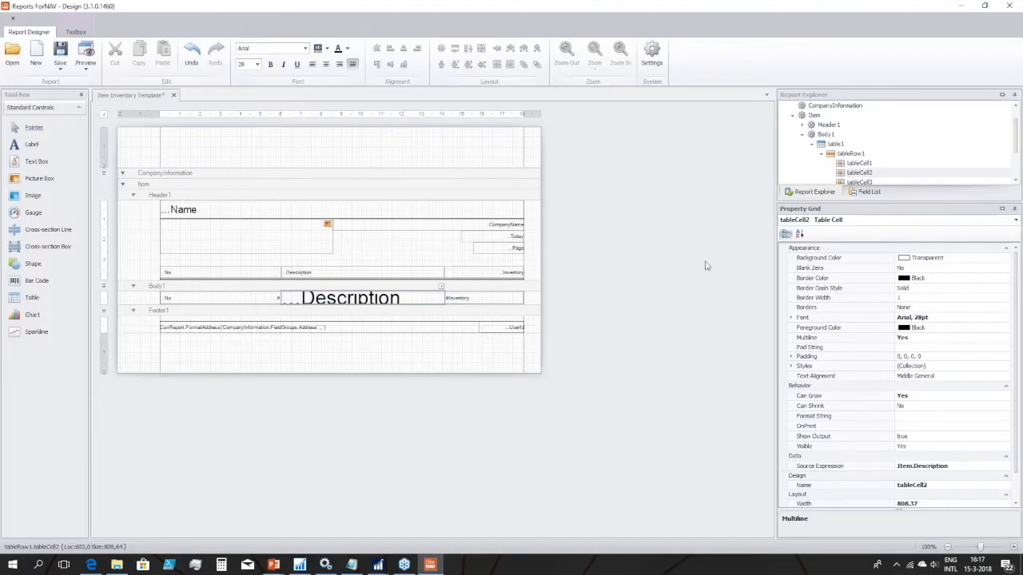
Close the report designer without saving the Item Inventory Template changes and switch to the PowerPoint slide show.
{"action": "left_click", "coordinate": [648, 270]}
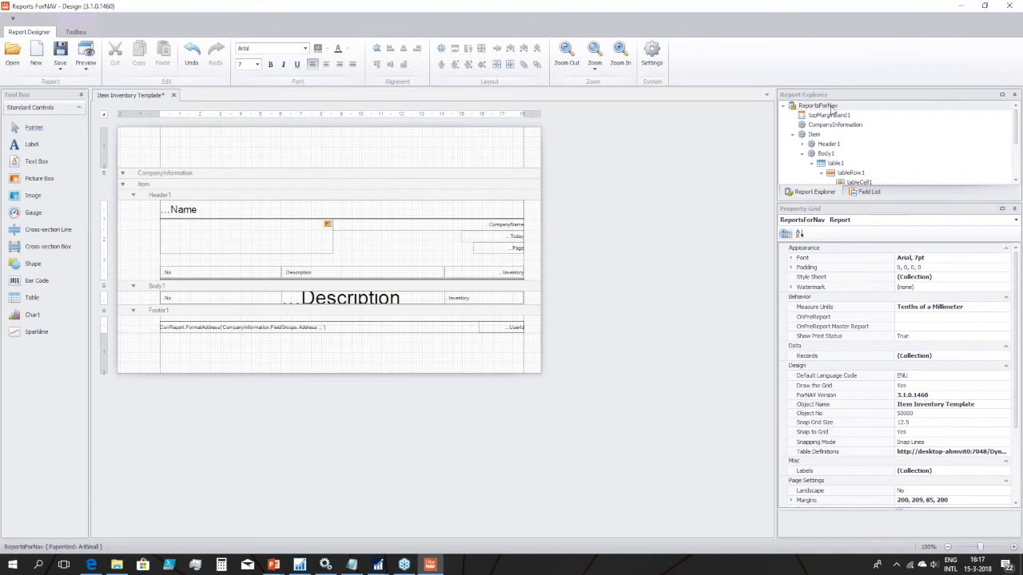
{"action": "left_click", "coordinate": [1010, 6]}
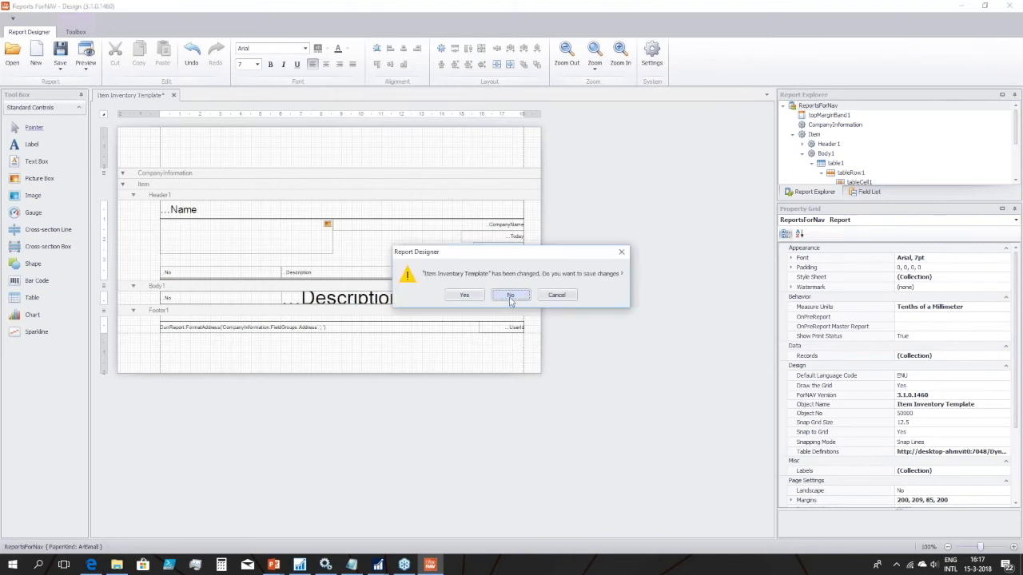
{"action": "left_click", "coordinate": [510, 295]}
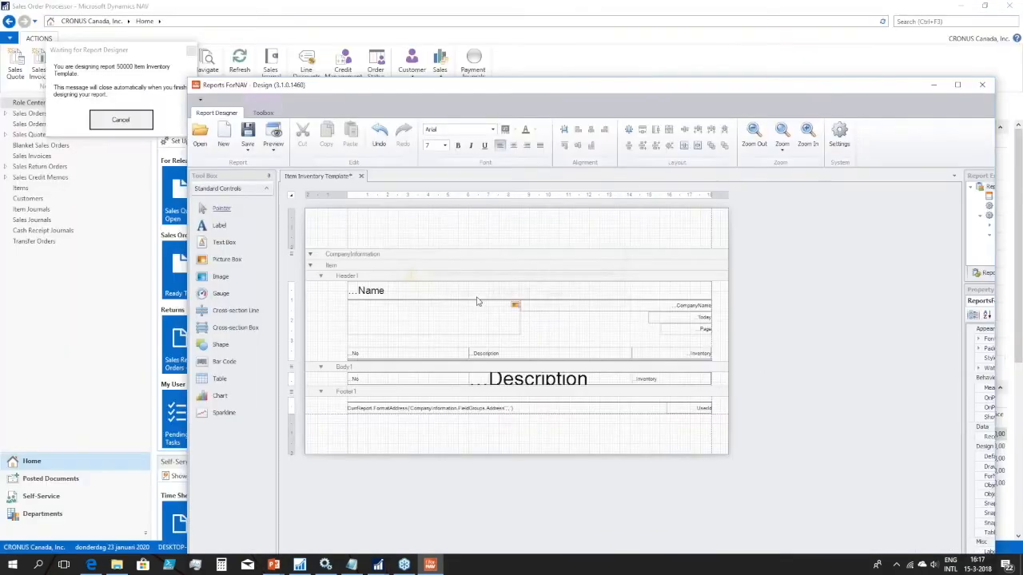
{"action": "mouse_move", "coordinate": [273, 565]}
{"action": "left_click", "coordinate": [331, 518]}
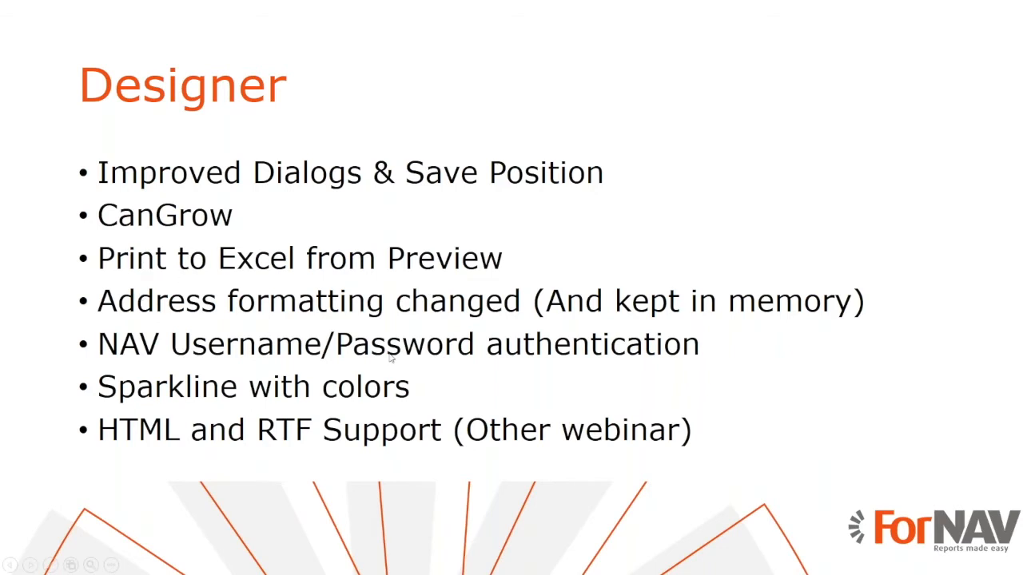
Switch to the Dynamics NAV Development Environment and run report 70220, ForNAV Aged Accounts Receivbl.
{"action": "key", "text": "alt+Tab"}
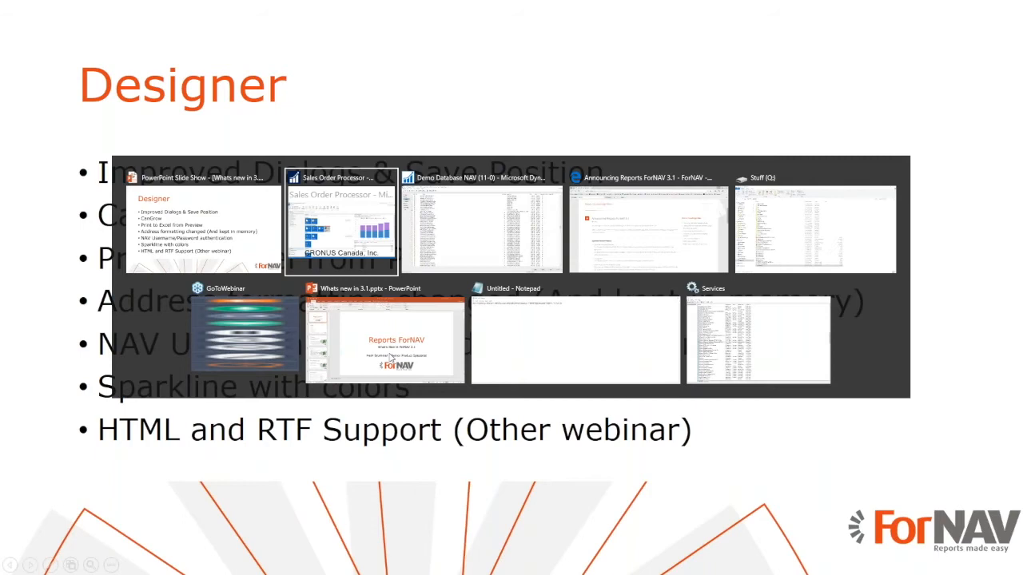
{"action": "key", "text": "alt+Tab"}
{"action": "key", "text": "Down"}
{"action": "key", "text": "Down"}
{"action": "key", "text": "Down"}
{"action": "key", "text": "Down"}
{"action": "key", "text": "Down"}
{"action": "key", "text": "Down"}
{"action": "key", "text": "Down"}
{"action": "key", "text": "Down"}
{"action": "key", "text": "Down"}
{"action": "key", "text": "Down"}
{"action": "key", "text": "Down"}
{"action": "key", "text": "Down"}
{"action": "key", "text": "Down"}
{"action": "key", "text": "Down"}
{"action": "key", "text": "Down"}
{"action": "key", "text": "Down"}
{"action": "key", "text": "Down"}
{"action": "key", "text": "Down"}
{"action": "key", "text": "Down"}
{"action": "key", "text": "Down"}
{"action": "key", "text": "Down"}
{"action": "key", "text": "Down"}
{"action": "key", "text": "Down"}
{"action": "key", "text": "Down"}
{"action": "key", "text": "Down"}
{"action": "key", "text": "Down"}
{"action": "key", "text": "Down"}
{"action": "key", "text": "Down"}
{"action": "key", "text": "Down"}
{"action": "key", "text": "Down"}
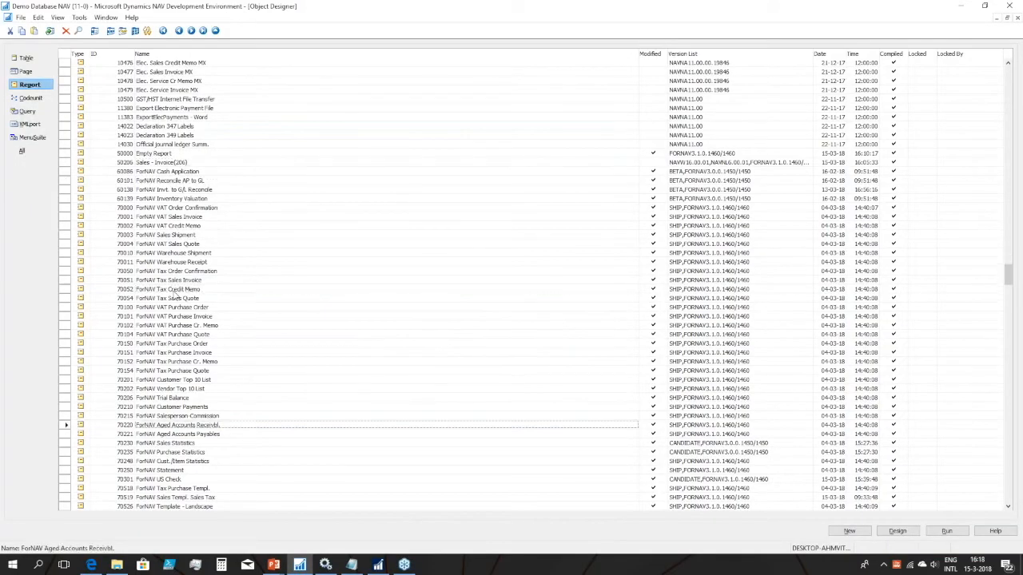
{"action": "left_click", "coordinate": [943, 531]}
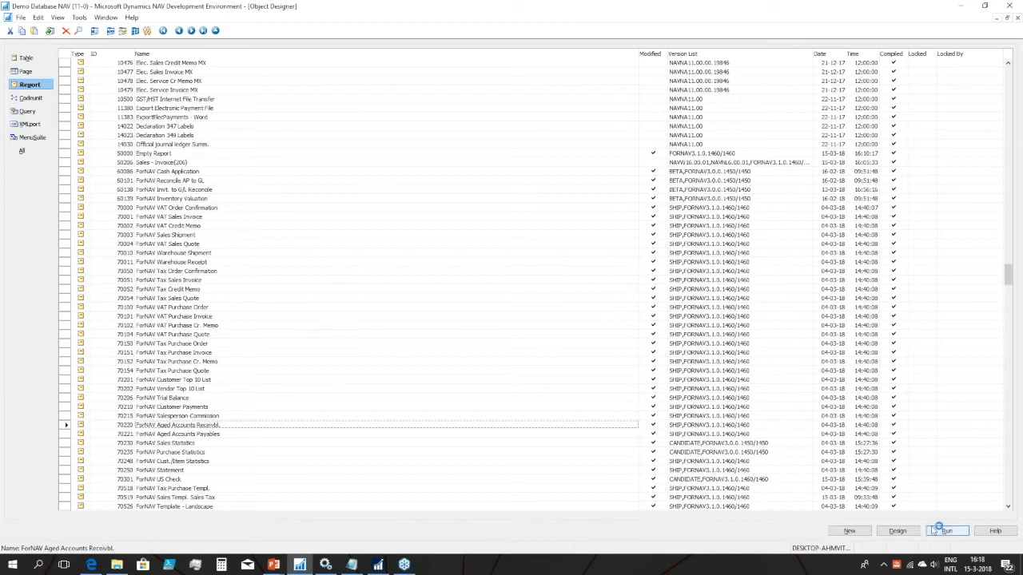
Switch to the Dynamics NAV client and preview the Aged Accounts Receivables report with the last used options.
{"action": "left_click", "coordinate": [379, 566]}
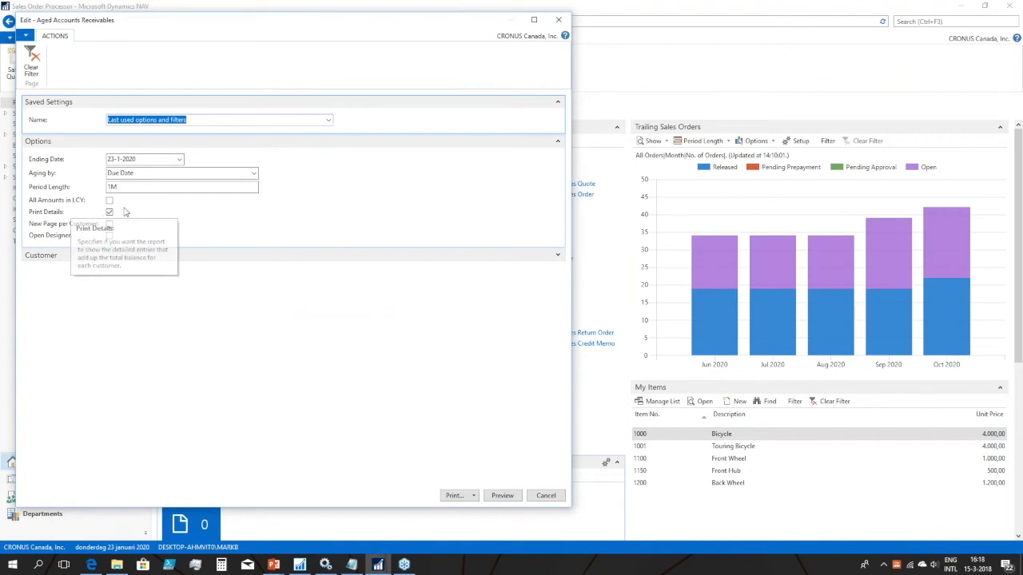
{"action": "left_click", "coordinate": [475, 496]}
{"action": "left_click", "coordinate": [480, 470]}
{"action": "left_click", "coordinate": [511, 497]}
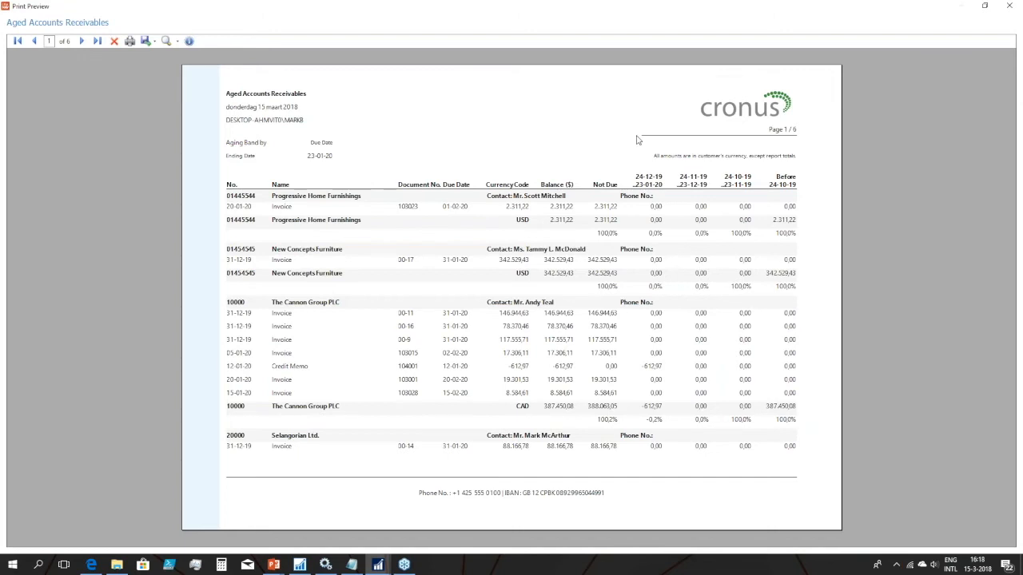
Export the previewed Aged Accounts Receivables report to Excel, look over the sheet, and close the workbook and the preview.
{"action": "left_click", "coordinate": [155, 42]}
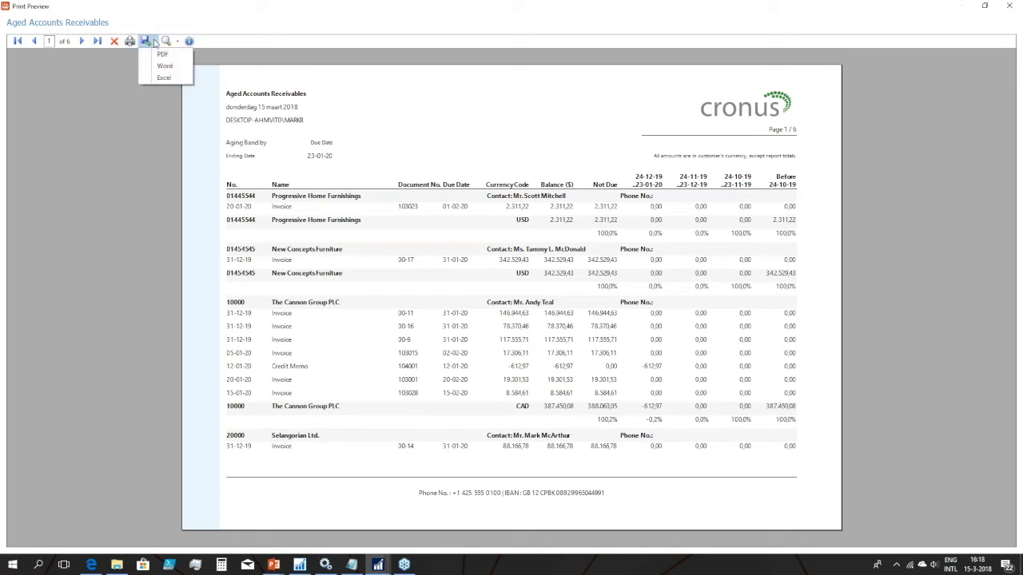
{"action": "left_click", "coordinate": [162, 80]}
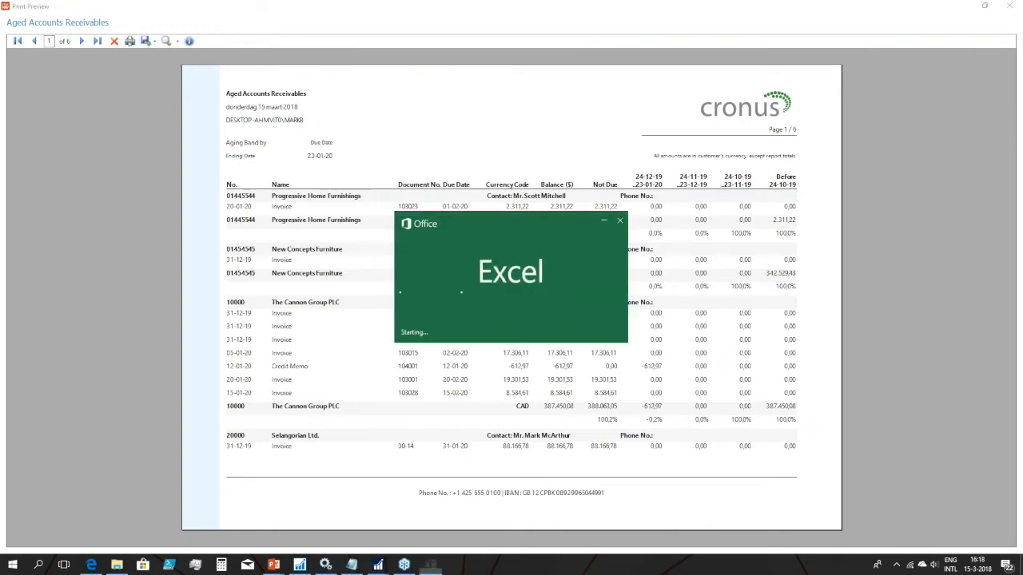
{"action": "scroll", "coordinate": [327, 282], "scroll_direction": "down", "scroll_amount": 2}
{"action": "scroll", "coordinate": [327, 281], "scroll_direction": "up", "scroll_amount": 2}
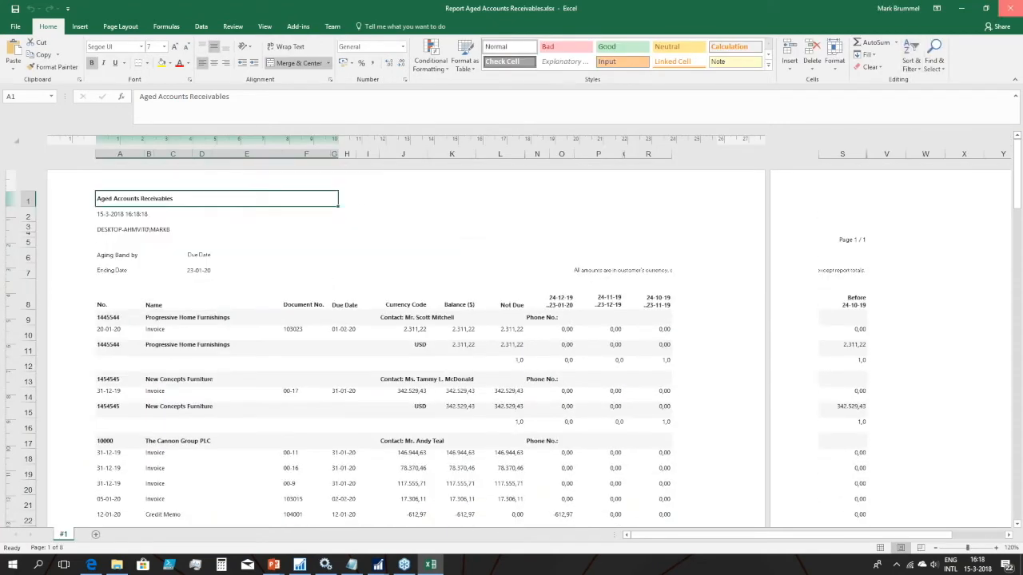
{"action": "left_click", "coordinate": [1009, 8]}
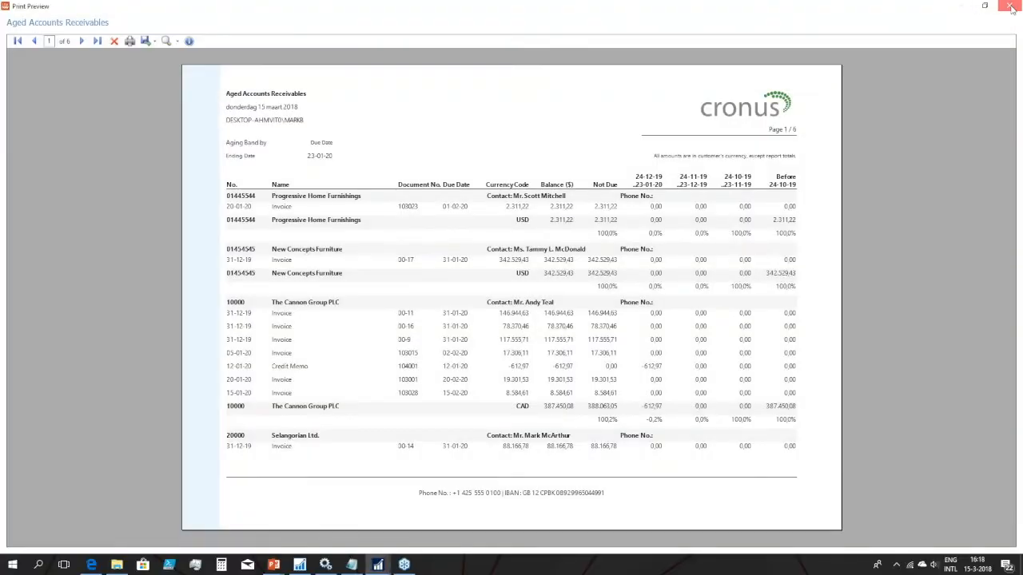
{"action": "left_click", "coordinate": [1011, 8]}
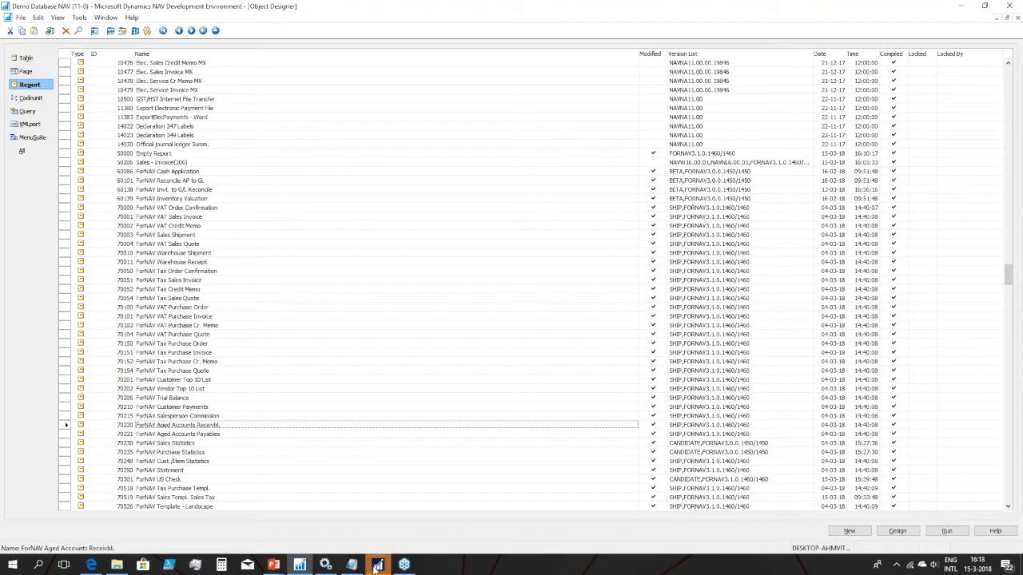
Return to the Aged Accounts Receivables request page in Dynamics NAV and print the report to Microsoft Excel.
{"action": "mouse_move", "coordinate": [376, 568]}
{"action": "left_click", "coordinate": [384, 544]}
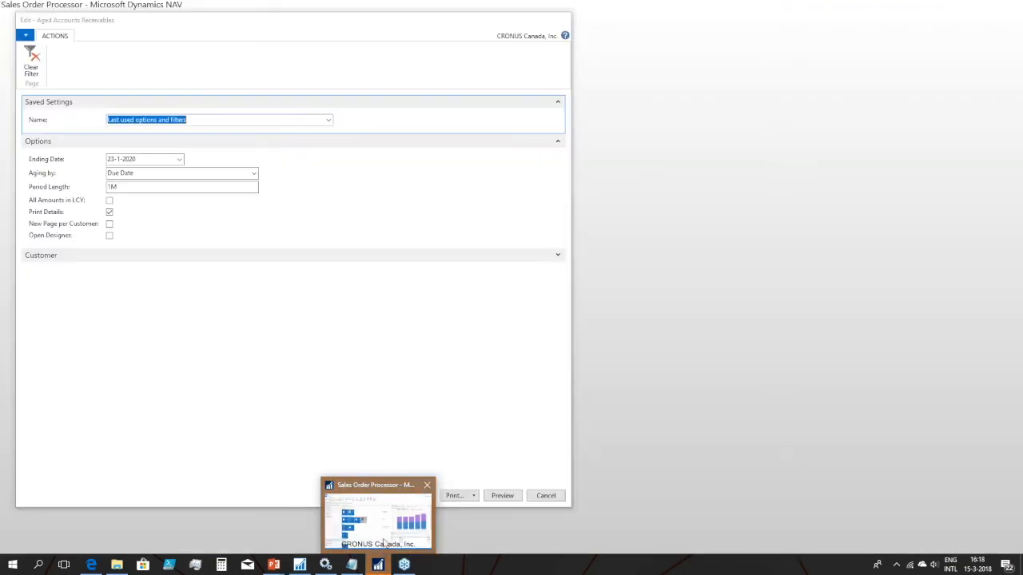
{"action": "left_click", "coordinate": [475, 497]}
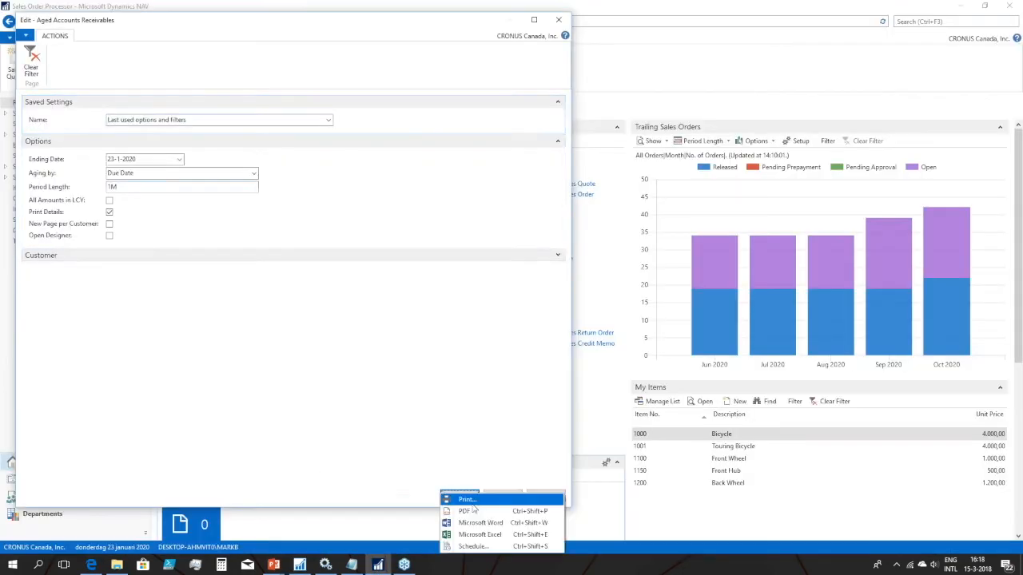
{"action": "left_click", "coordinate": [468, 535]}
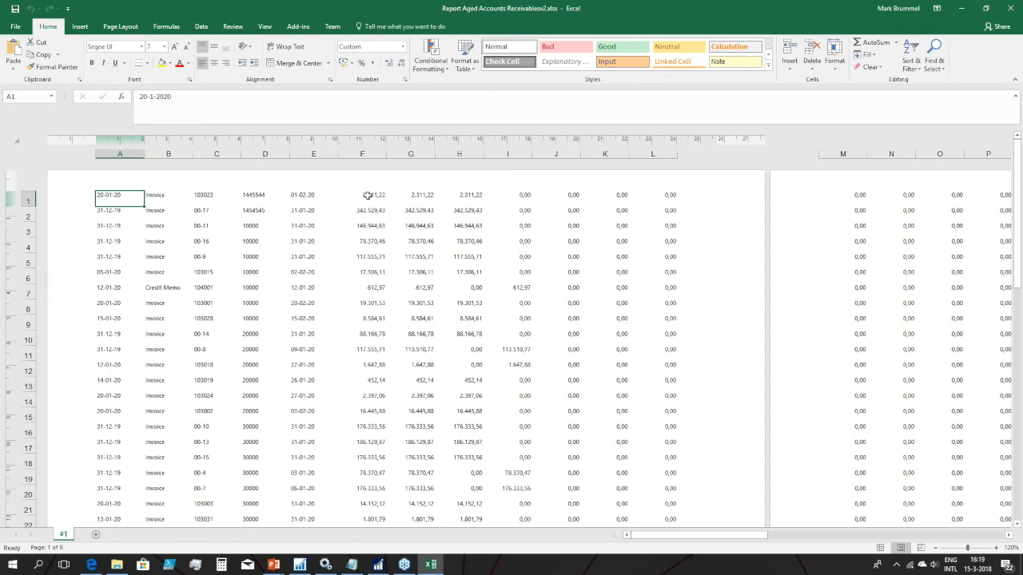
{"action": "left_click", "coordinate": [79, 26]}
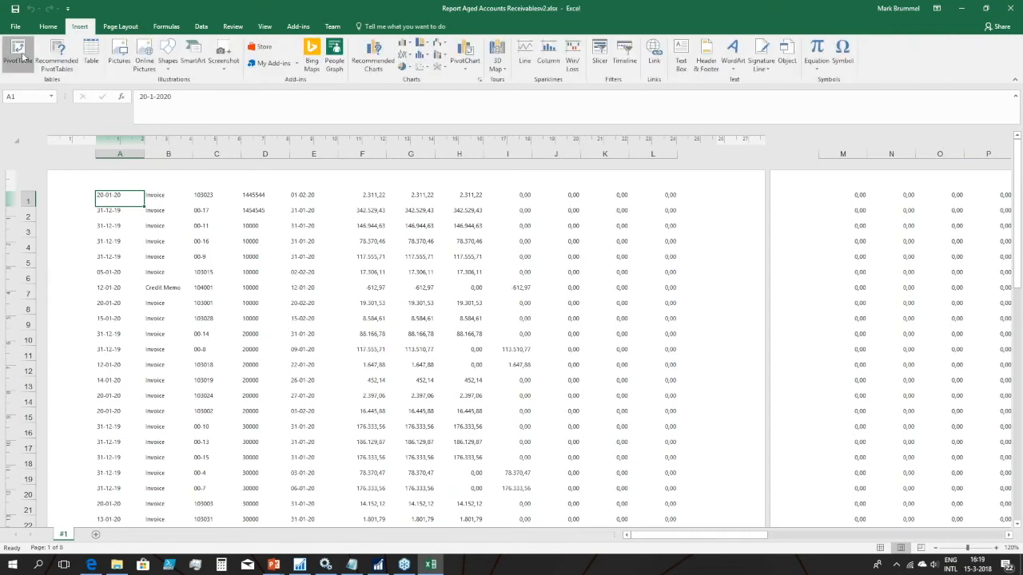
{"action": "left_click", "coordinate": [19, 53]}
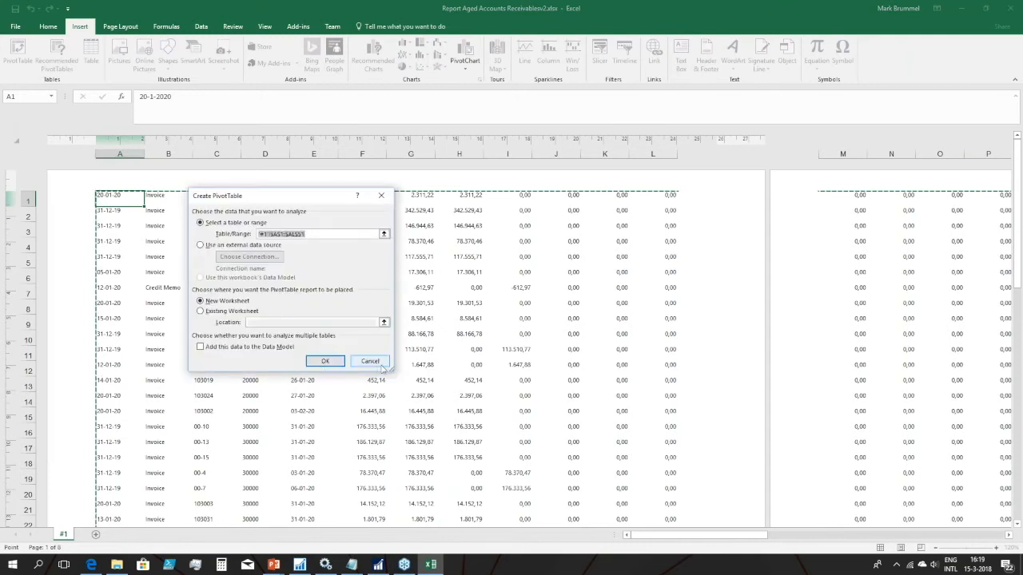
{"action": "left_click", "coordinate": [368, 362]}
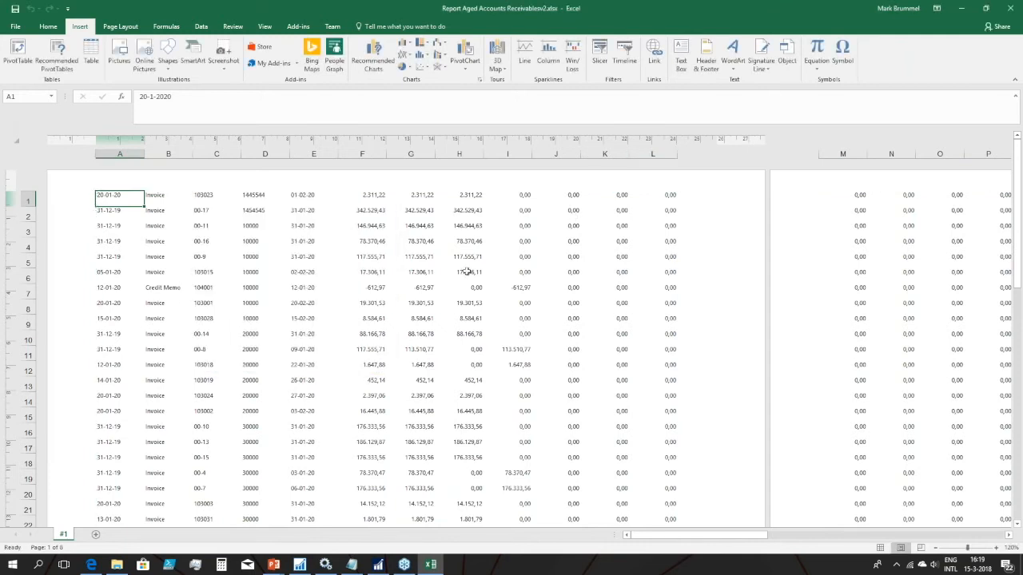
Close the Excel workbook exported from the request page.
{"action": "left_click", "coordinate": [1016, 7]}
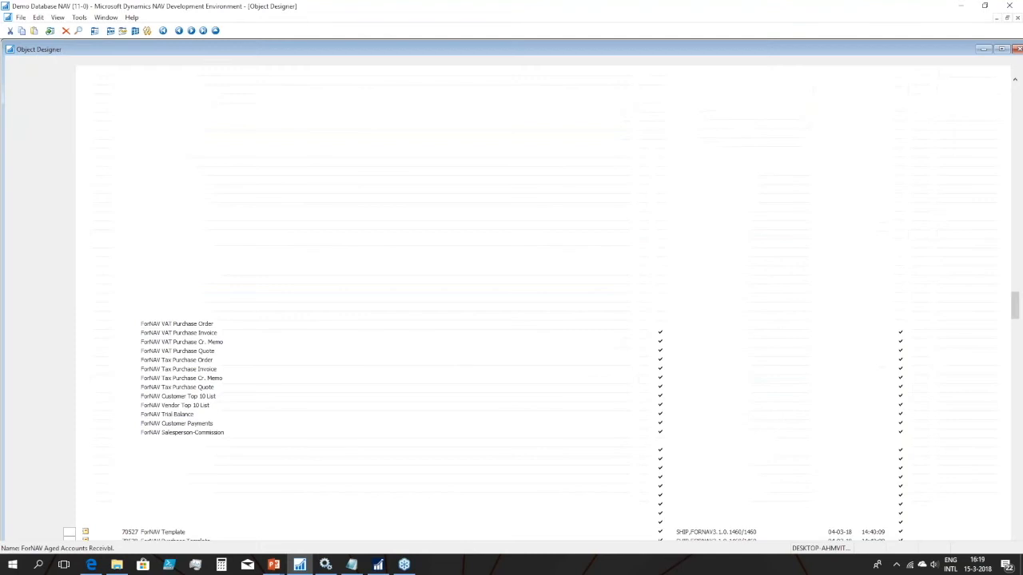
Open the ForNAV Aged Accounts Receivbl. report in the ForNAV designer and examine the ColumnHeader section's Show Output expression.
{"action": "left_click", "coordinate": [58, 17]}
{"action": "left_click", "coordinate": [87, 244]}
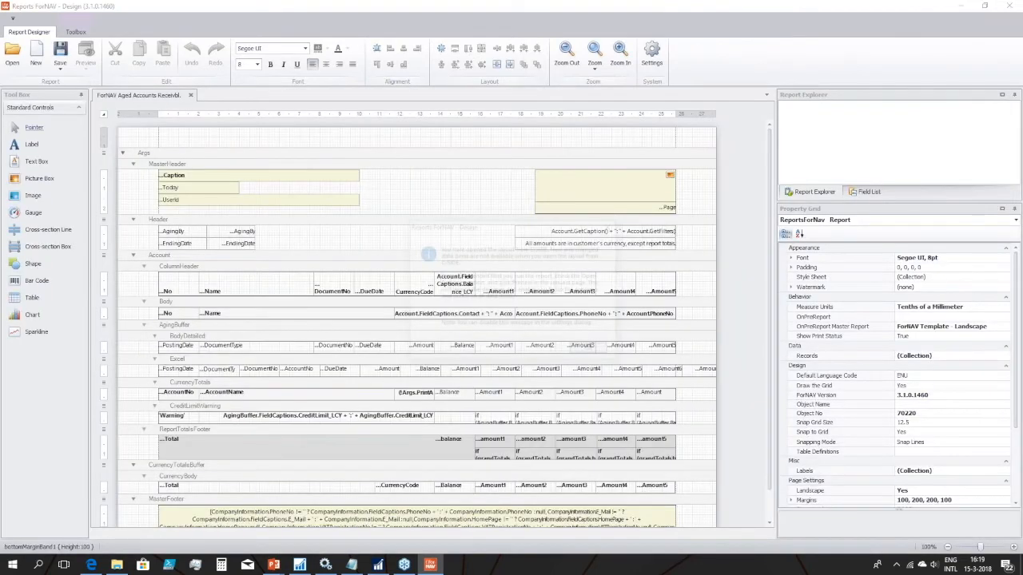
{"action": "left_click", "coordinate": [179, 266]}
{"action": "left_click", "coordinate": [814, 347]}
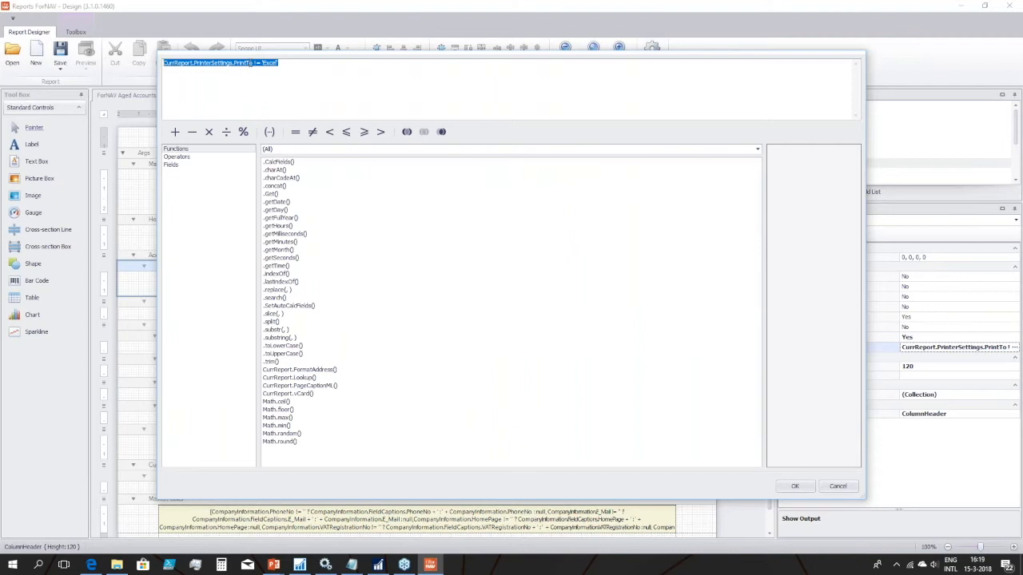
{"action": "left_click_drag", "start_coordinate": [253, 63], "coordinate": [163, 62]}
{"action": "left_click_drag", "start_coordinate": [280, 62], "coordinate": [174, 62]}
{"action": "key", "text": "Escape"}
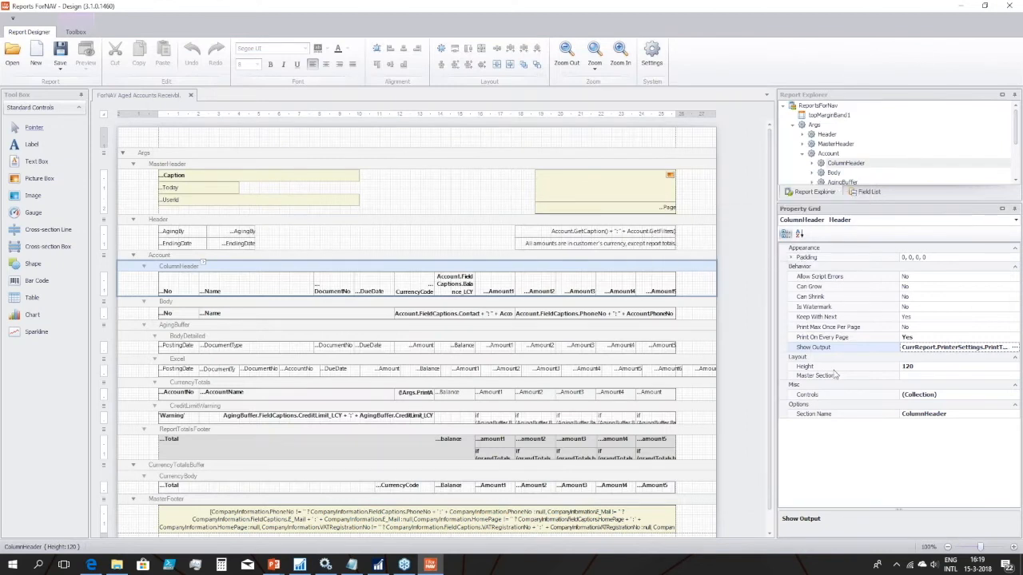
Close the report designer and switch to the PowerPoint slide show.
{"action": "left_click", "coordinate": [1013, 6]}
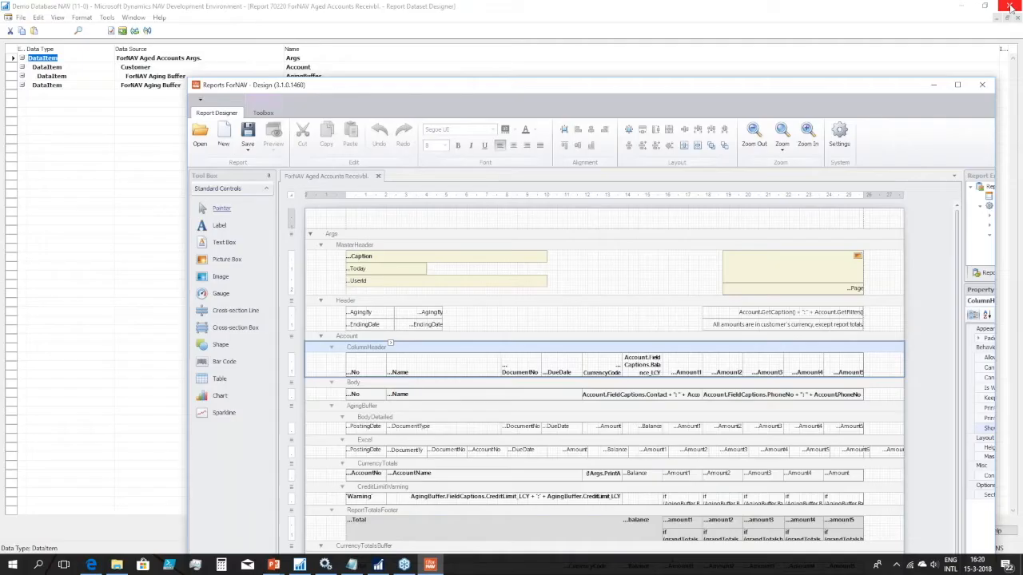
{"action": "left_click", "coordinate": [1011, 7]}
{"action": "mouse_move", "coordinate": [278, 569]}
{"action": "left_click", "coordinate": [332, 518]}
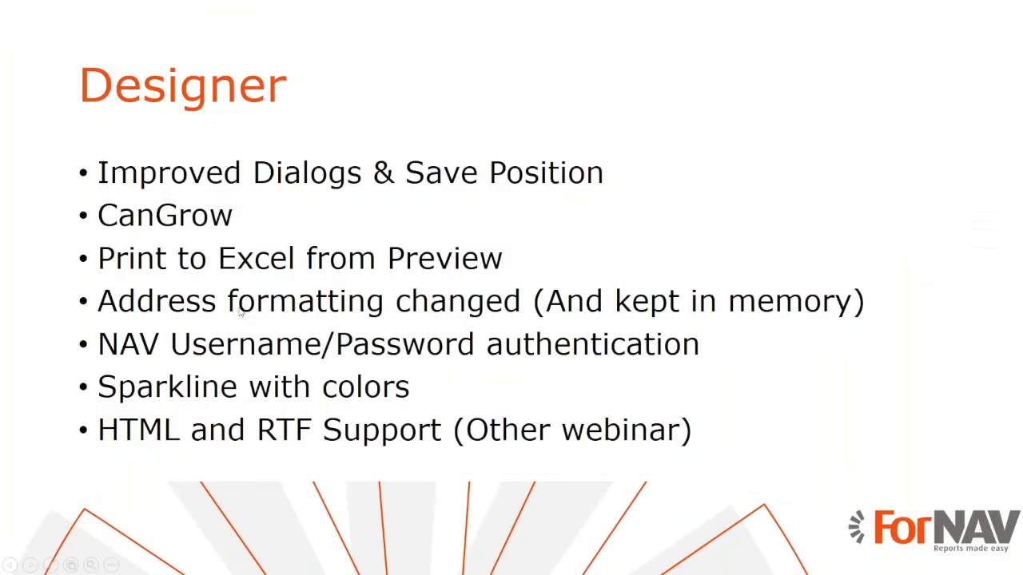
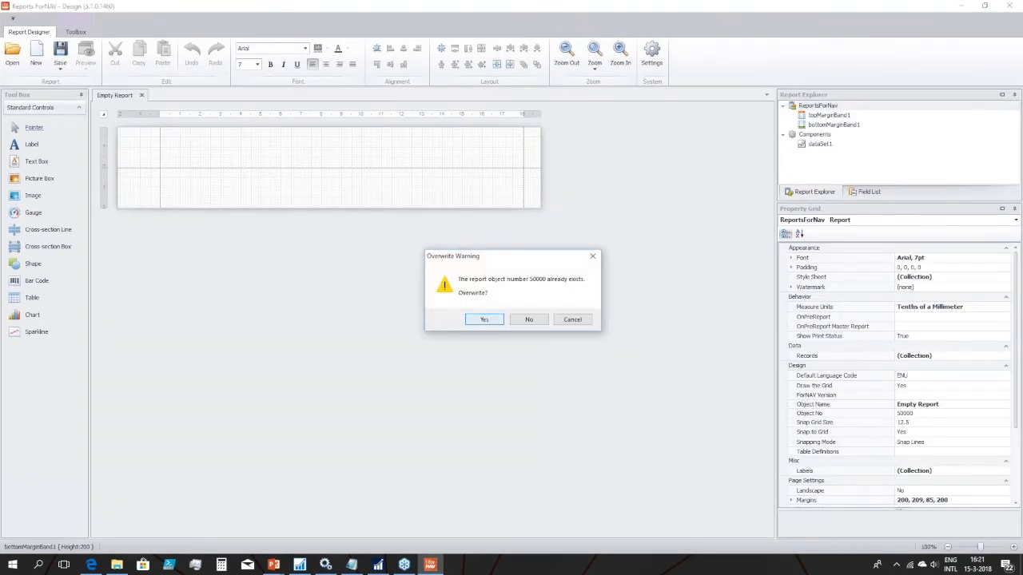
Overwrite report object 50000 with the Empty Report and reopen it in the designer from the Dynamics NAV client.
{"action": "left_click", "coordinate": [481, 319]}
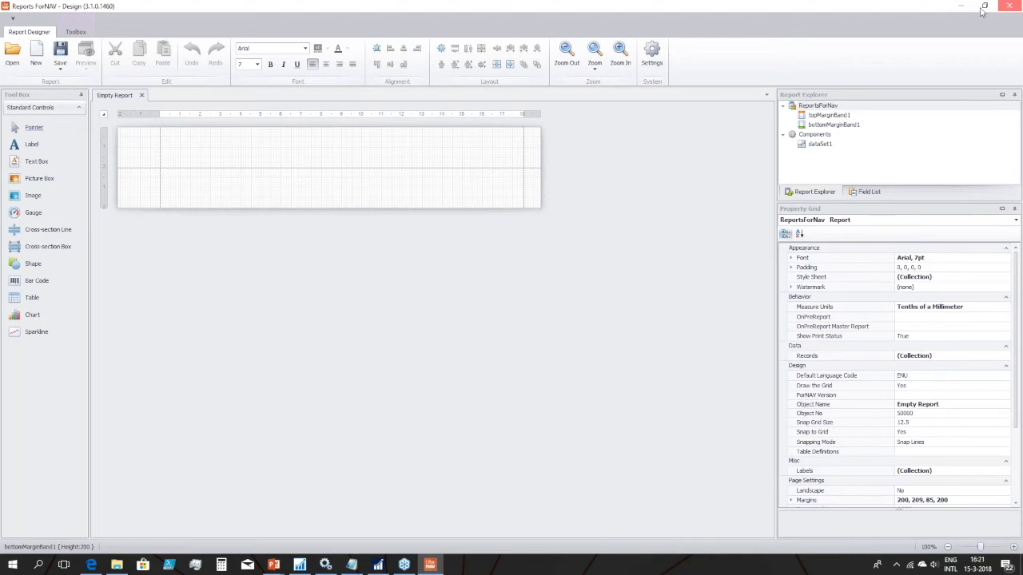
{"action": "left_click", "coordinate": [982, 11]}
{"action": "left_click", "coordinate": [760, 91]}
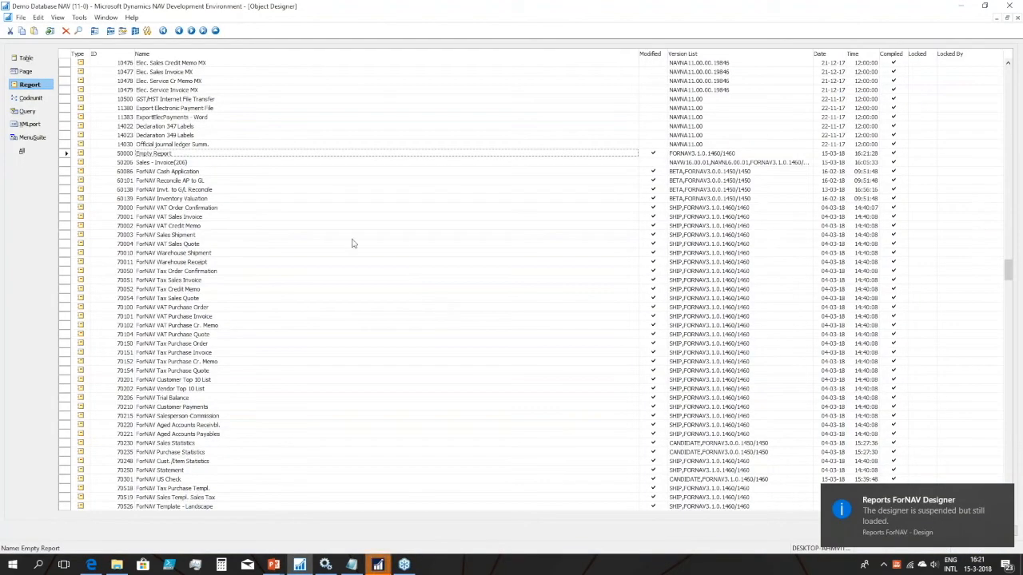
{"action": "left_click", "coordinate": [382, 567]}
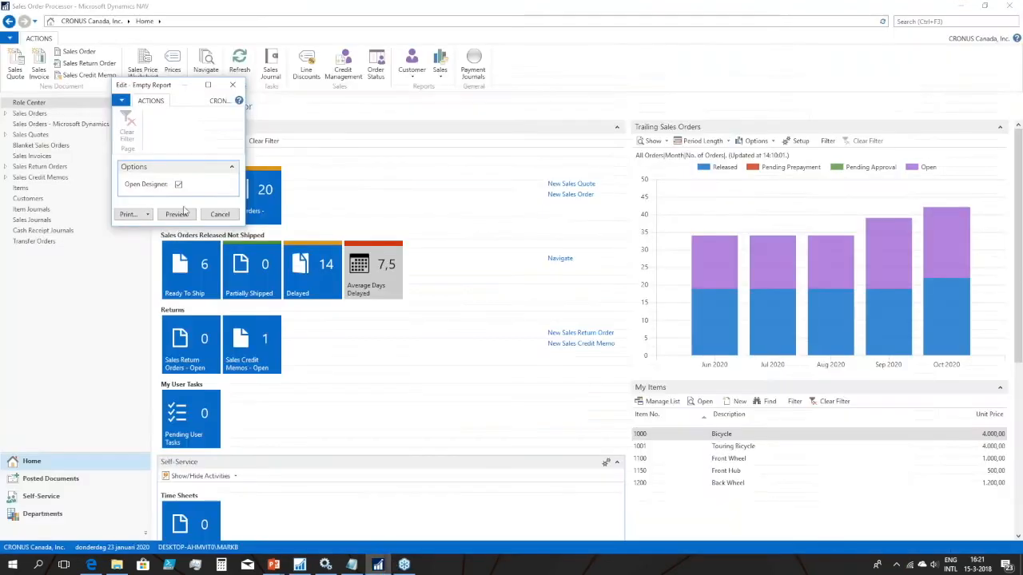
{"action": "left_click", "coordinate": [177, 214]}
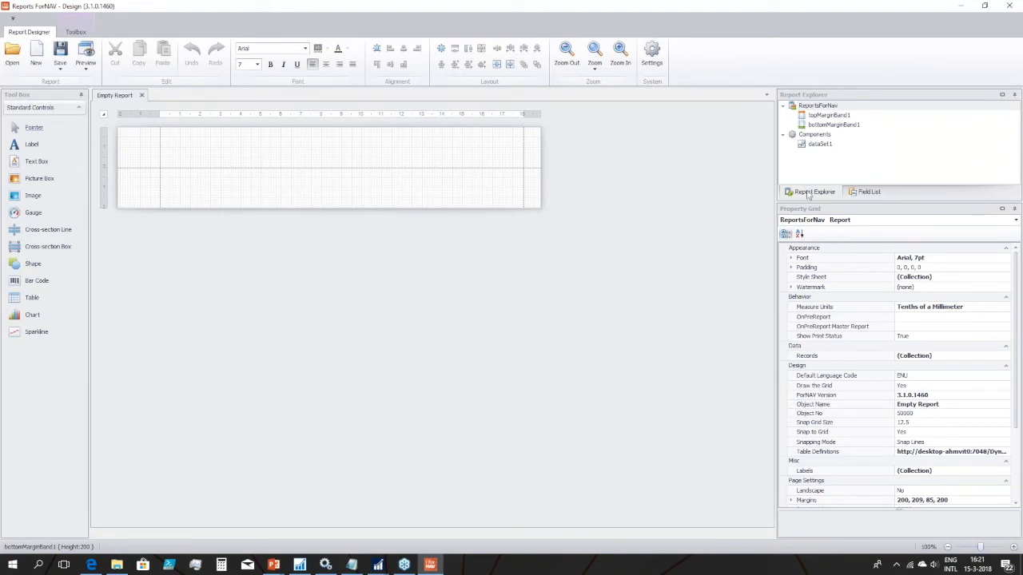
Insert a data item into the empty report and set its table to Company Information.
{"action": "right_click", "coordinate": [813, 105]}
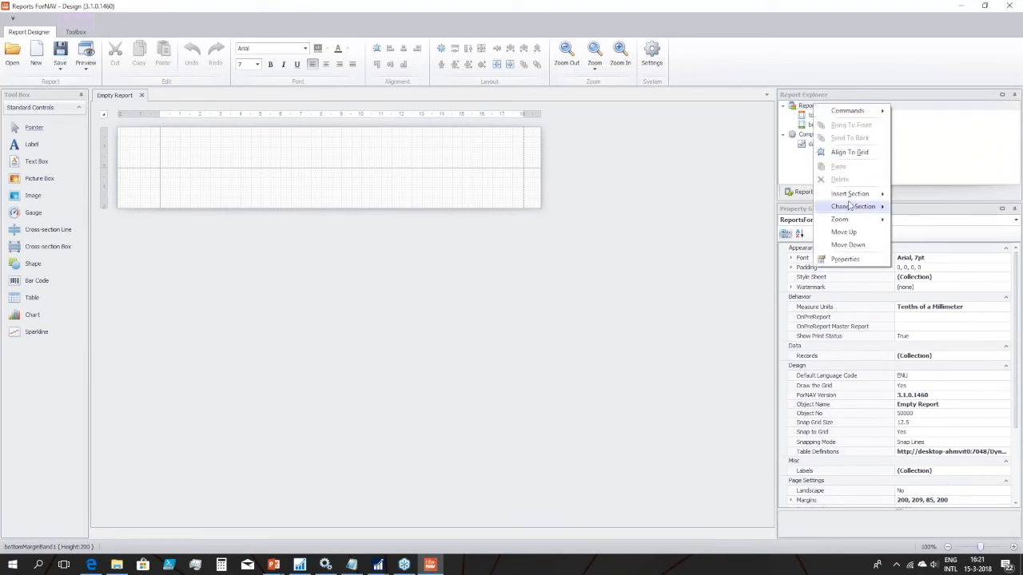
{"action": "mouse_move", "coordinate": [849, 193]}
{"action": "left_click", "coordinate": [911, 286]}
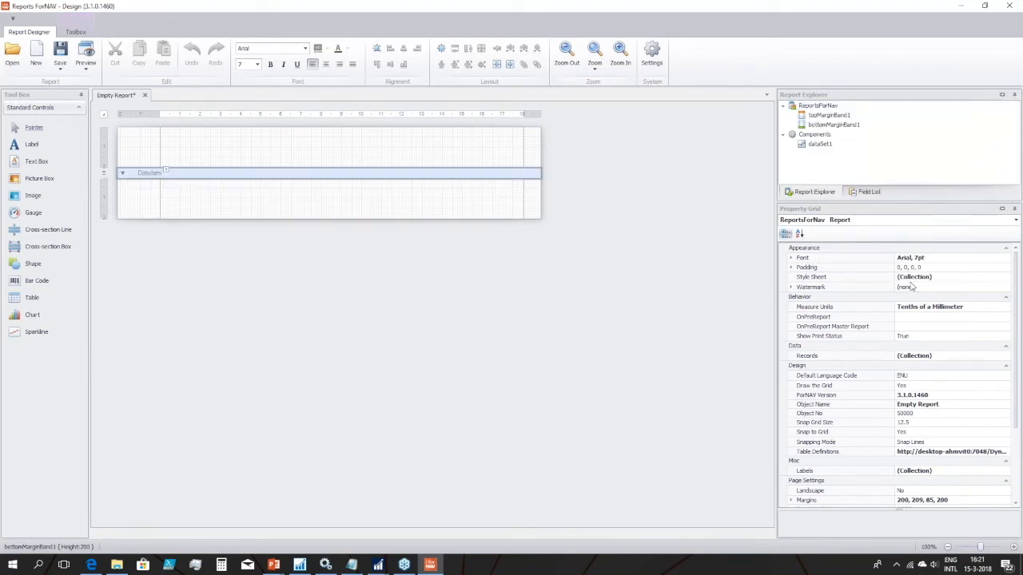
{"action": "left_click", "coordinate": [913, 447]}
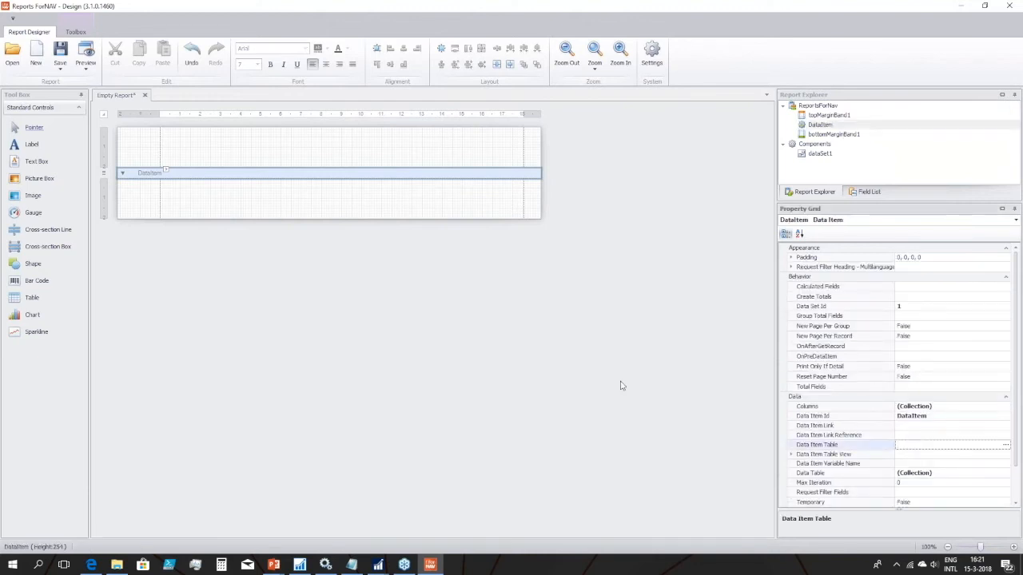
{"action": "left_click", "coordinate": [868, 426]}
Insert a Body section under the CompanyInformation data item.
{"action": "right_click", "coordinate": [260, 173]}
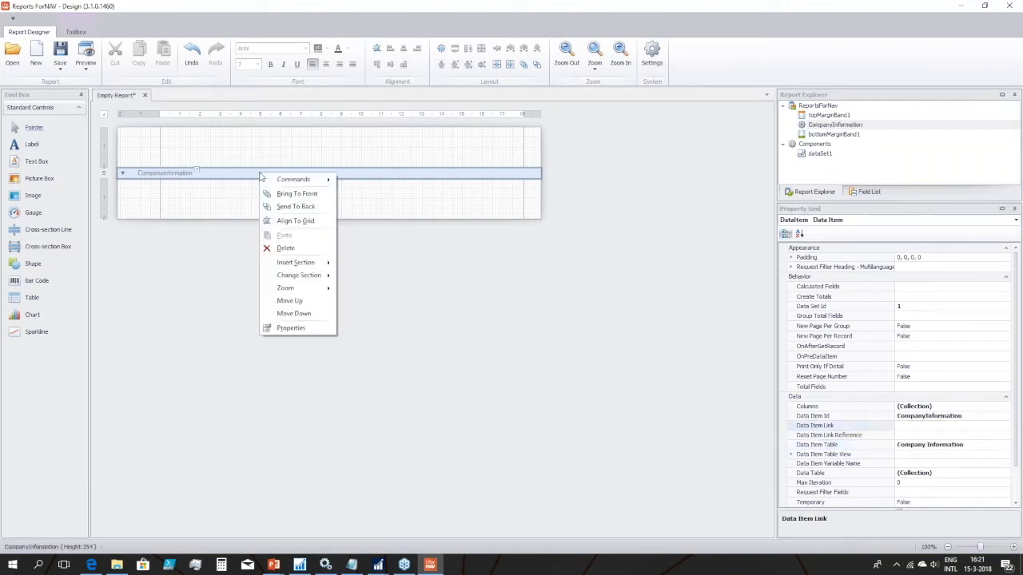
{"action": "mouse_move", "coordinate": [316, 264]}
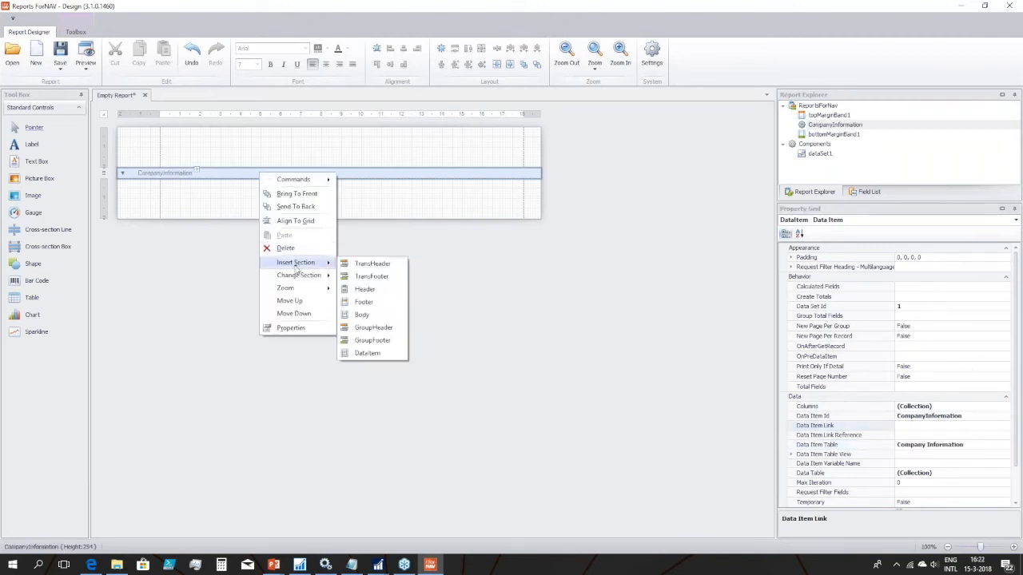
{"action": "left_click", "coordinate": [361, 315]}
Place the CompanyInformation Address field group at the body's upper-left margin, sized about 75 by 6 mm.
{"action": "left_click", "coordinate": [875, 192]}
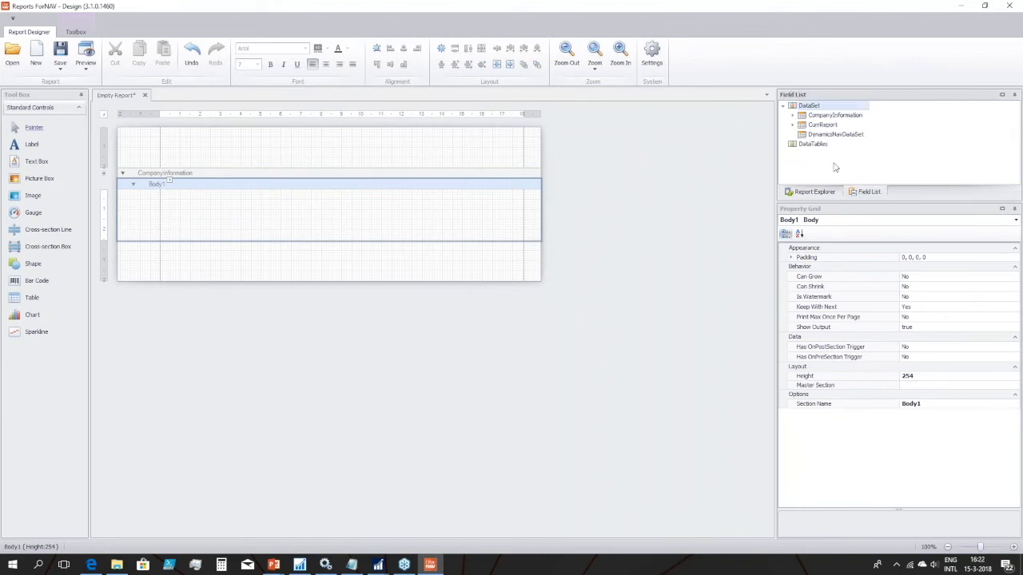
{"action": "left_click", "coordinate": [793, 116]}
{"action": "left_click", "coordinate": [803, 135]}
{"action": "left_click_drag", "start_coordinate": [837, 146], "coordinate": [188, 199]}
{"action": "left_click_drag", "start_coordinate": [257, 211], "coordinate": [313, 217]}
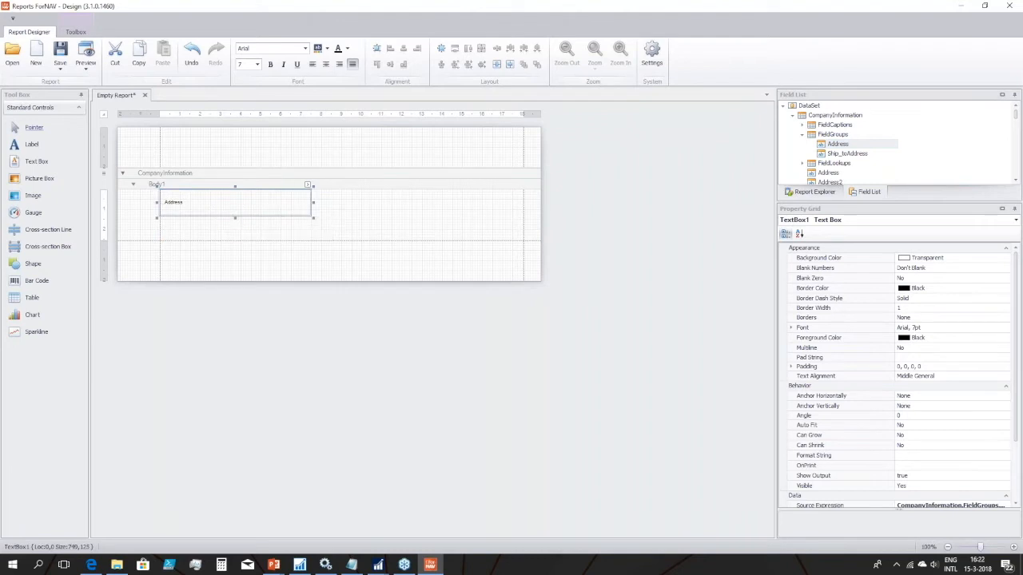
{"action": "left_click_drag", "start_coordinate": [235, 218], "coordinate": [235, 205]}
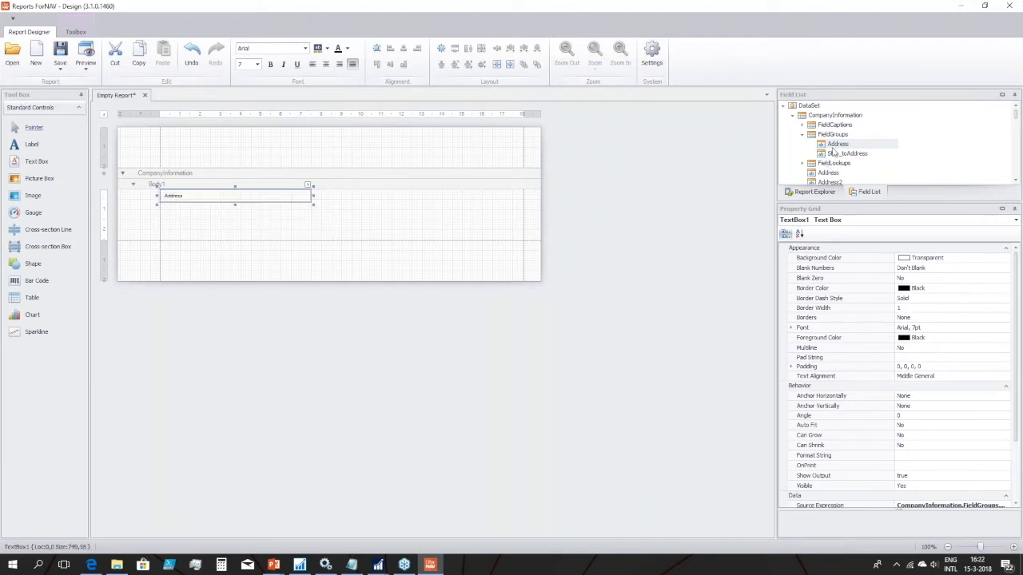
Place the CompanyInformation Picture field against the body section's right margin, about 8 cm wide.
{"action": "left_click", "coordinate": [803, 134]}
{"action": "scroll", "coordinate": [835, 162], "scroll_direction": "down", "scroll_amount": 1}
{"action": "left_click", "coordinate": [834, 155]}
{"action": "key", "text": "p"}
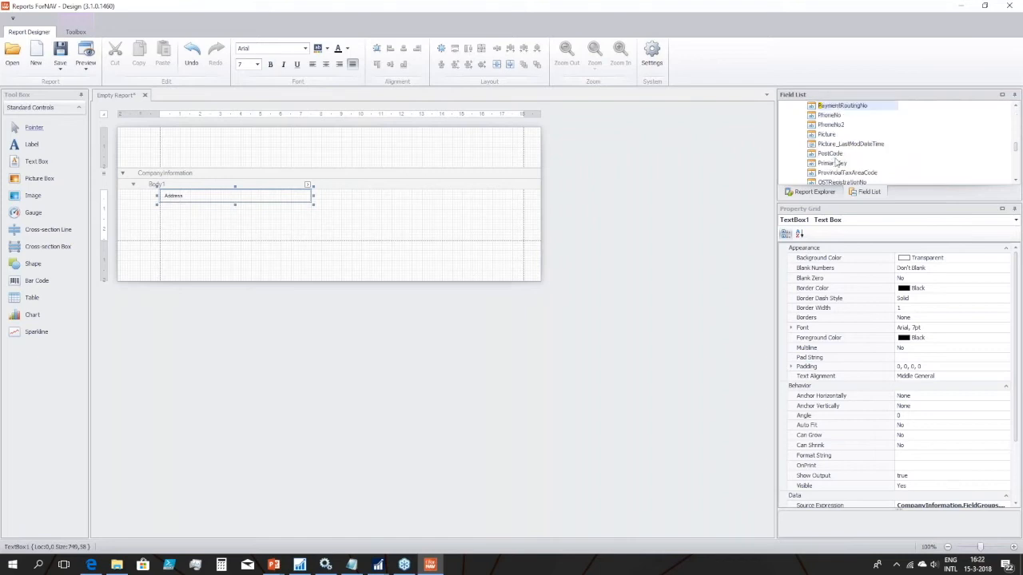
{"action": "left_click_drag", "start_coordinate": [828, 136], "coordinate": [362, 226]}
{"action": "left_click", "coordinate": [494, 240]}
{"action": "left_click", "coordinate": [219, 223]}
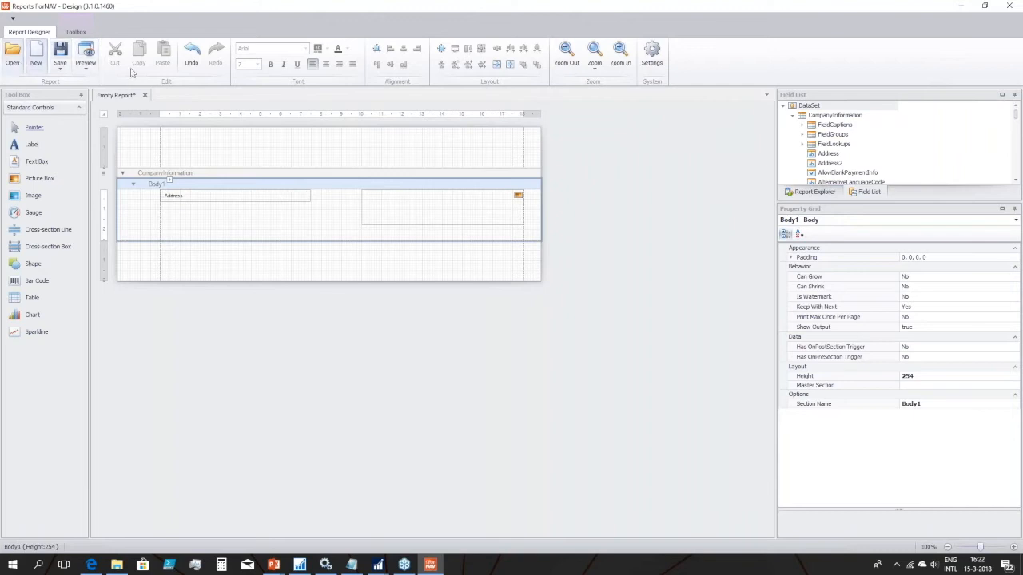
Save the dataset changes to the NAV report object, preview the report, and close the preview.
{"action": "left_click", "coordinate": [87, 53]}
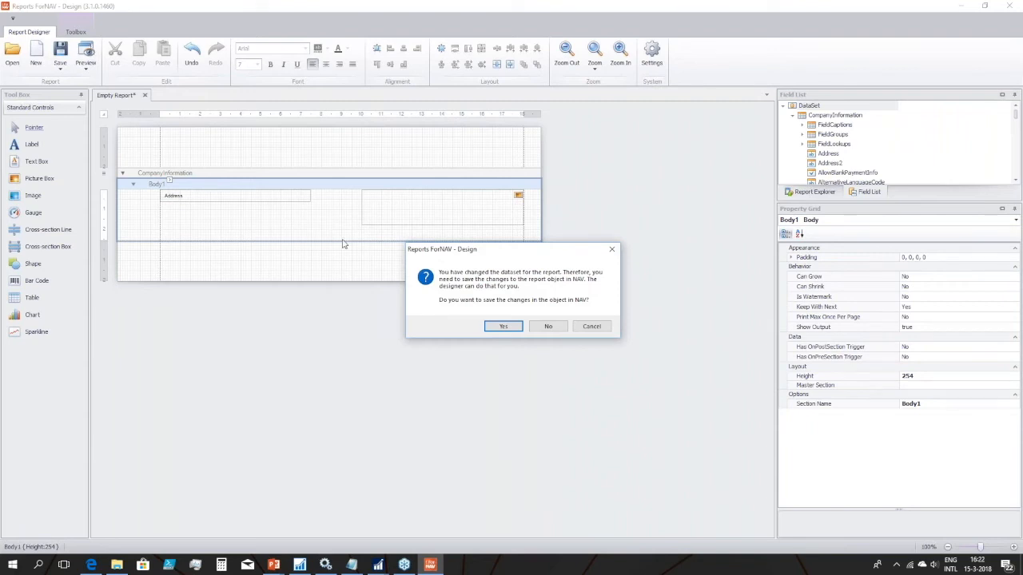
{"action": "left_click", "coordinate": [504, 327]}
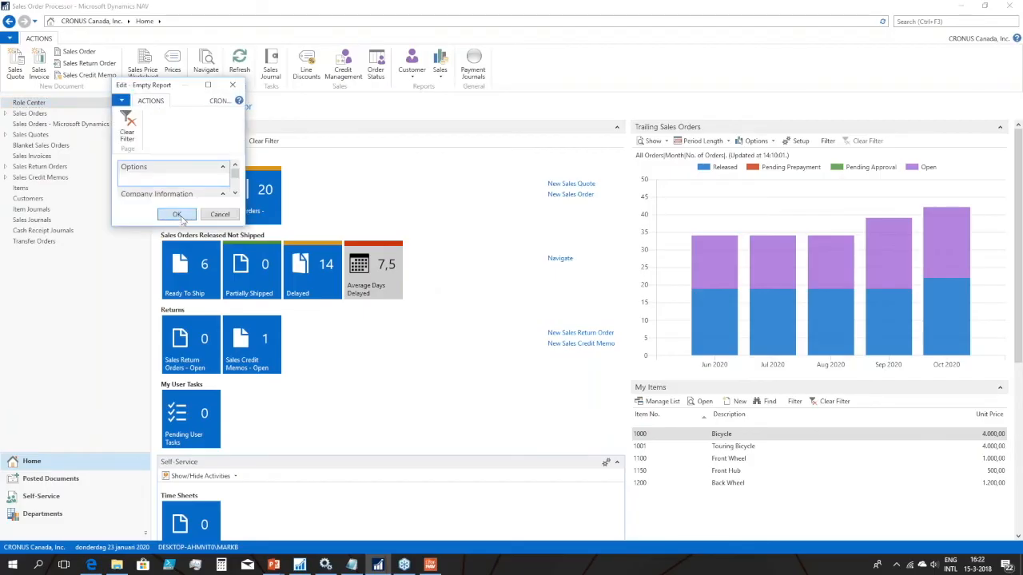
{"action": "left_click", "coordinate": [183, 218]}
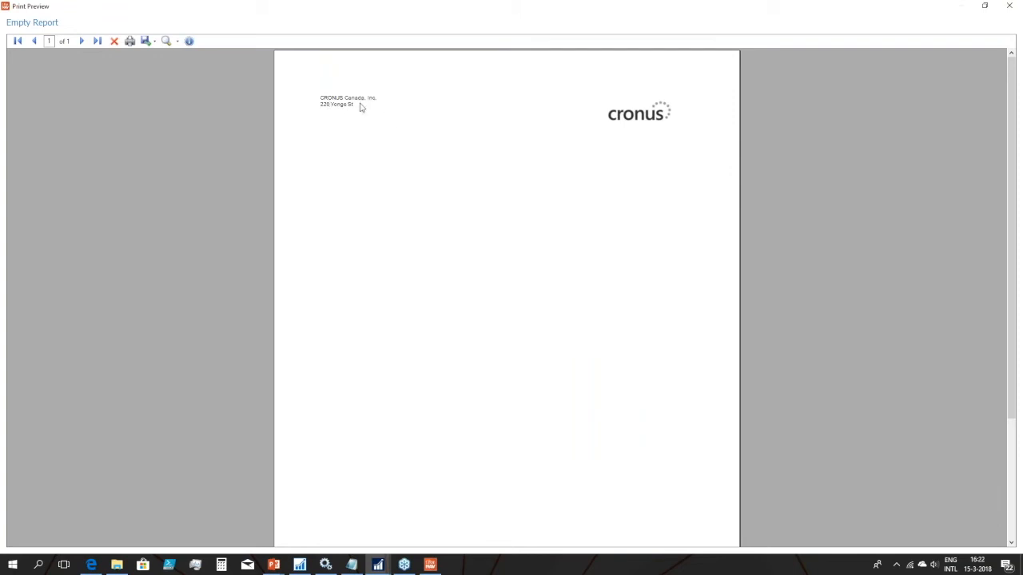
{"action": "left_click", "coordinate": [1011, 5]}
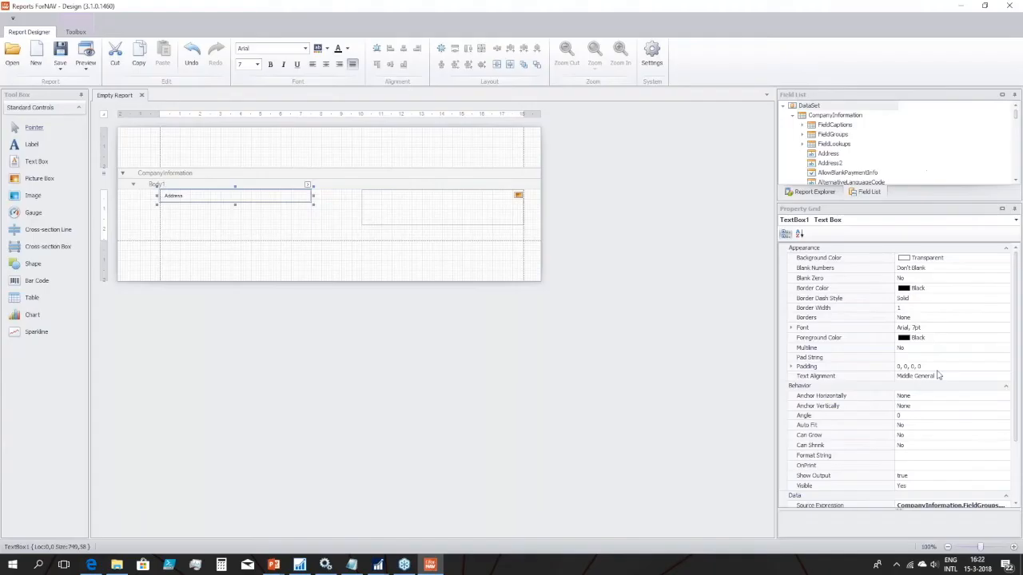
Set Can Grow to Yes for the Address text box and check the result in the preview.
{"action": "left_click", "coordinate": [928, 437]}
{"action": "left_click", "coordinate": [1006, 435]}
{"action": "left_click", "coordinate": [943, 452]}
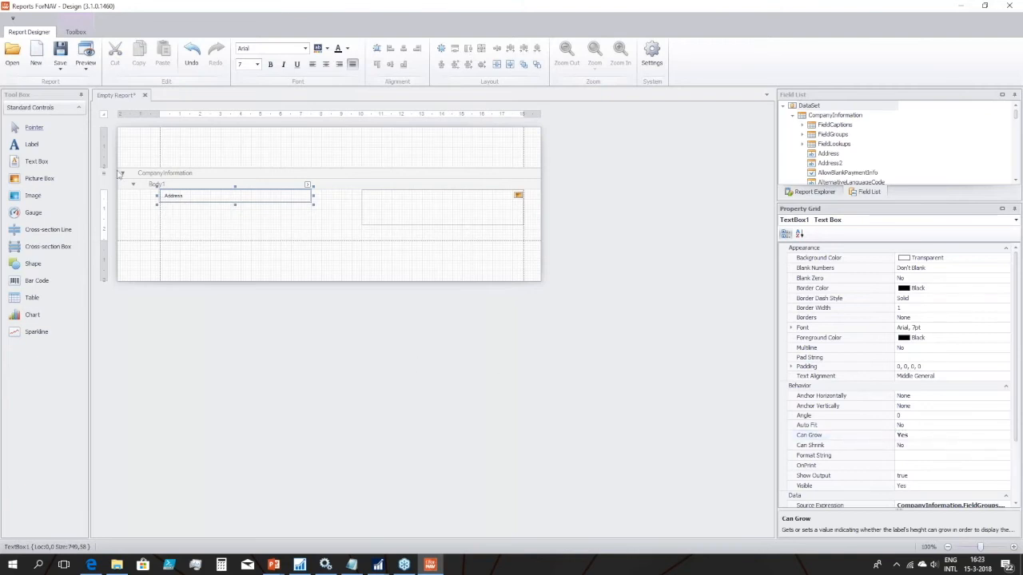
{"action": "left_click", "coordinate": [84, 48]}
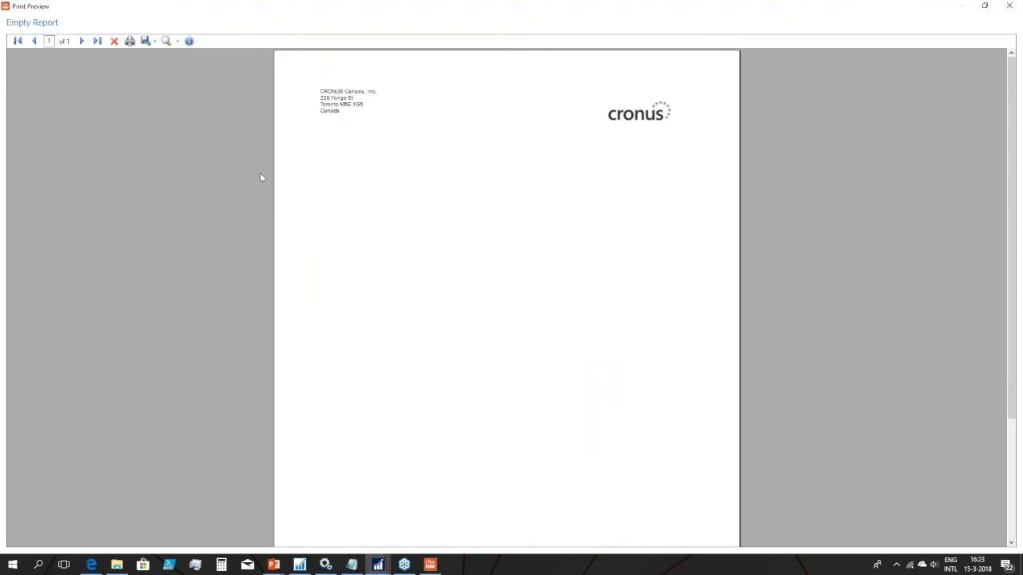
{"action": "key", "text": "Escape"}
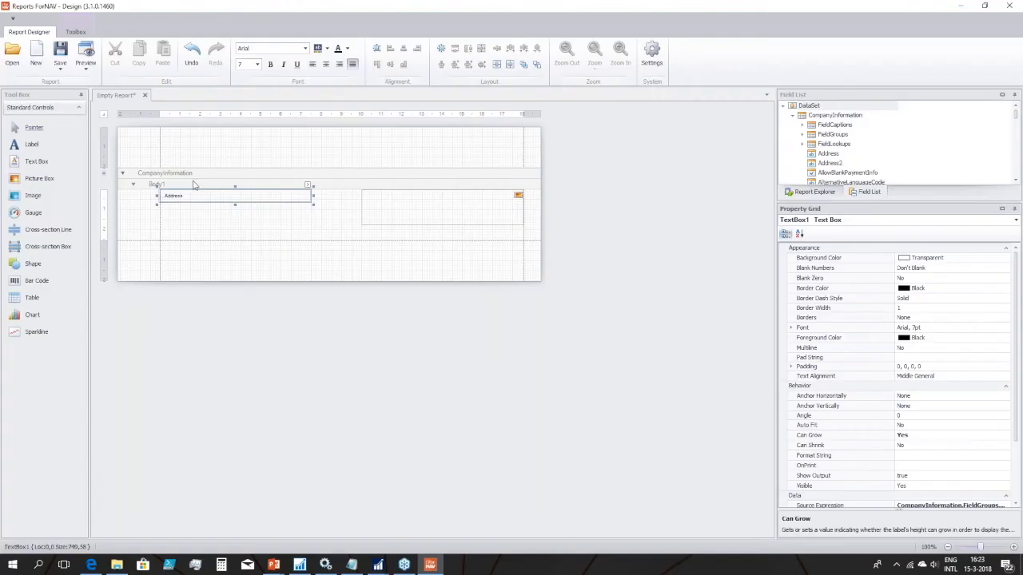
Move the Address text box down to the lower edge of the body section and preview the report.
{"action": "left_click_drag", "start_coordinate": [192, 198], "coordinate": [197, 242]}
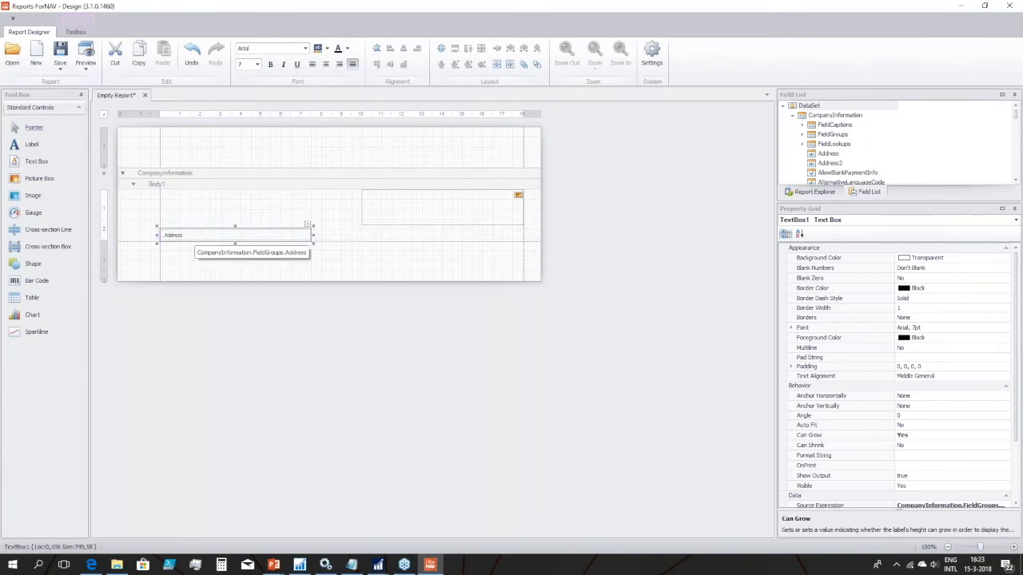
{"action": "left_click", "coordinate": [85, 56]}
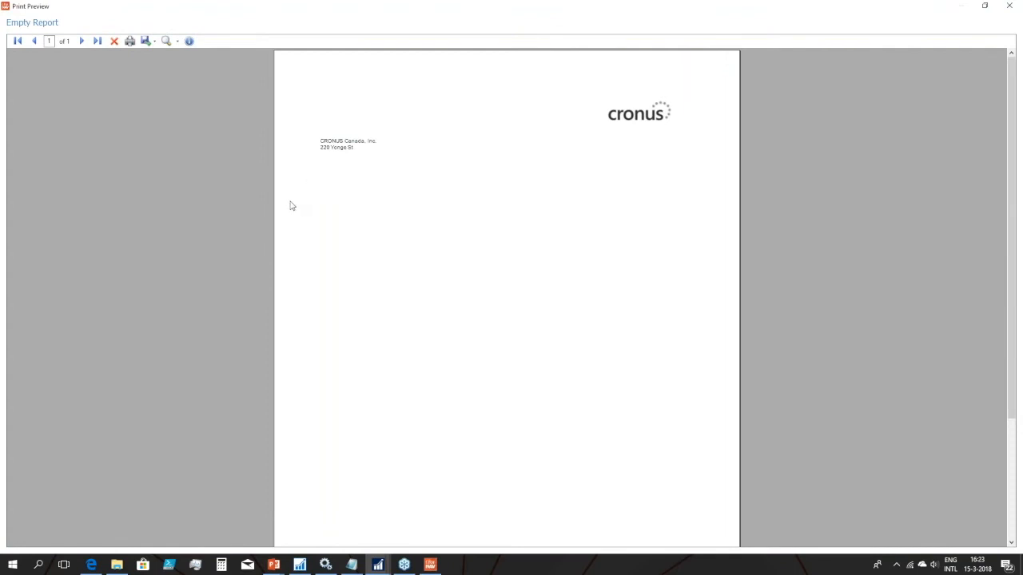
{"action": "key", "text": "Escape"}
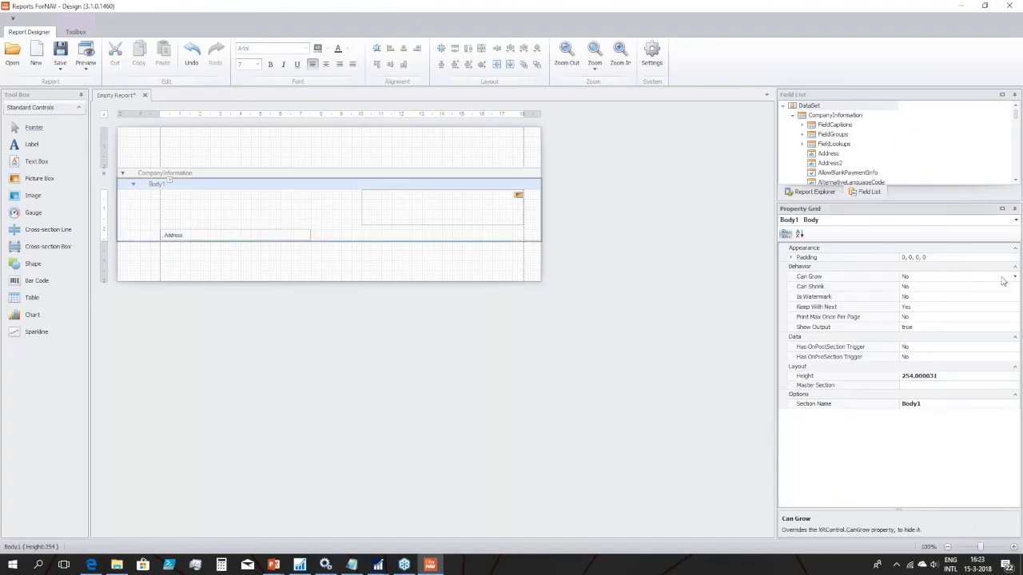
Set Can Grow to Yes for the body section and preview the report again.
{"action": "left_click", "coordinate": [1015, 277]}
{"action": "left_click", "coordinate": [919, 286]}
{"action": "left_click", "coordinate": [652, 281]}
{"action": "left_click", "coordinate": [86, 54]}
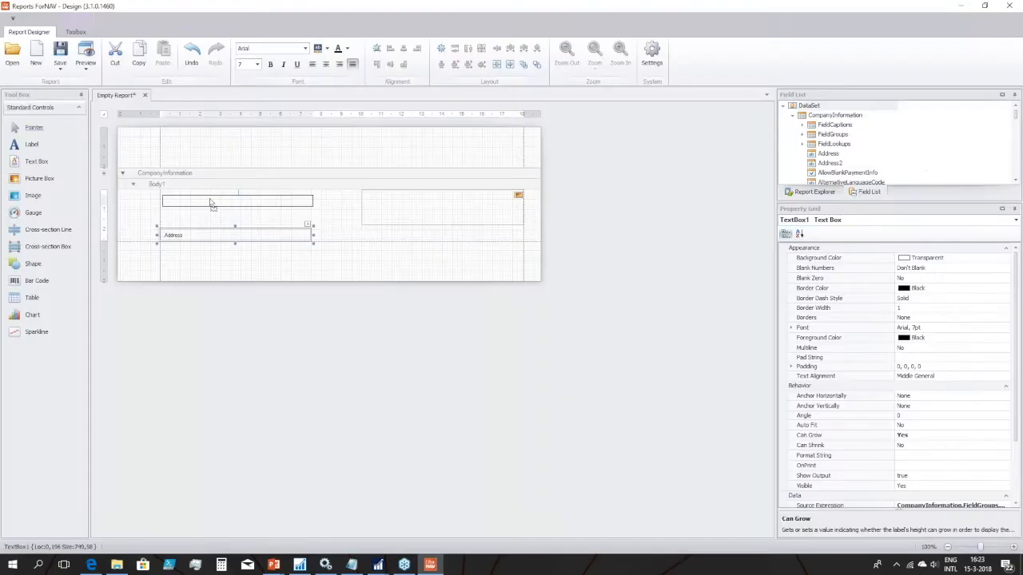
Move the Address text box back to the top of the body and reset the body section's Can Grow.
{"action": "left_click_drag", "start_coordinate": [180, 233], "coordinate": [191, 197]}
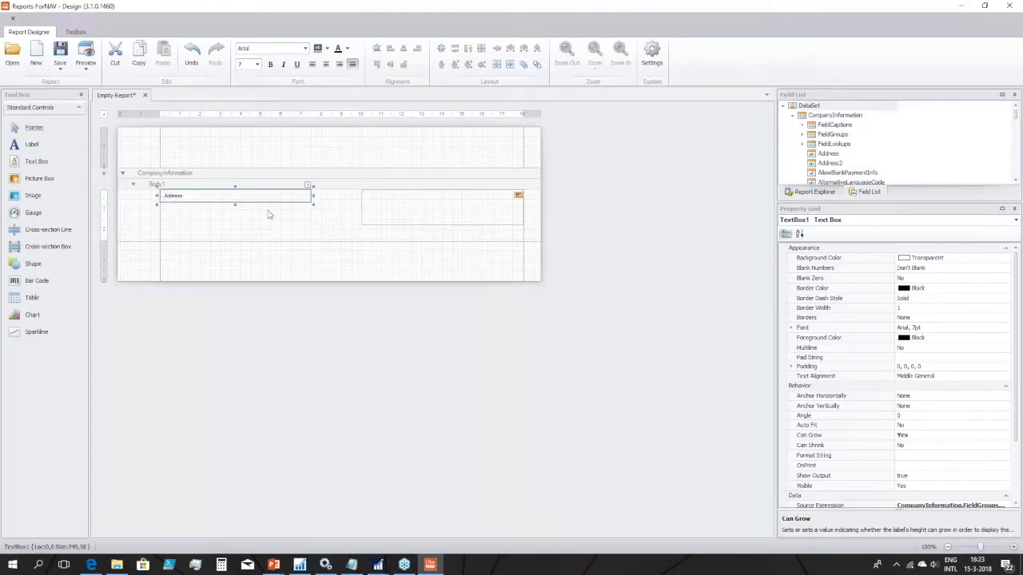
{"action": "left_click", "coordinate": [269, 214]}
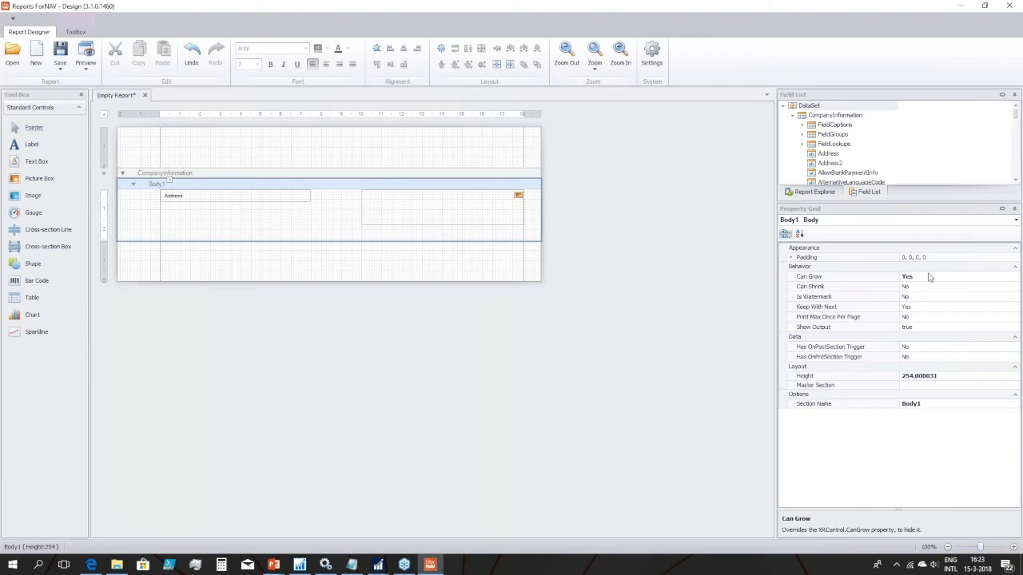
{"action": "right_click", "coordinate": [841, 278]}
{"action": "left_click", "coordinate": [865, 285]}
Enlarge the Address text box to about 91 by 18.5 mm.
{"action": "left_click", "coordinate": [268, 197]}
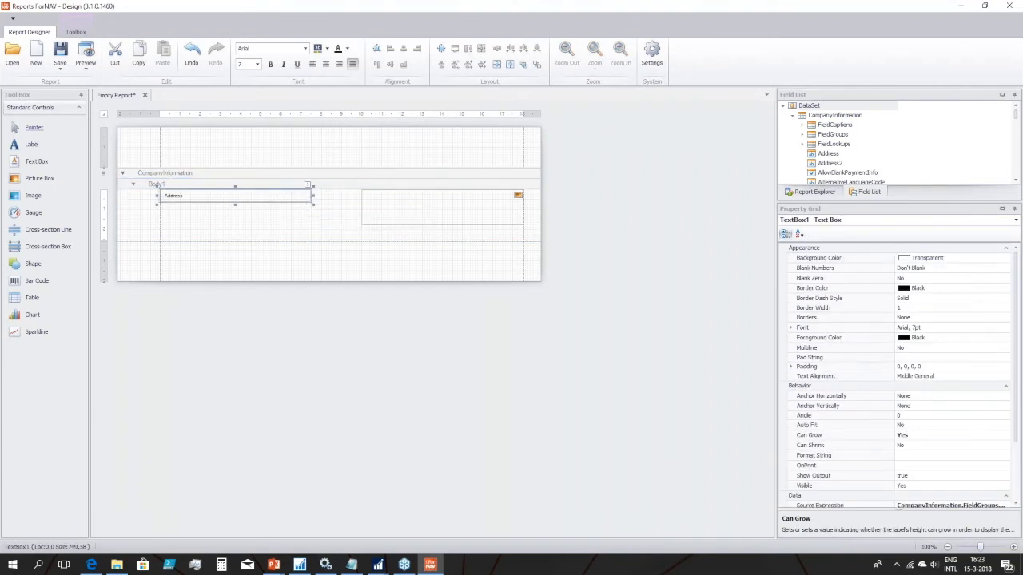
{"action": "left_click", "coordinate": [316, 209]}
{"action": "left_click", "coordinate": [307, 198]}
{"action": "left_click_drag", "start_coordinate": [310, 201], "coordinate": [345, 230]}
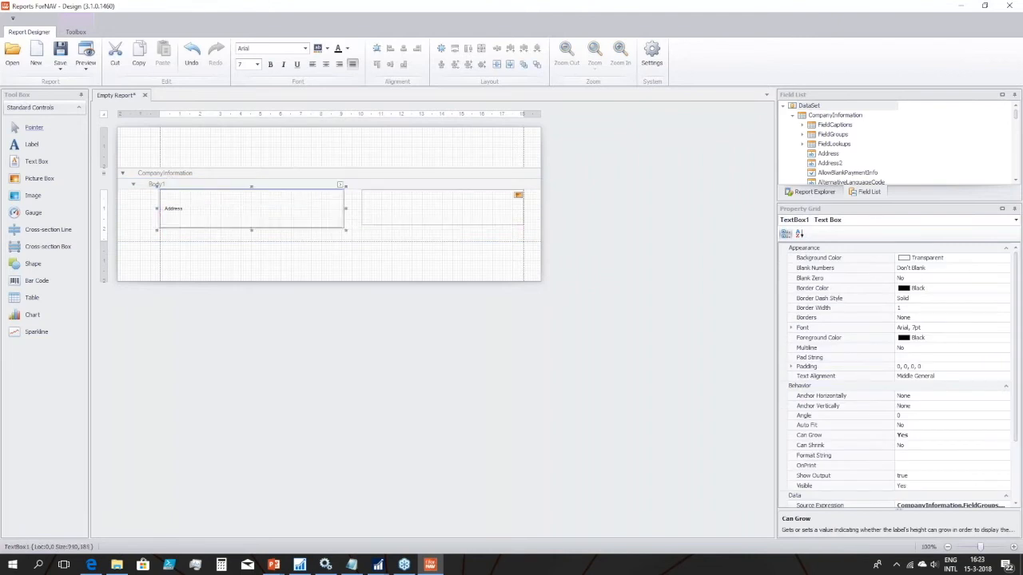
Preview the report, then switch to Dynamics NAV and find and open the Countries/Regions list.
{"action": "left_click", "coordinate": [86, 58]}
{"action": "mouse_move", "coordinate": [307, 569]}
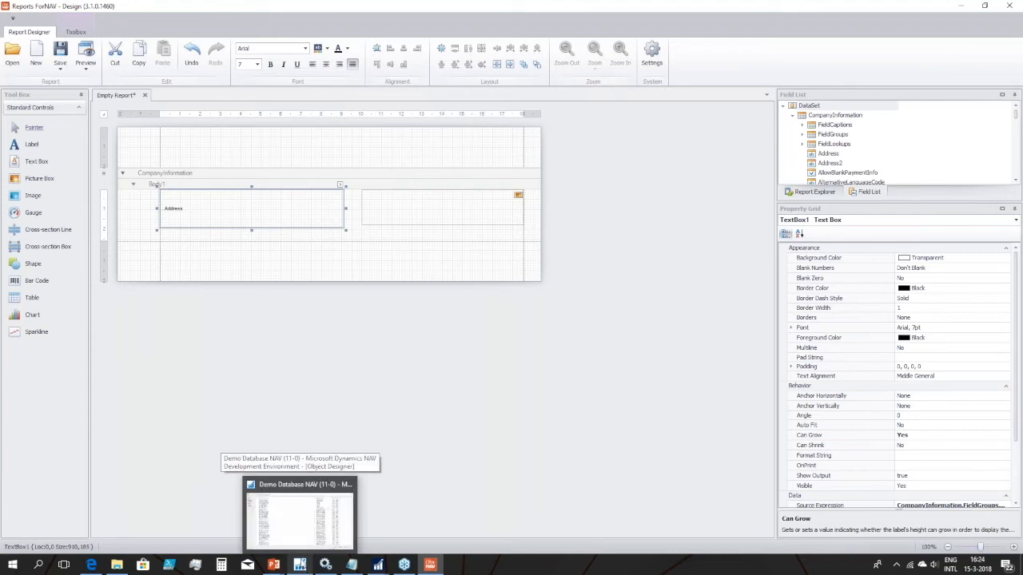
{"action": "mouse_move", "coordinate": [377, 567]}
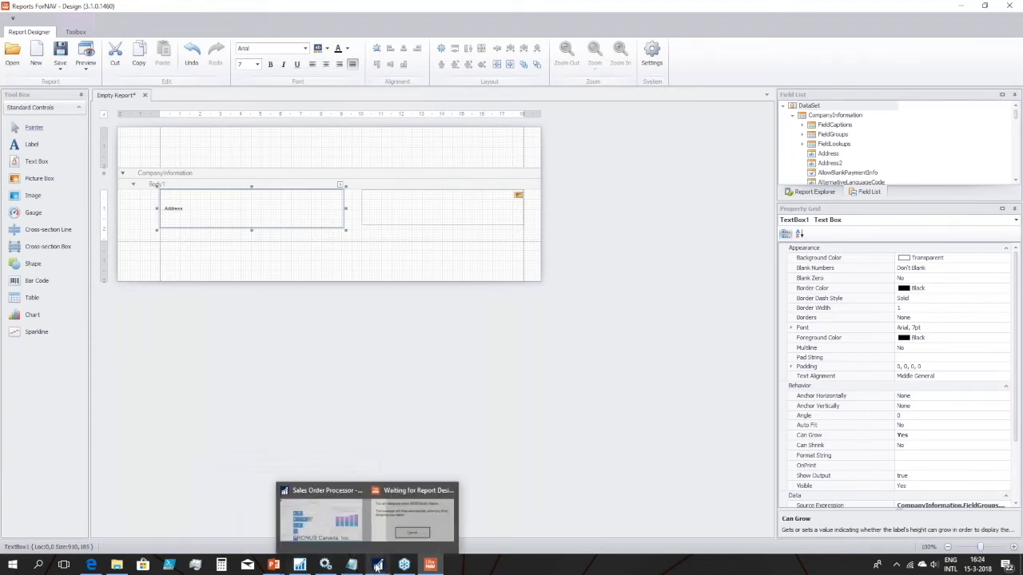
{"action": "left_click", "coordinate": [339, 529]}
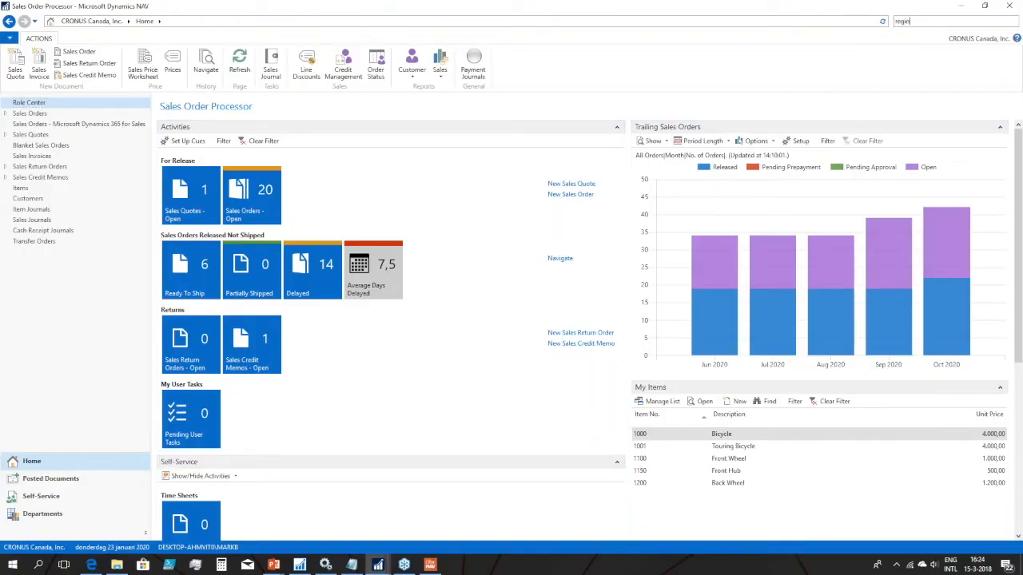
{"action": "left_click", "coordinate": [811, 47]}
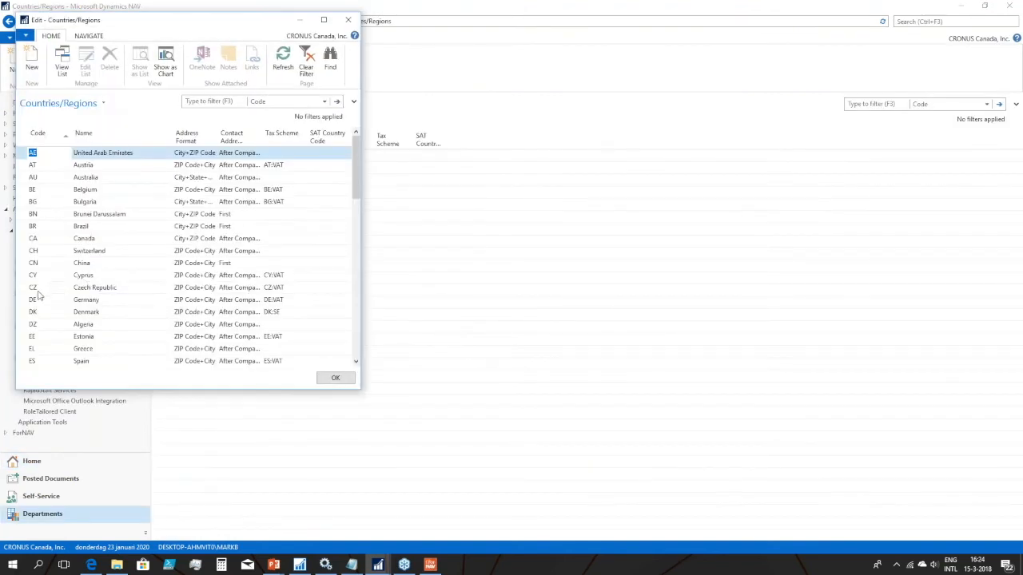
Set Canada's address format to ZIP Code+City in the Countries/Regions list and return to the report designer.
{"action": "left_click", "coordinate": [90, 266]}
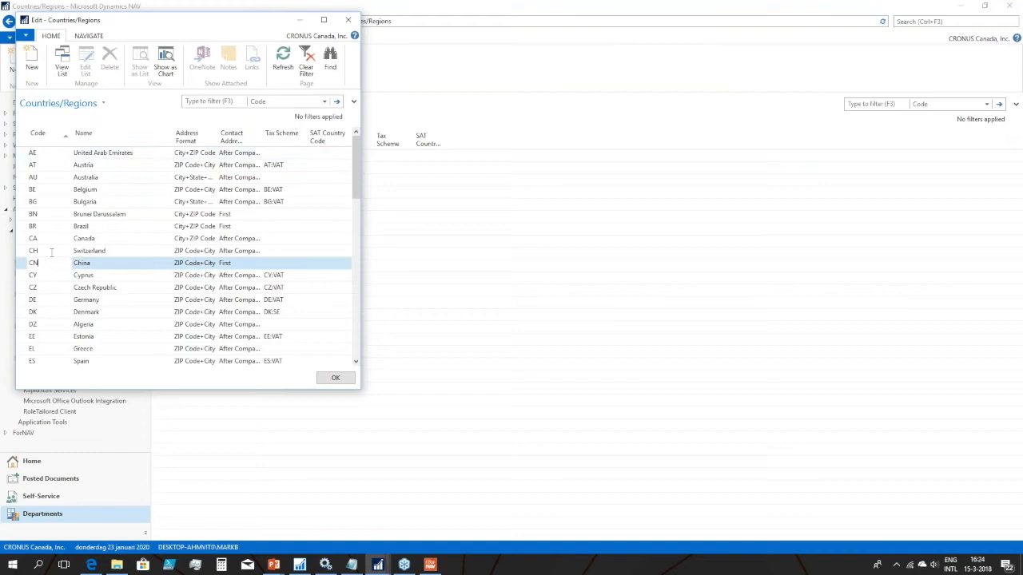
{"action": "left_click", "coordinate": [204, 239]}
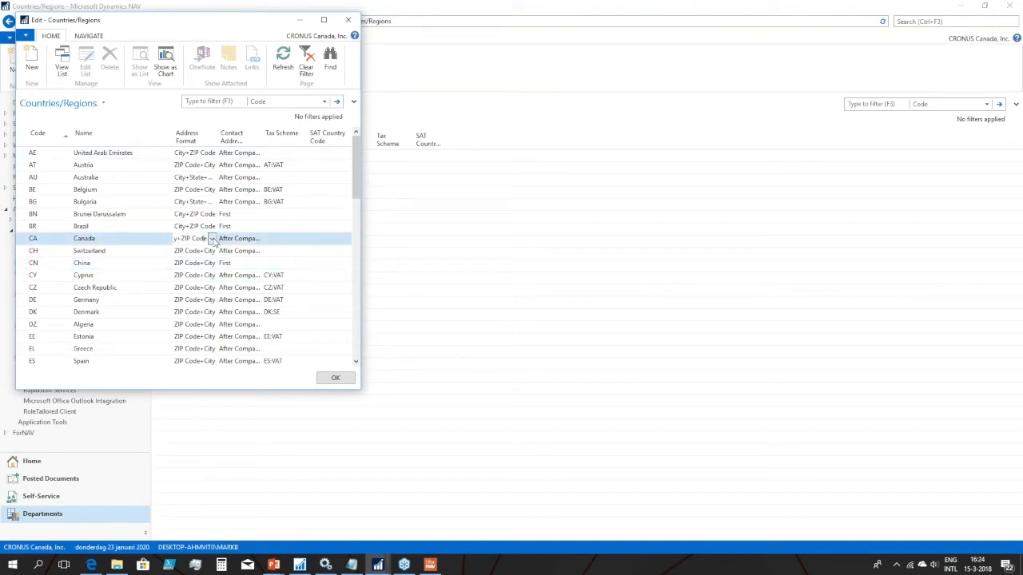
{"action": "left_click", "coordinate": [213, 238]}
{"action": "left_click", "coordinate": [194, 252]}
{"action": "left_click", "coordinate": [336, 379]}
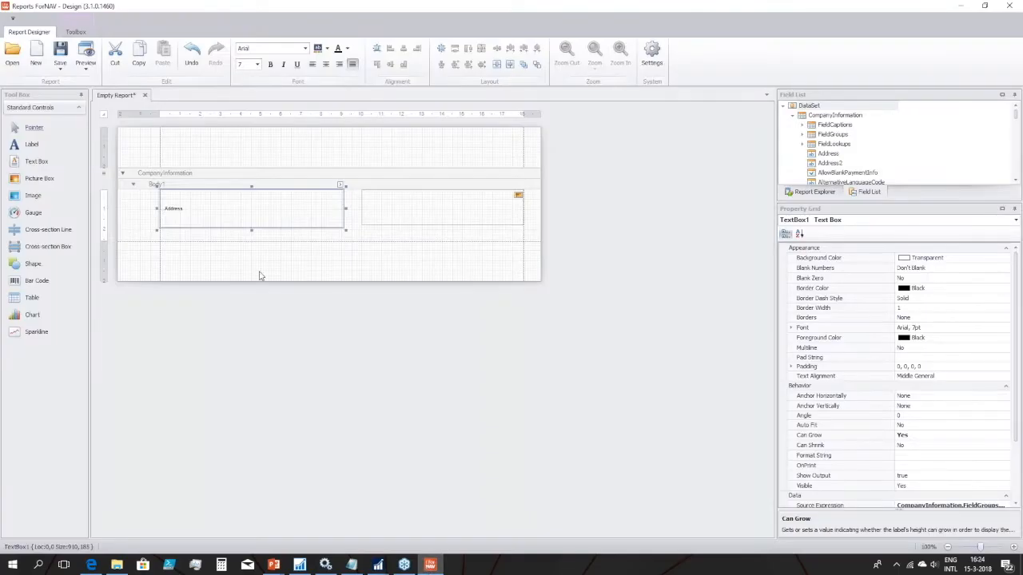
Preview Empty Report again, then close the designer and save the changes.
{"action": "left_click", "coordinate": [87, 51]}
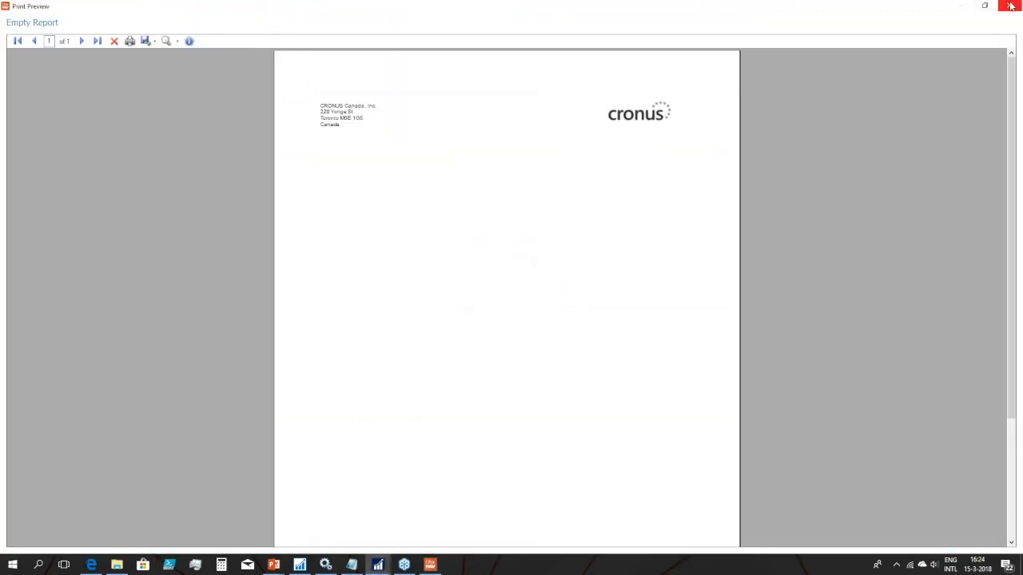
{"action": "left_click", "coordinate": [1012, 7]}
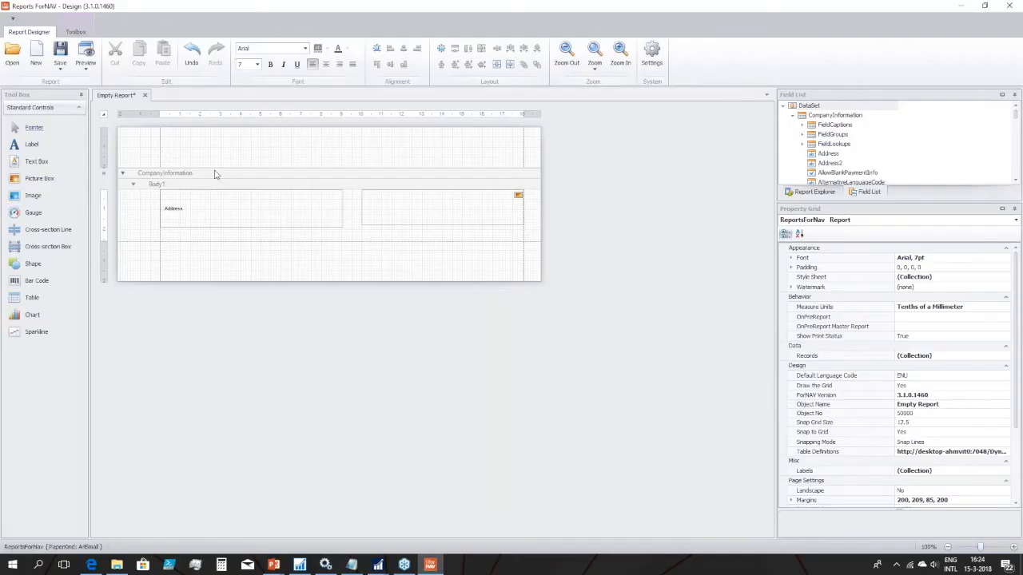
{"action": "left_click", "coordinate": [1008, 6]}
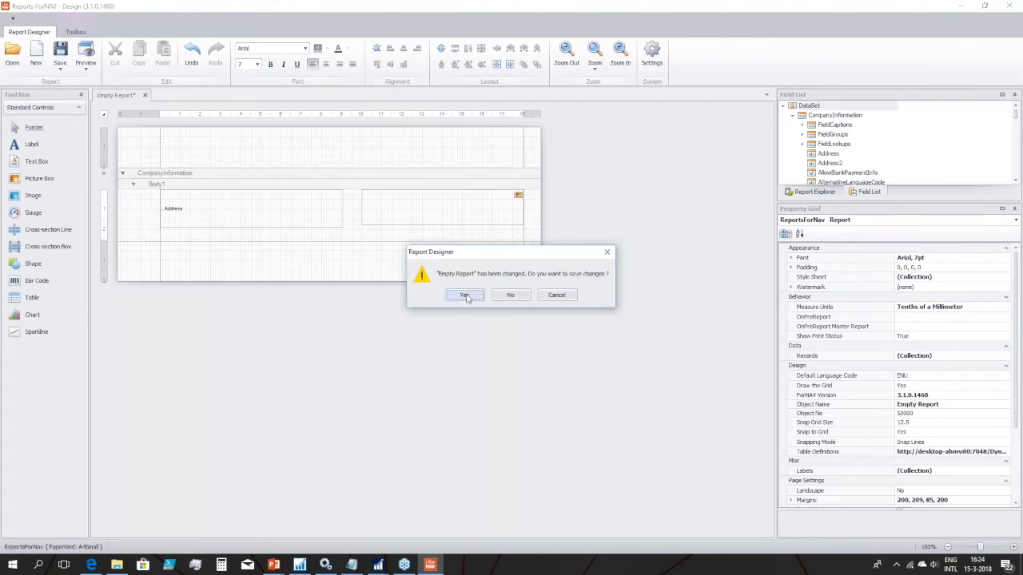
{"action": "left_click", "coordinate": [467, 297]}
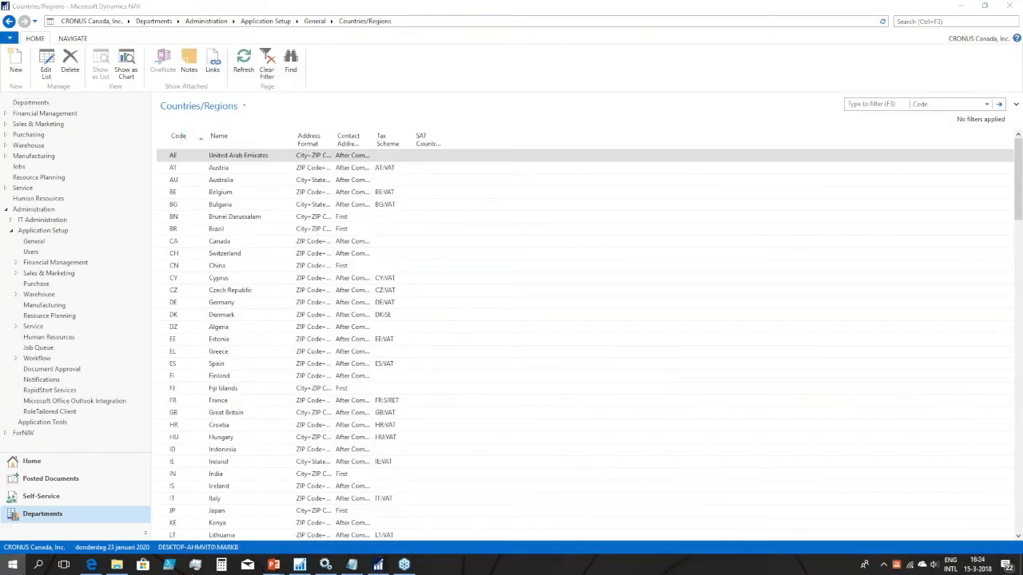
Restart the Microsoft Dynamics NAV Server [DynamicsNAV110] service and dismiss the stopped-session message in the NAV client.
{"action": "key", "text": "super"}
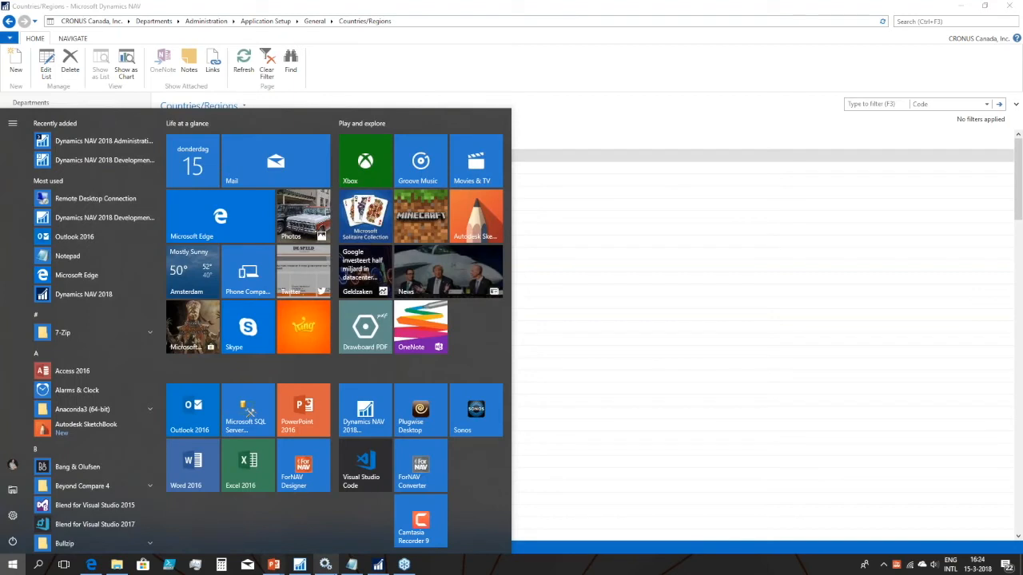
{"action": "left_click", "coordinate": [325, 565]}
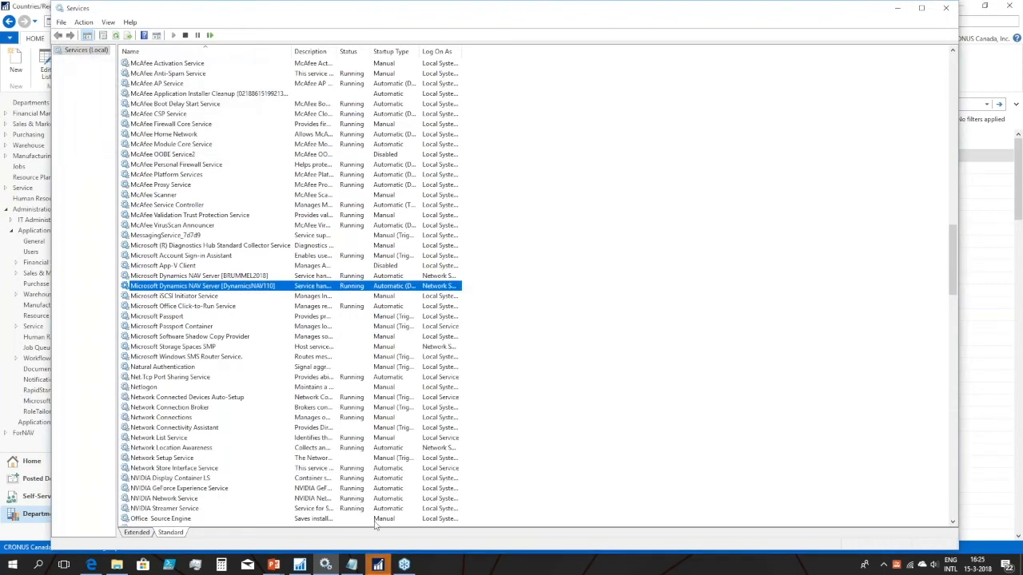
{"action": "left_click", "coordinate": [378, 565]}
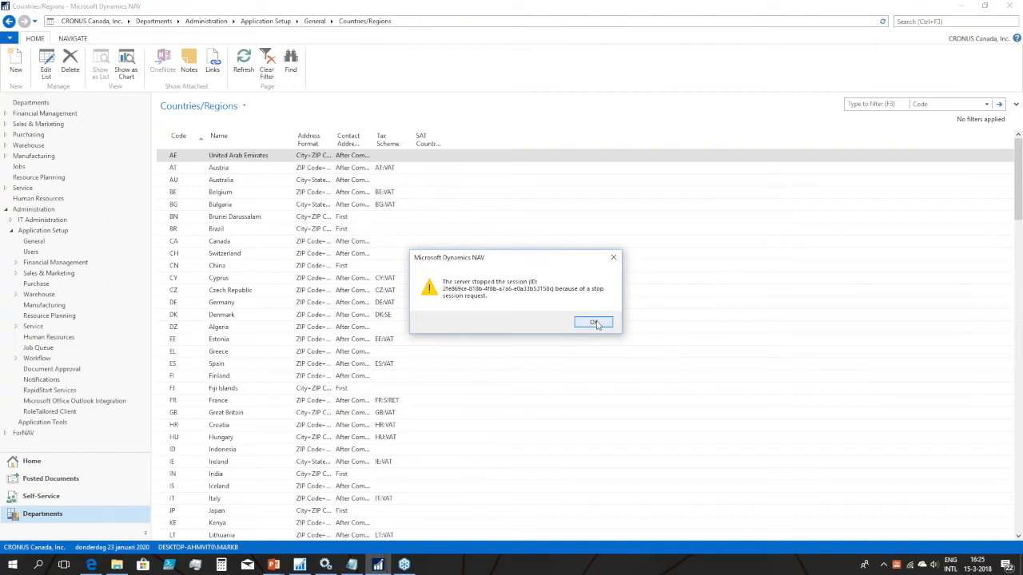
{"action": "left_click", "coordinate": [594, 323]}
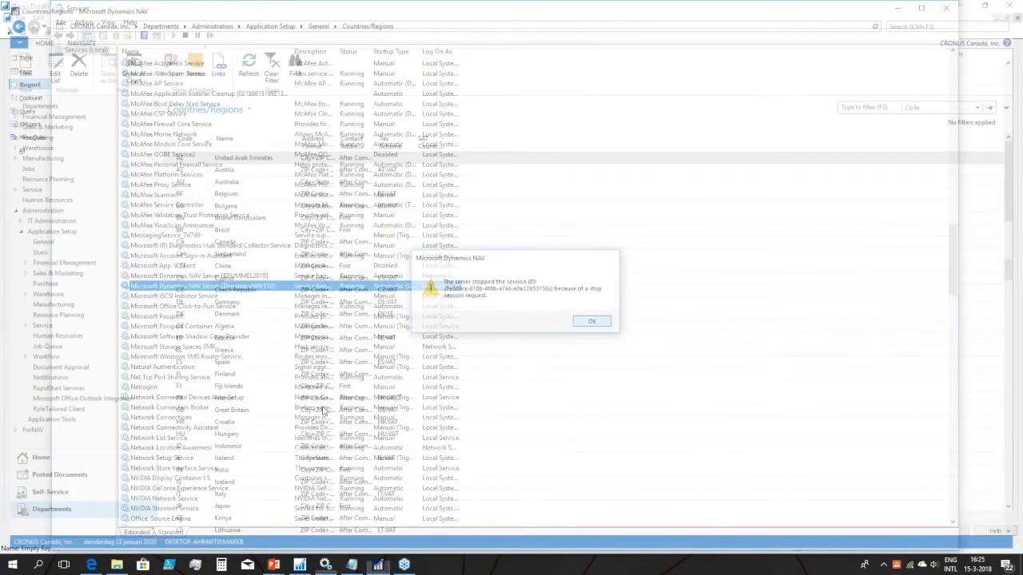
Run Empty Report from the NAV Development Environment to preview the company address formatting after the service restart.
{"action": "key", "text": "super"}
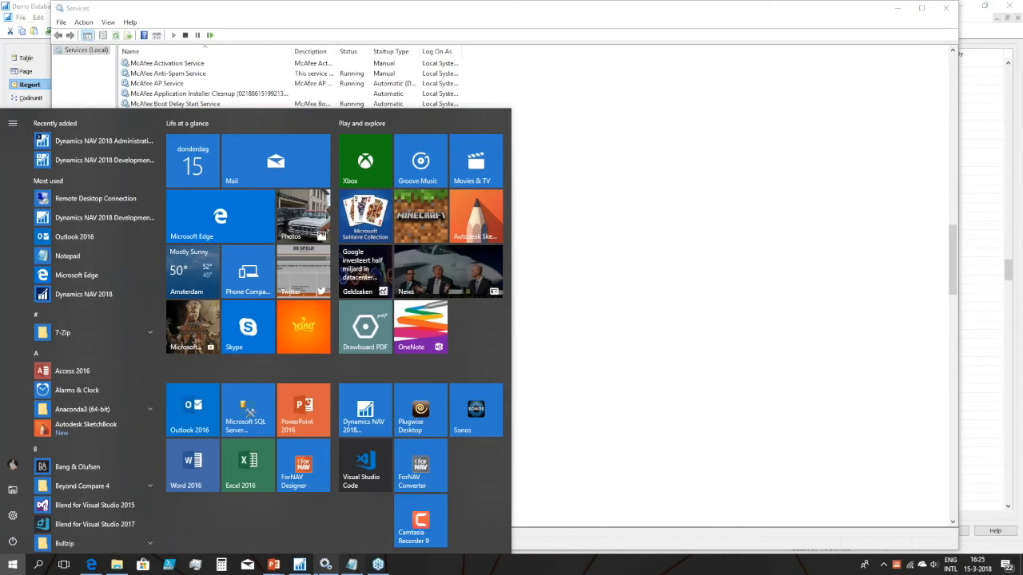
{"action": "left_click", "coordinate": [35, 83]}
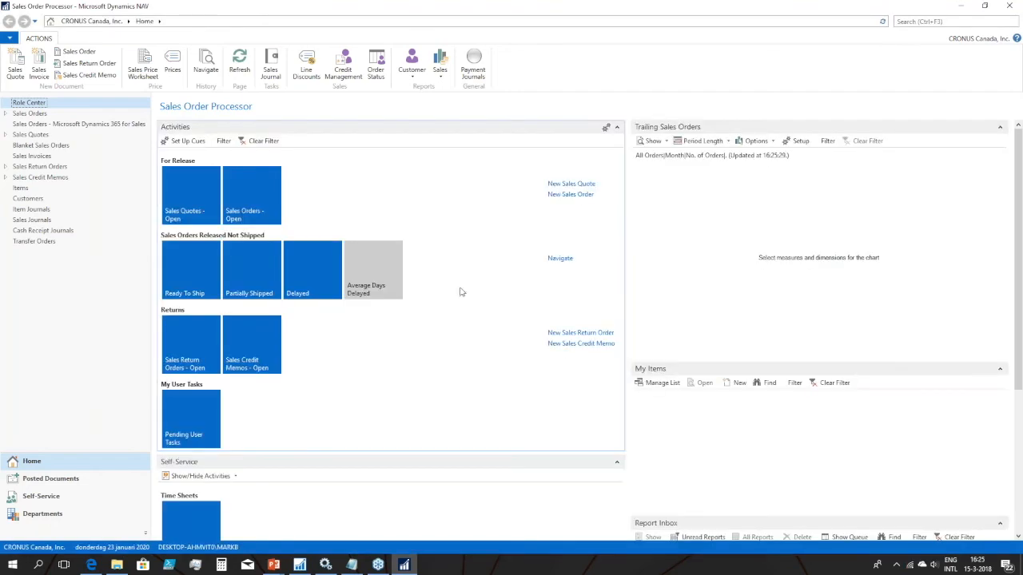
{"action": "left_click", "coordinate": [176, 214]}
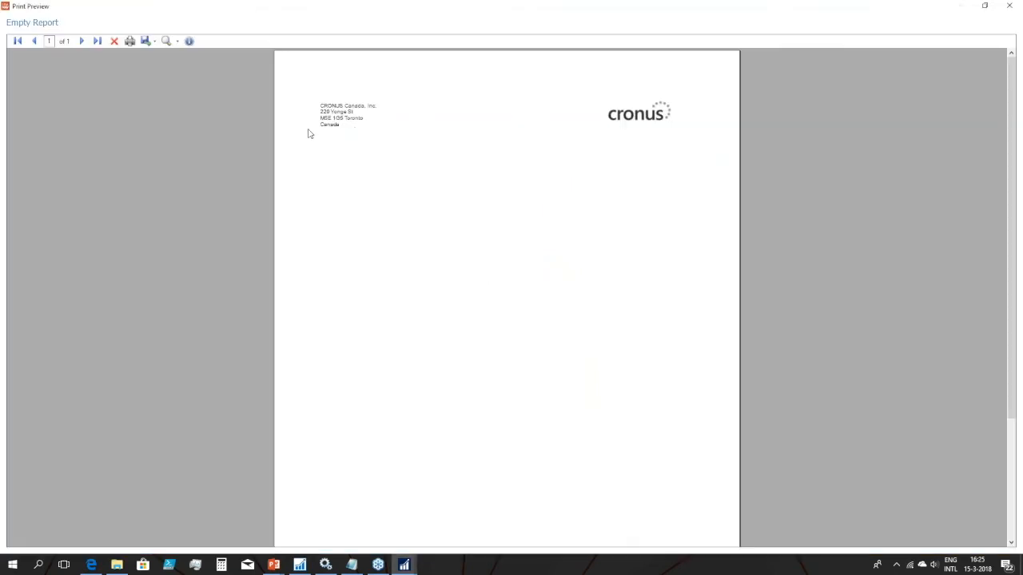
Close the print preview and switch to the running PowerPoint slide show.
{"action": "left_click", "coordinate": [1015, 5]}
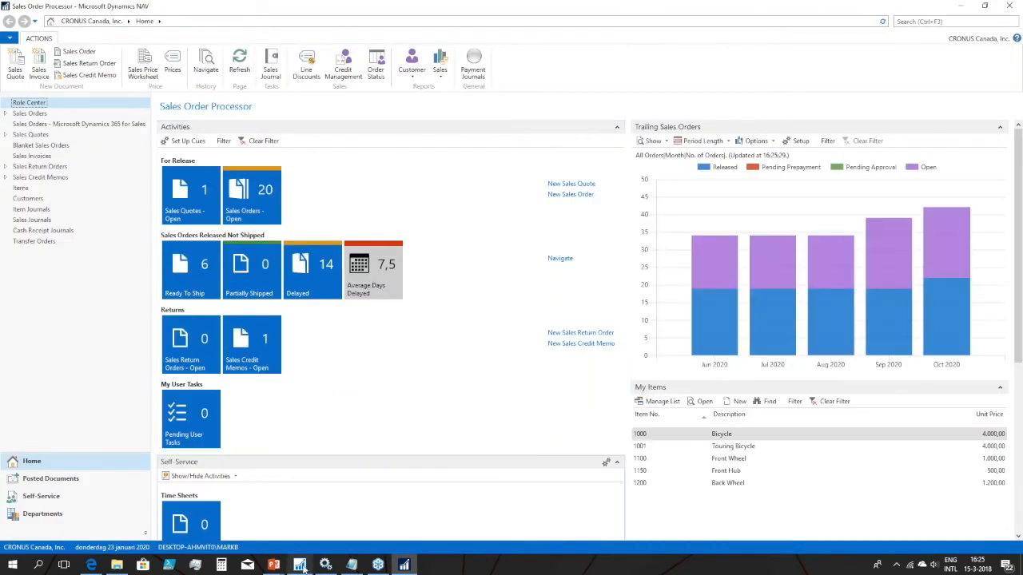
{"action": "mouse_move", "coordinate": [273, 565]}
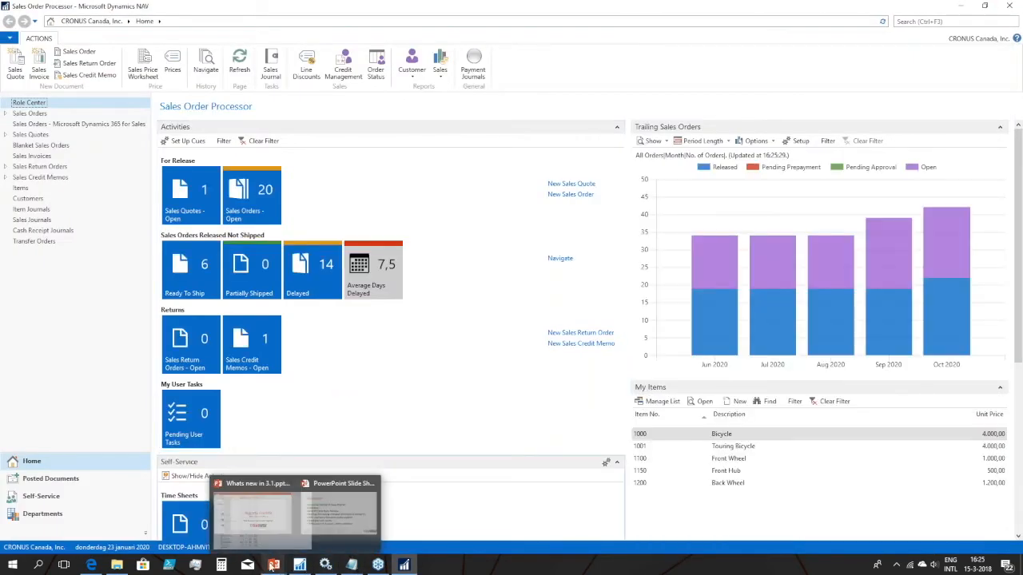
{"action": "left_click", "coordinate": [320, 525]}
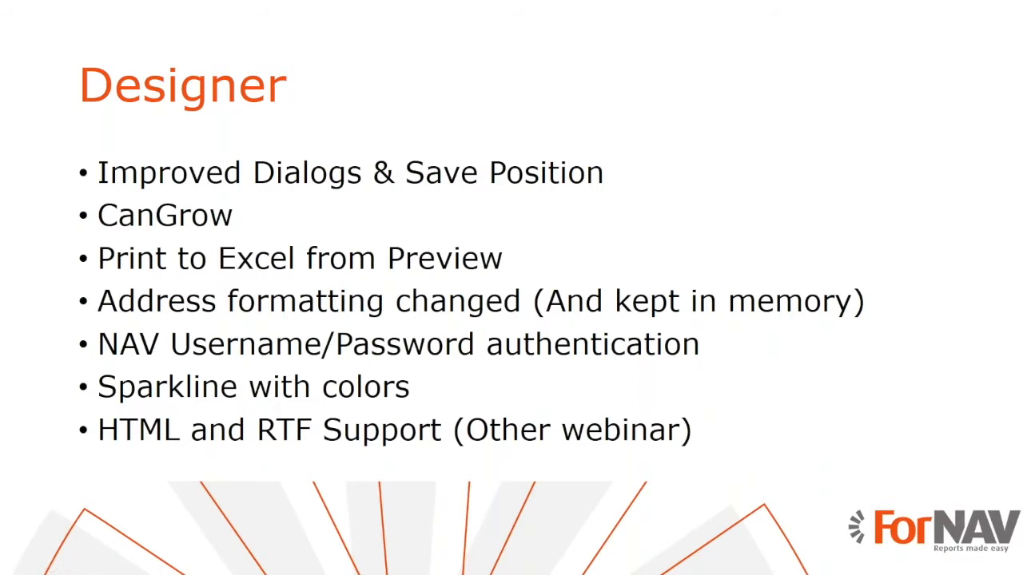
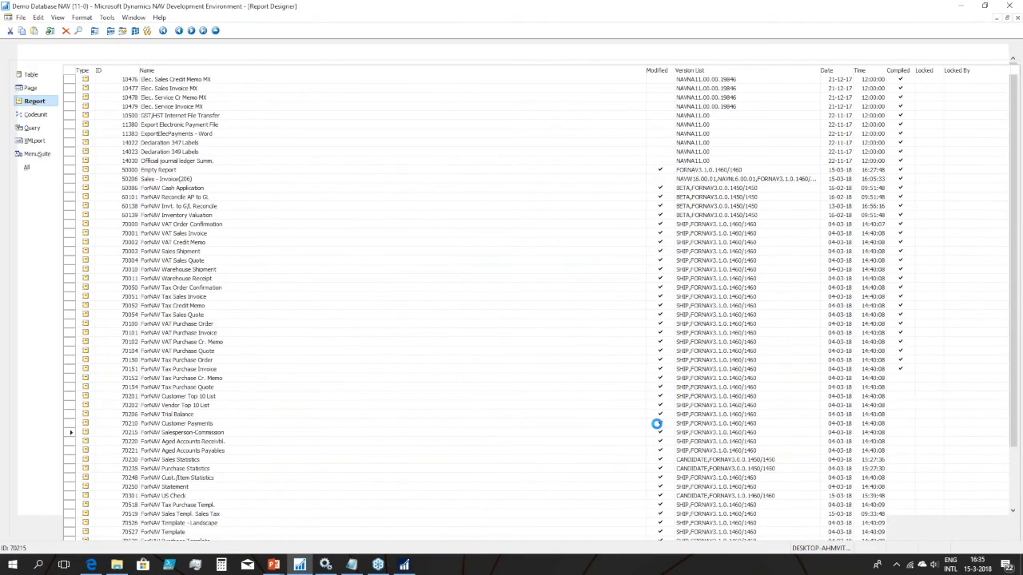
Open the ForNAV Salesperson-Commission report layout in the designer and dismiss the C/SIDE notice.
{"action": "left_click", "coordinate": [114, 243]}
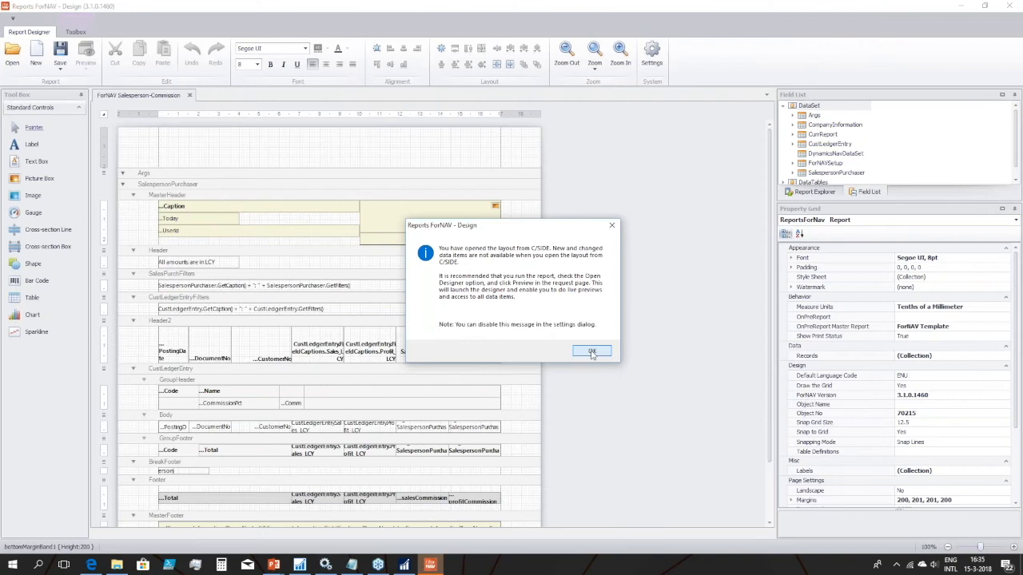
{"action": "left_click", "coordinate": [593, 350]}
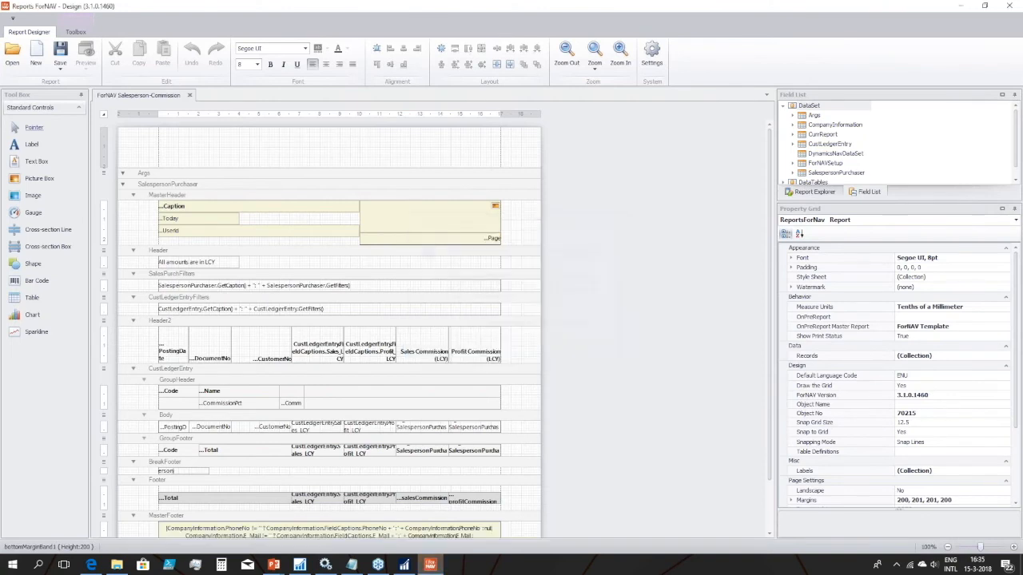
Examine the multilanguage captions of the header label "All amounts are in LCY" without changing them, then close the designer.
{"action": "left_click", "coordinate": [206, 264]}
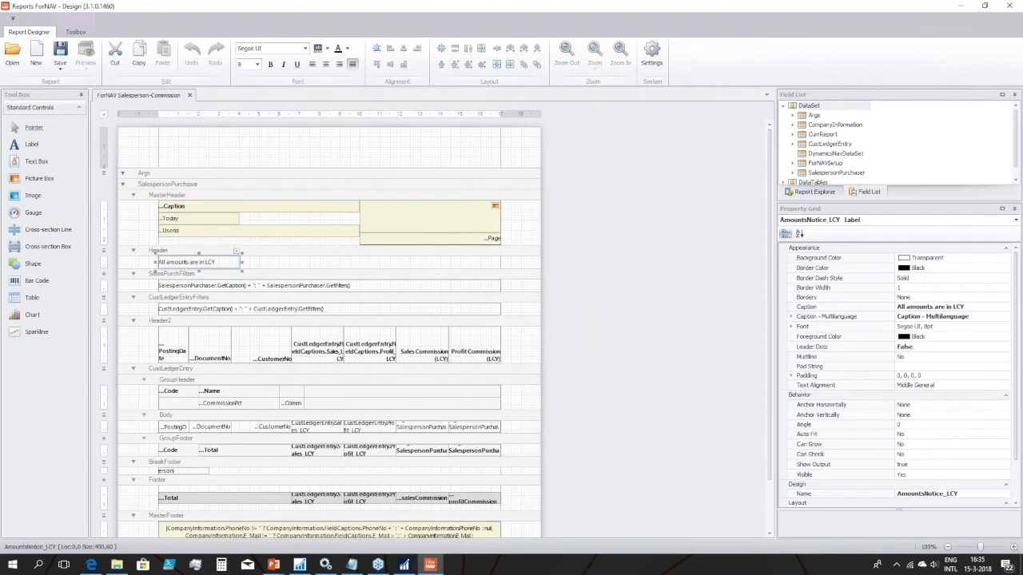
{"action": "left_click", "coordinate": [236, 252]}
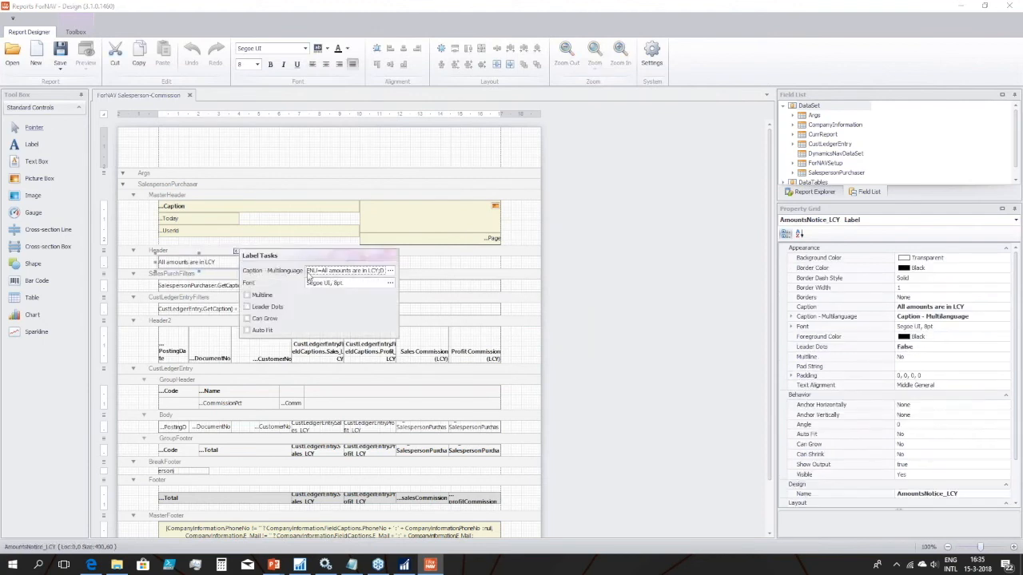
{"action": "left_click", "coordinate": [391, 271]}
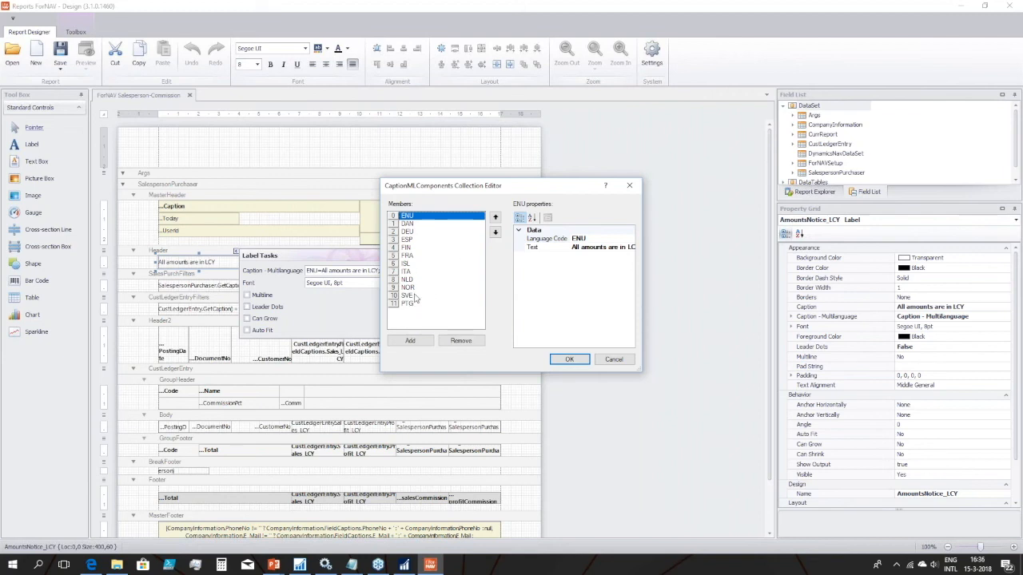
{"action": "key", "text": "Escape"}
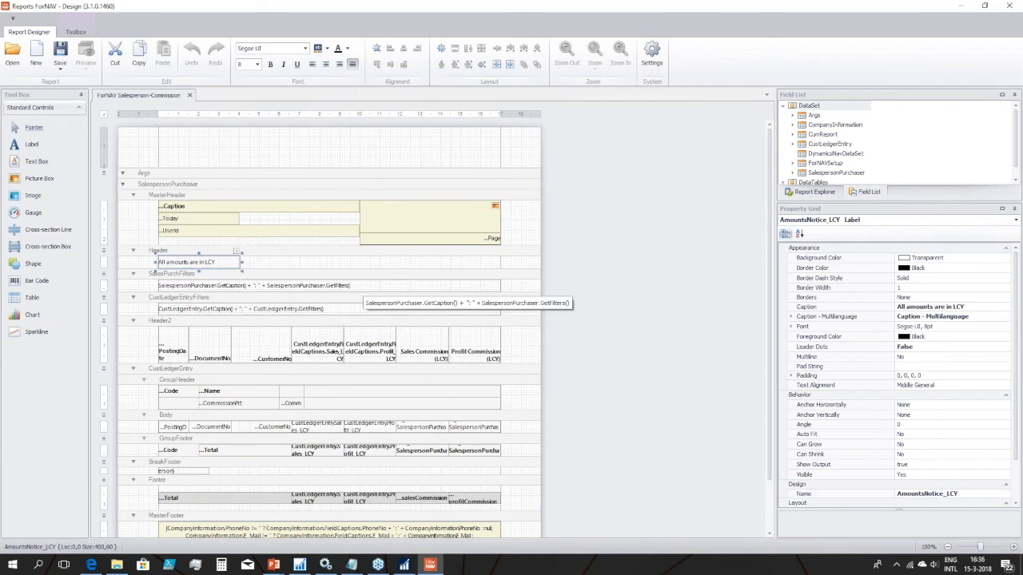
{"action": "left_click", "coordinate": [587, 262]}
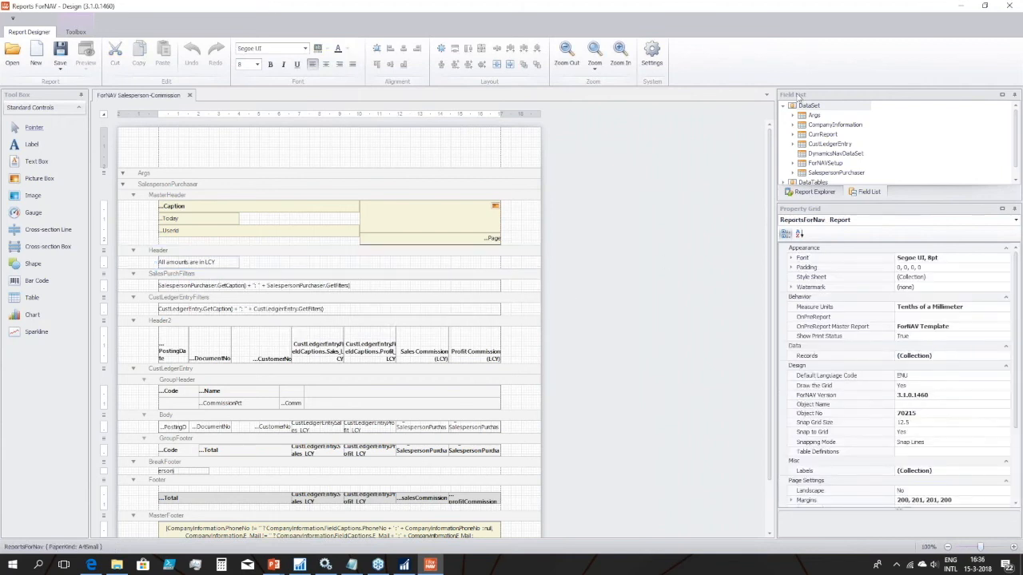
{"action": "left_click", "coordinate": [1011, 5]}
{"action": "left_click", "coordinate": [1011, 6]}
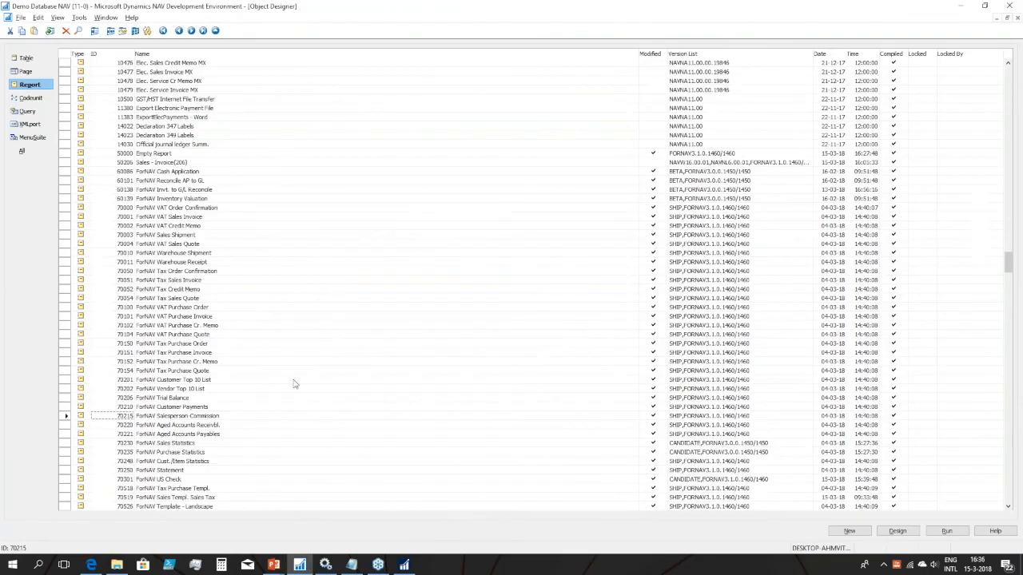
Switch to the Dynamics NAV client and open the sales template for design from ForNAV Setup.
{"action": "left_click", "coordinate": [404, 565]}
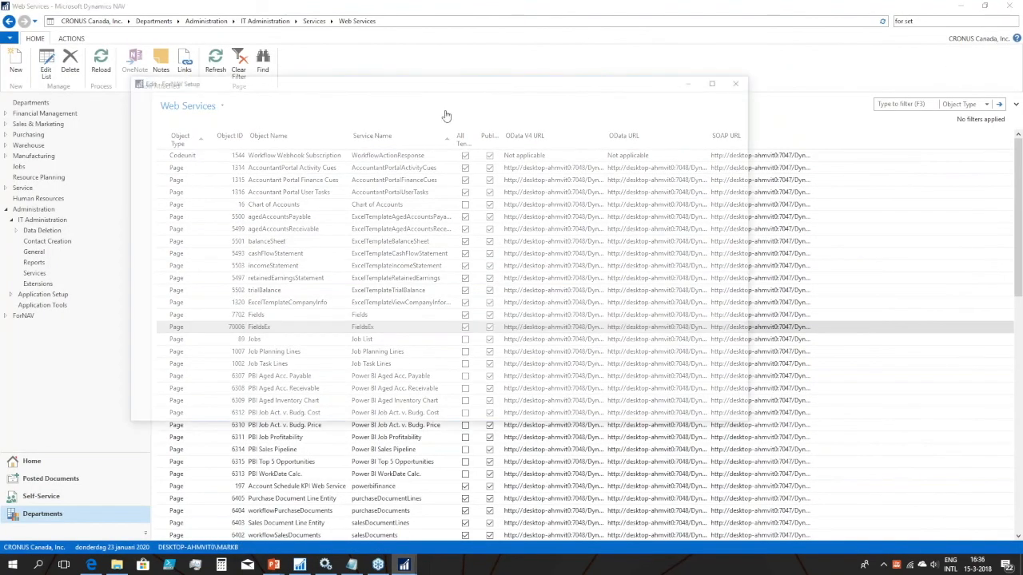
{"action": "left_click", "coordinate": [361, 123]}
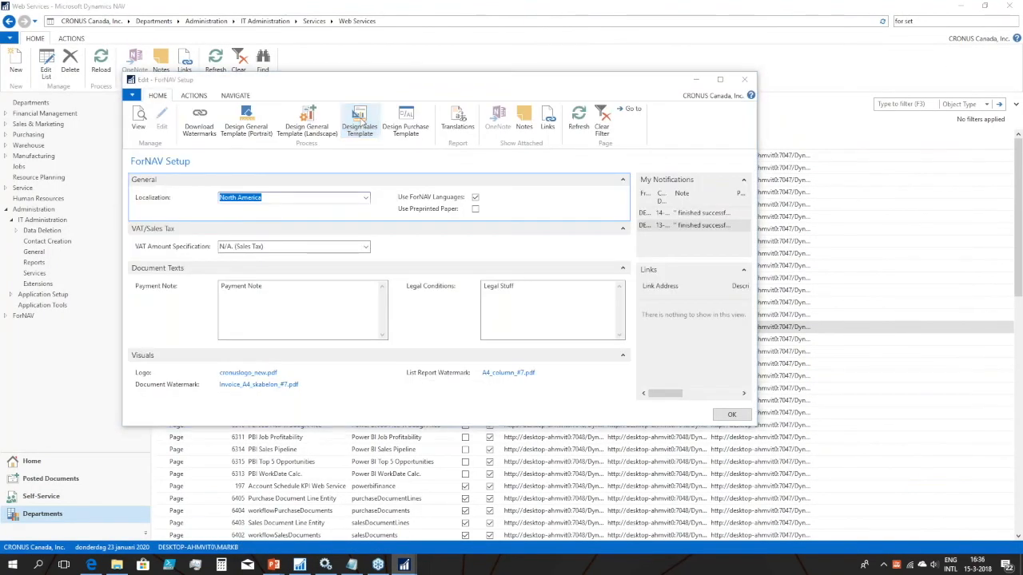
{"action": "left_click", "coordinate": [318, 334]}
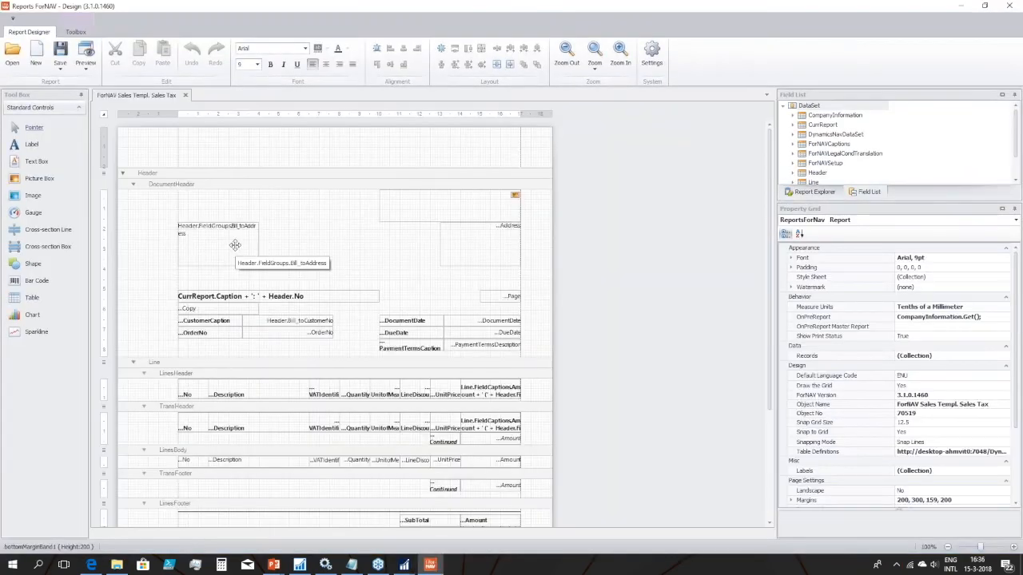
Select the Bill-to Address text box in the document header and check its Can Grow property.
{"action": "left_click", "coordinate": [235, 244]}
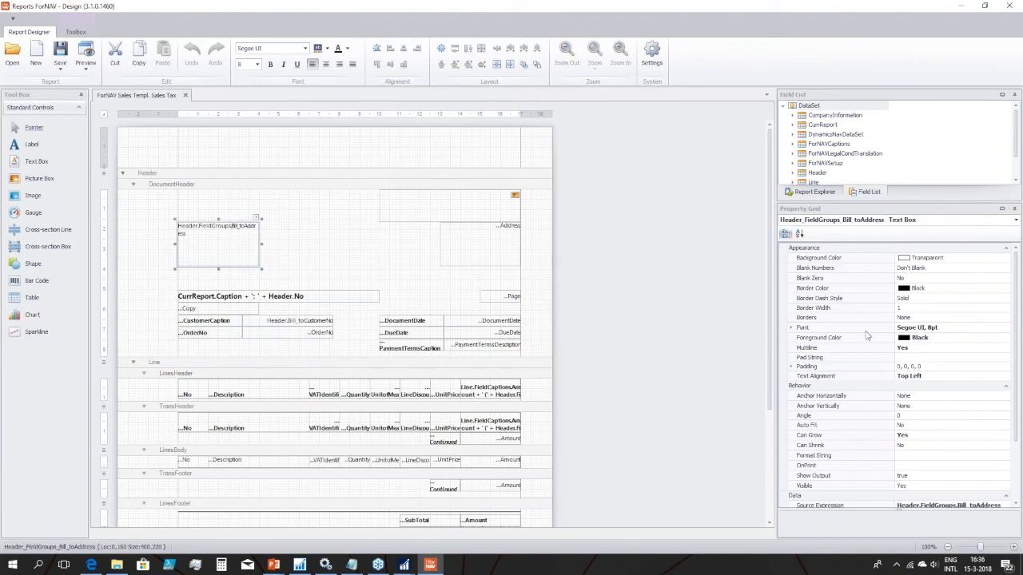
{"action": "scroll", "coordinate": [916, 417], "scroll_direction": "down", "scroll_amount": 1}
{"action": "scroll", "coordinate": [917, 417], "scroll_direction": "down", "scroll_amount": 3}
{"action": "left_click", "coordinate": [917, 356]}
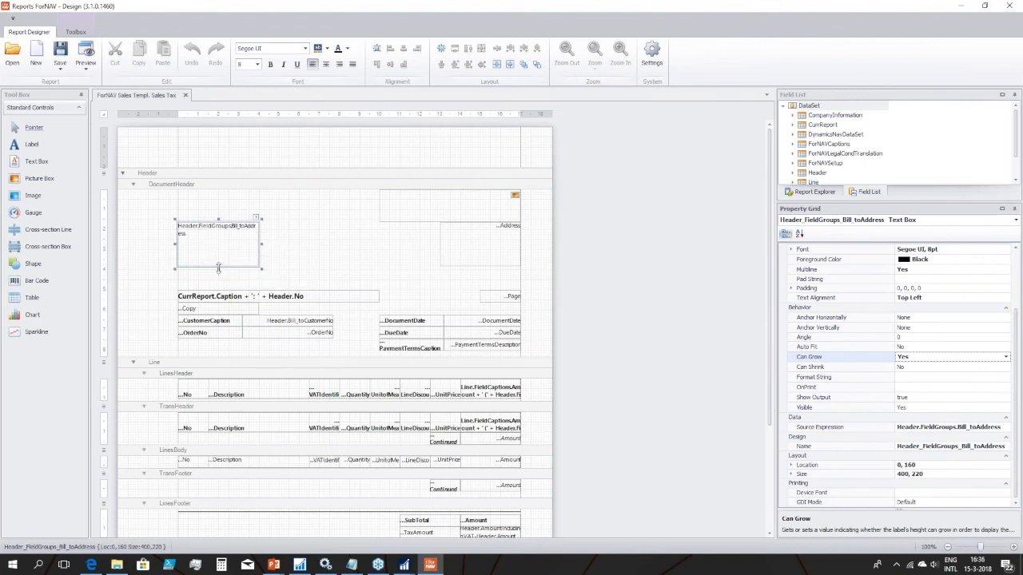
Try to stretch the Bill-to Address text box down to the bottom edge of the document header.
{"action": "left_click_drag", "start_coordinate": [219, 267], "coordinate": [218, 361]}
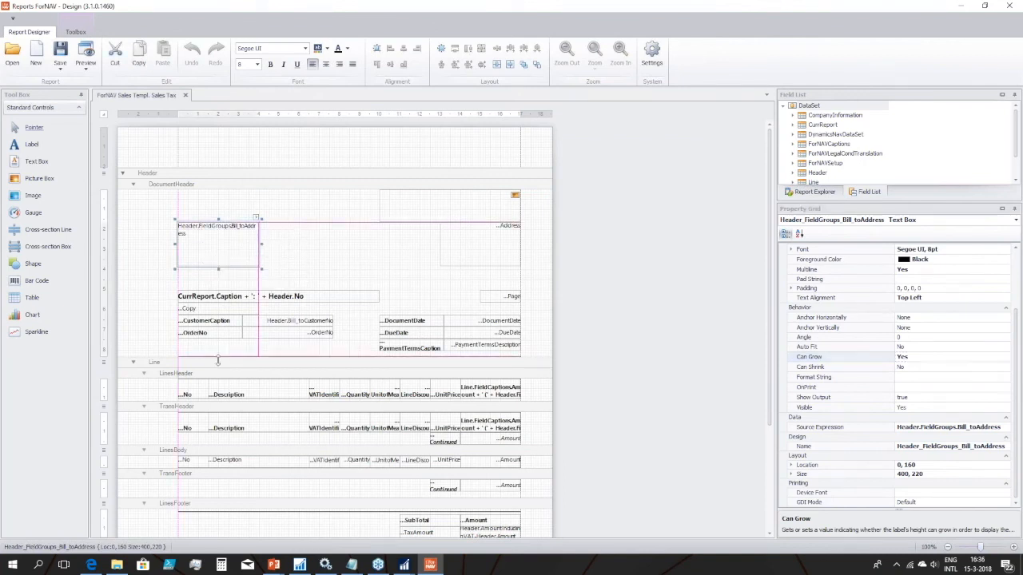
{"action": "left_click_drag", "start_coordinate": [217, 359], "coordinate": [221, 266]}
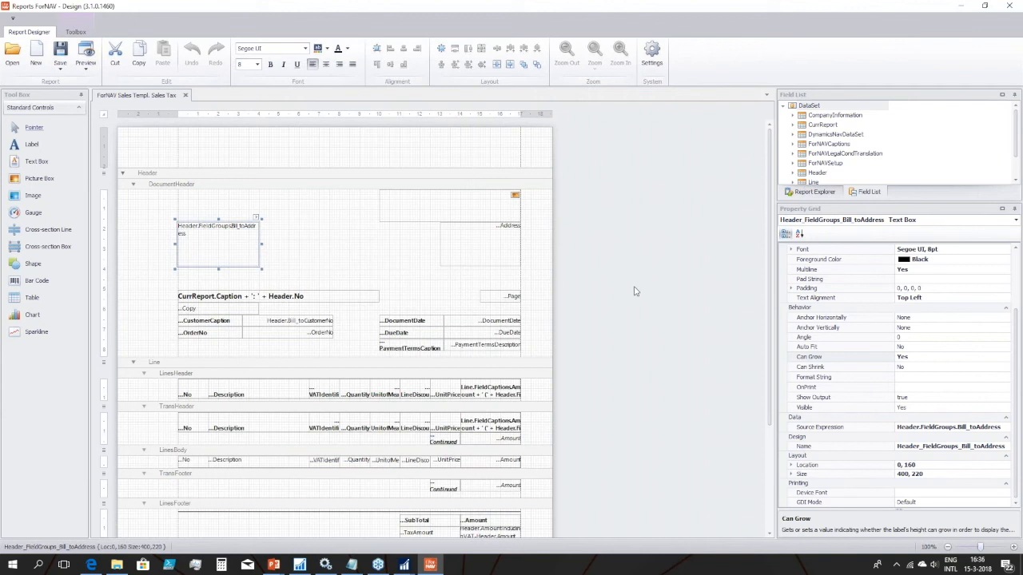
{"action": "left_click", "coordinate": [573, 295]}
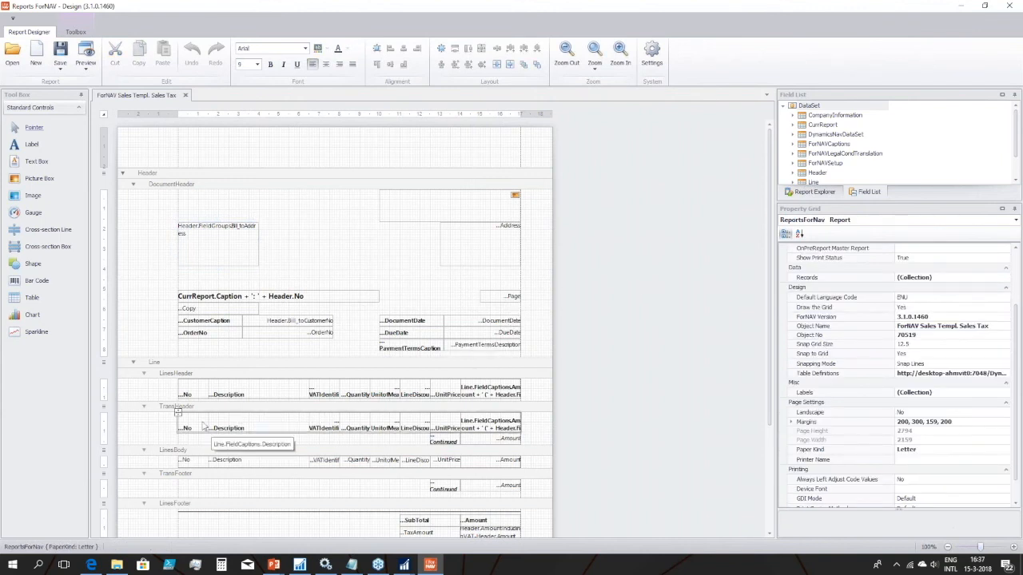
Check the Can Grow property of the LinesBody section and its Description and No cells, and close the designer.
{"action": "left_click", "coordinate": [244, 458]}
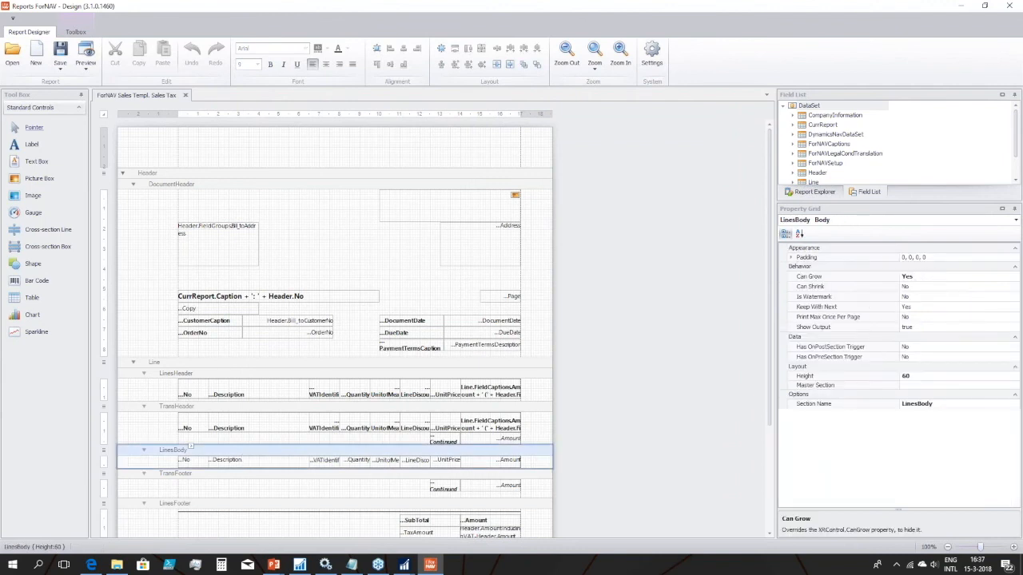
{"action": "left_click", "coordinate": [243, 463]}
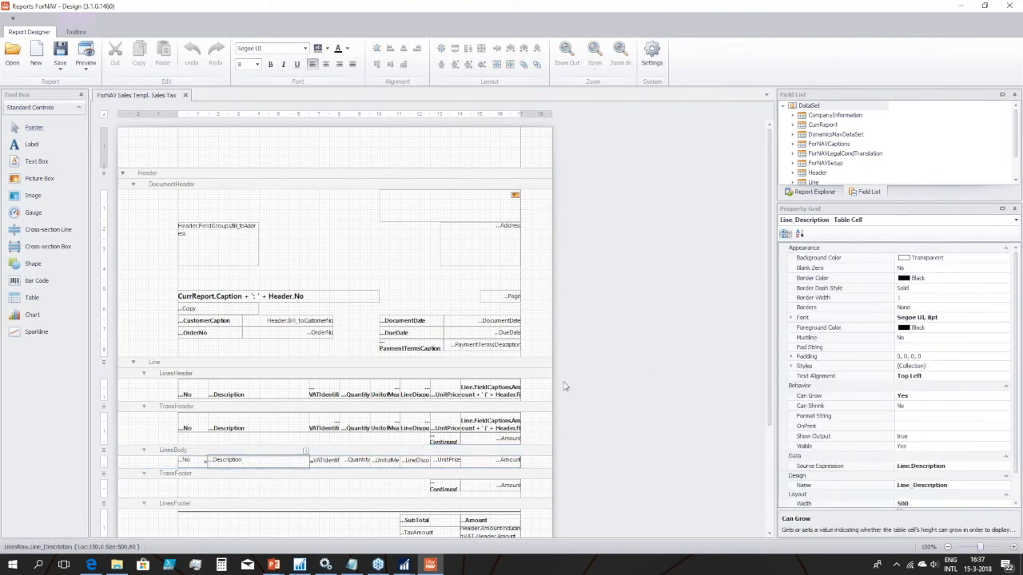
{"action": "left_click", "coordinate": [180, 461]}
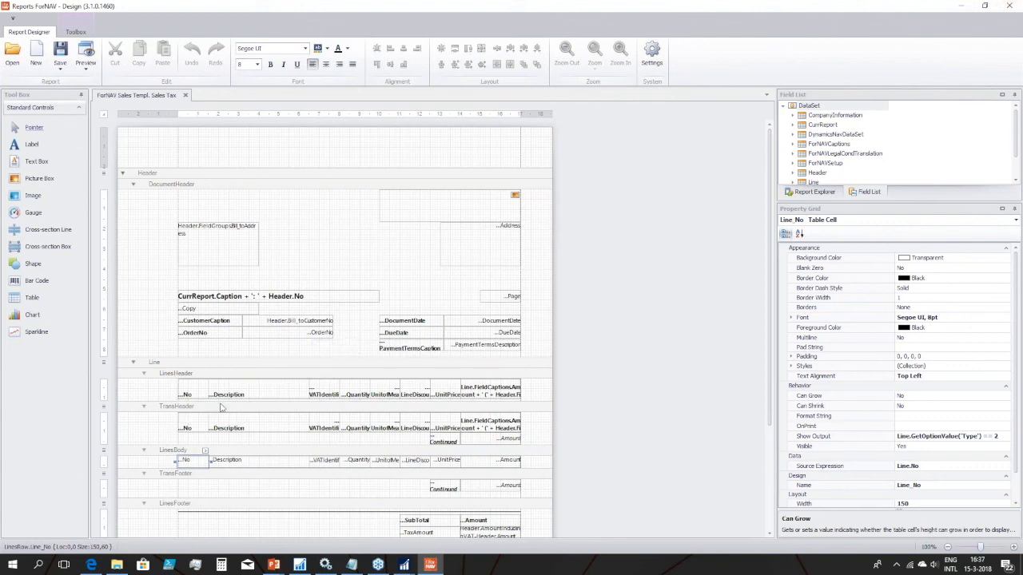
{"action": "scroll", "coordinate": [221, 408], "scroll_direction": "up", "scroll_amount": 1}
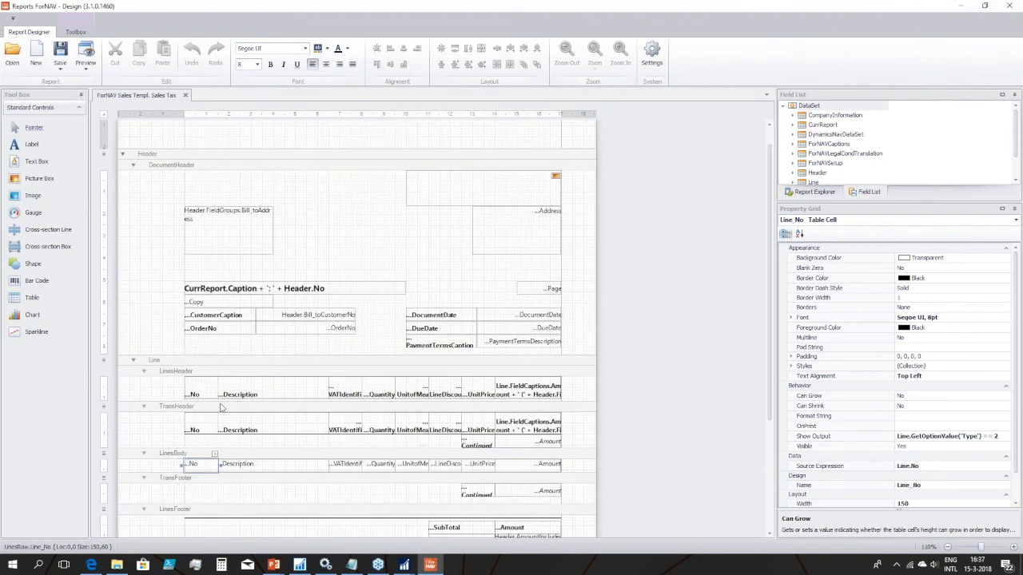
{"action": "scroll", "coordinate": [222, 408], "scroll_direction": "up", "scroll_amount": 8}
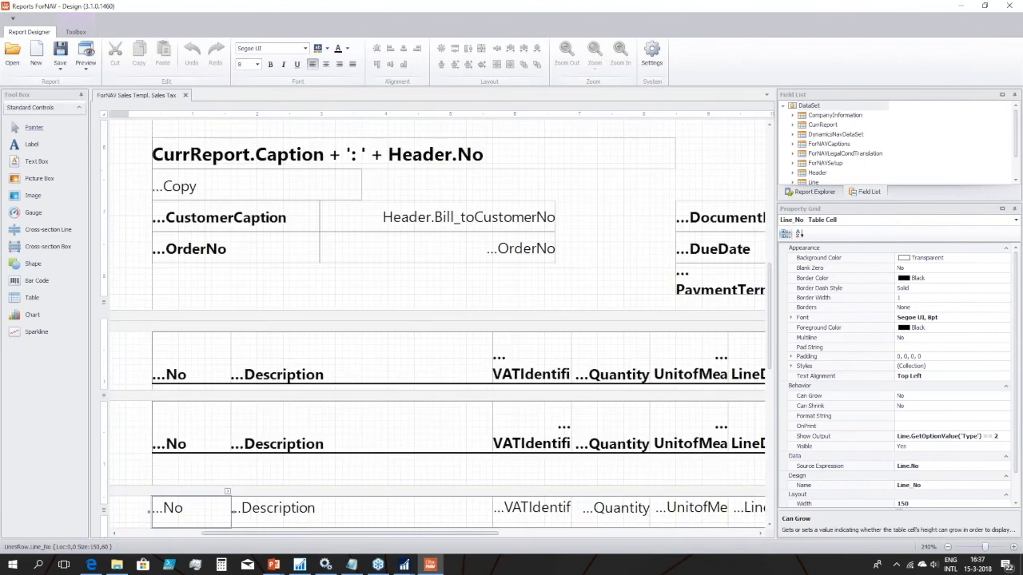
{"action": "scroll", "coordinate": [202, 374], "scroll_direction": "up", "scroll_amount": 5}
{"action": "scroll", "coordinate": [202, 375], "scroll_direction": "down", "scroll_amount": 3}
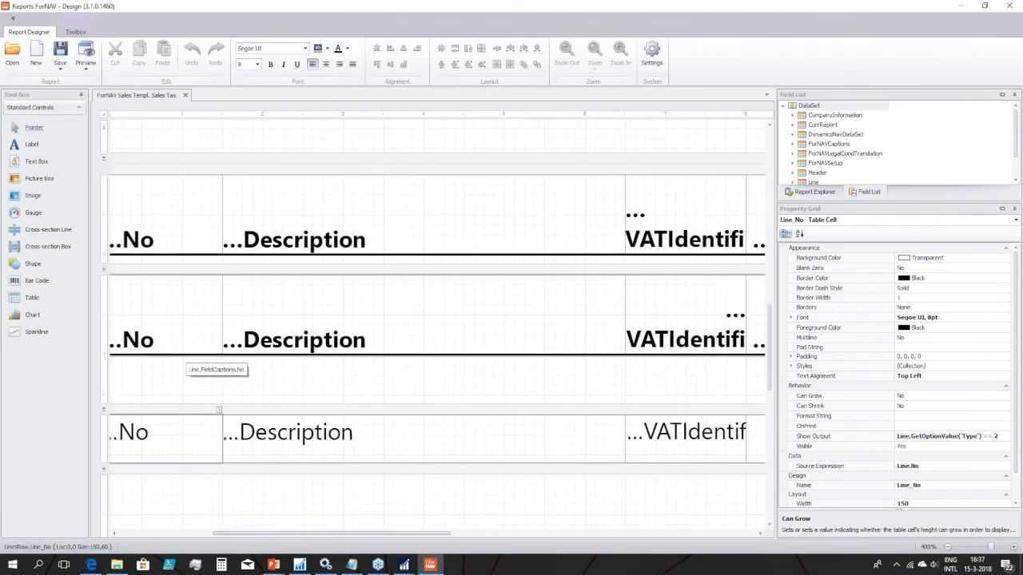
{"action": "scroll", "coordinate": [197, 334], "scroll_direction": "down", "scroll_amount": 2}
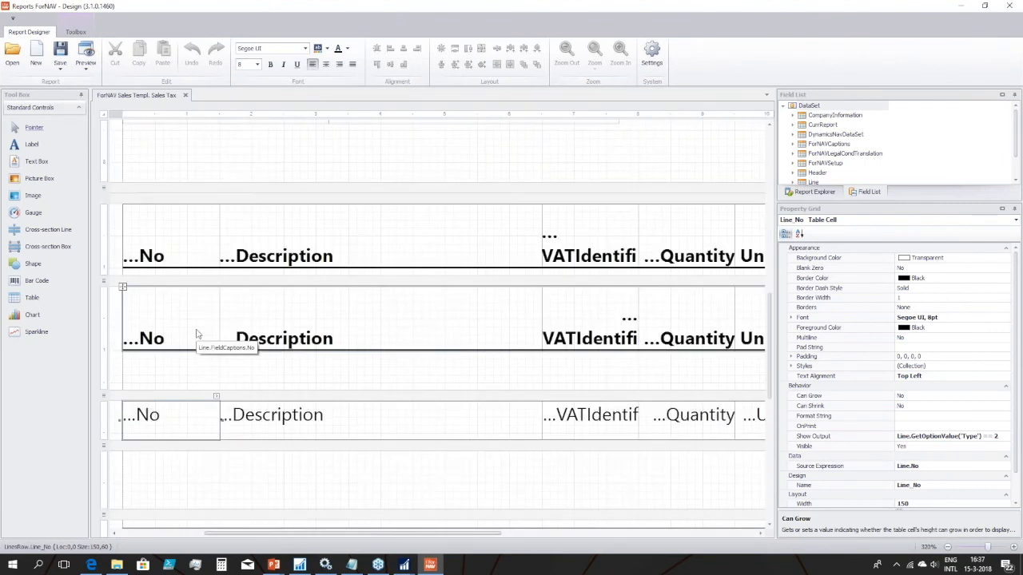
{"action": "scroll", "coordinate": [197, 334], "scroll_direction": "down", "scroll_amount": 4}
{"action": "scroll", "coordinate": [197, 334], "scroll_direction": "down", "scroll_amount": 2}
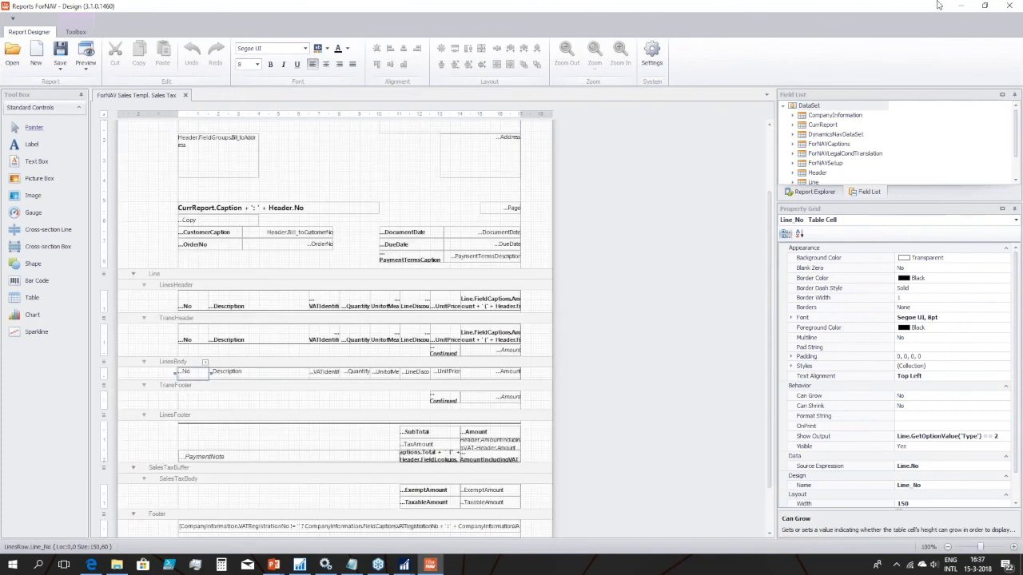
{"action": "double_click", "coordinate": [938, 6]}
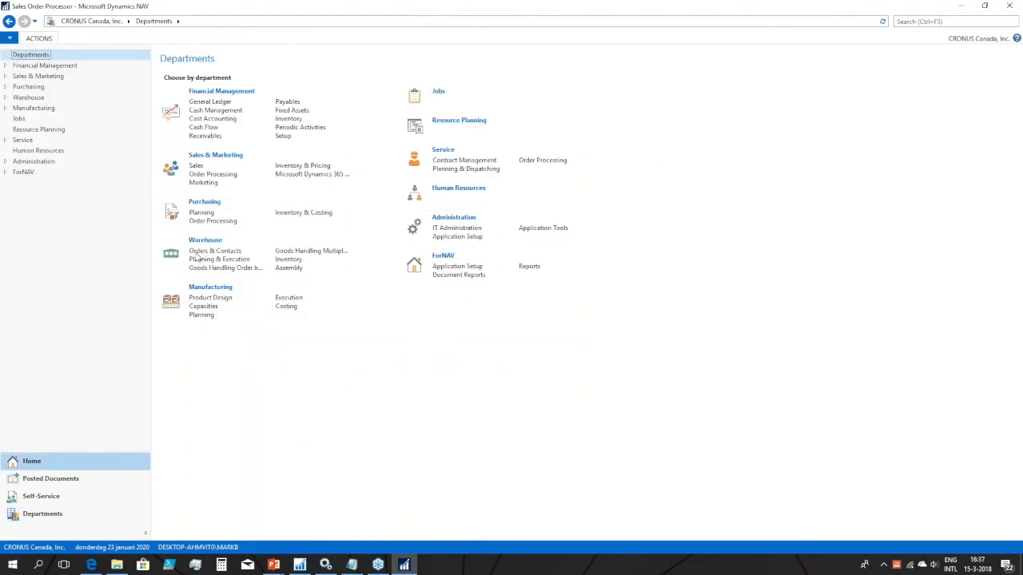
Open the sales quote for The Cannon Group PLC from the open Sales Quotes, preview its printout, and close both.
{"action": "left_click", "coordinate": [191, 195]}
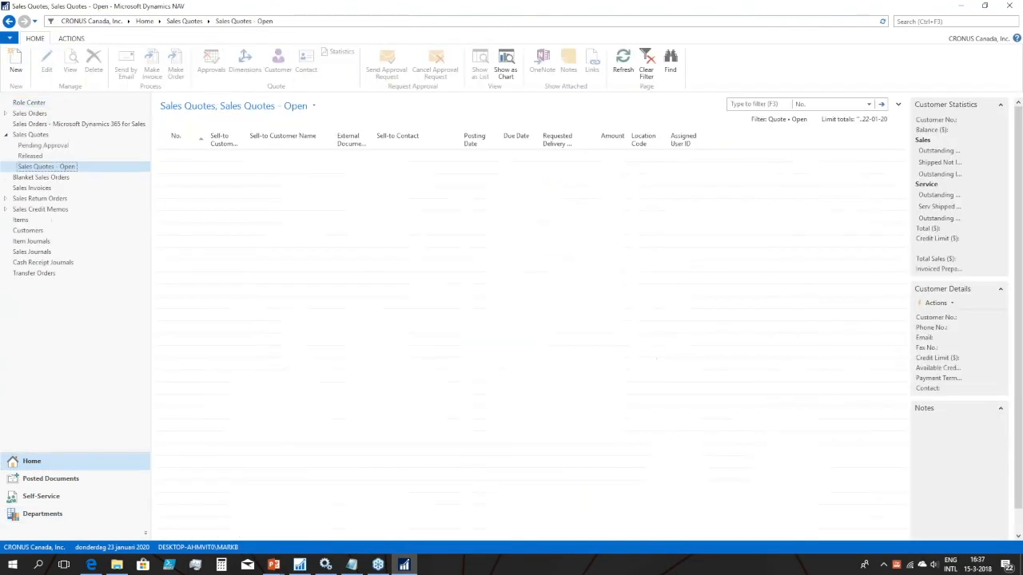
{"action": "double_click", "coordinate": [183, 158]}
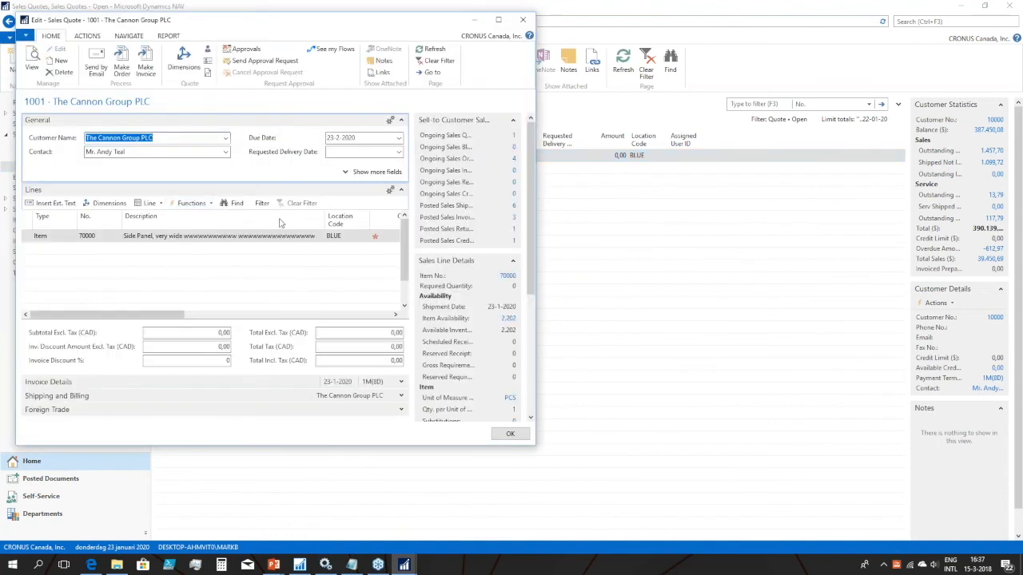
{"action": "left_click", "coordinate": [83, 36]}
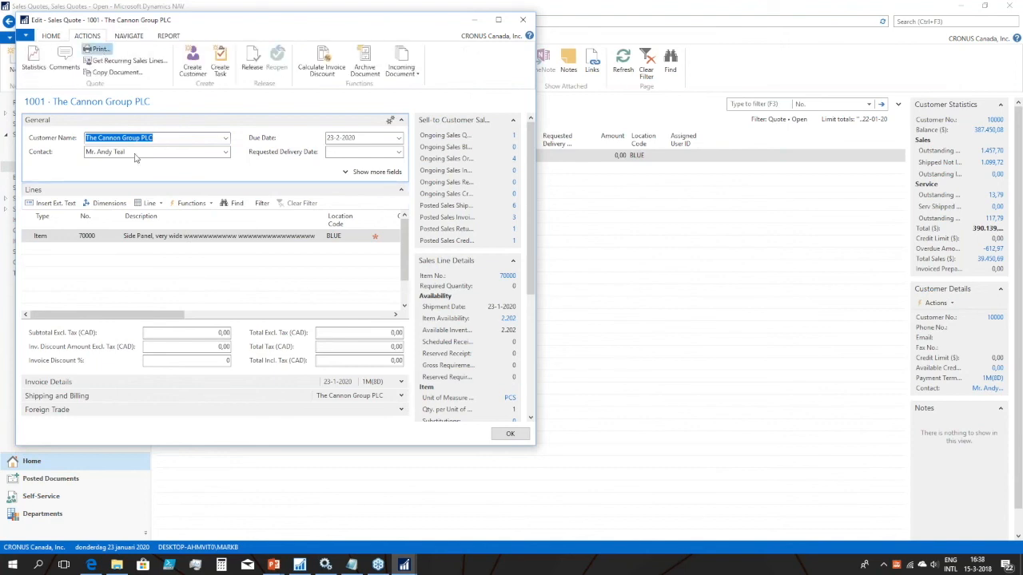
{"action": "left_click", "coordinate": [212, 285]}
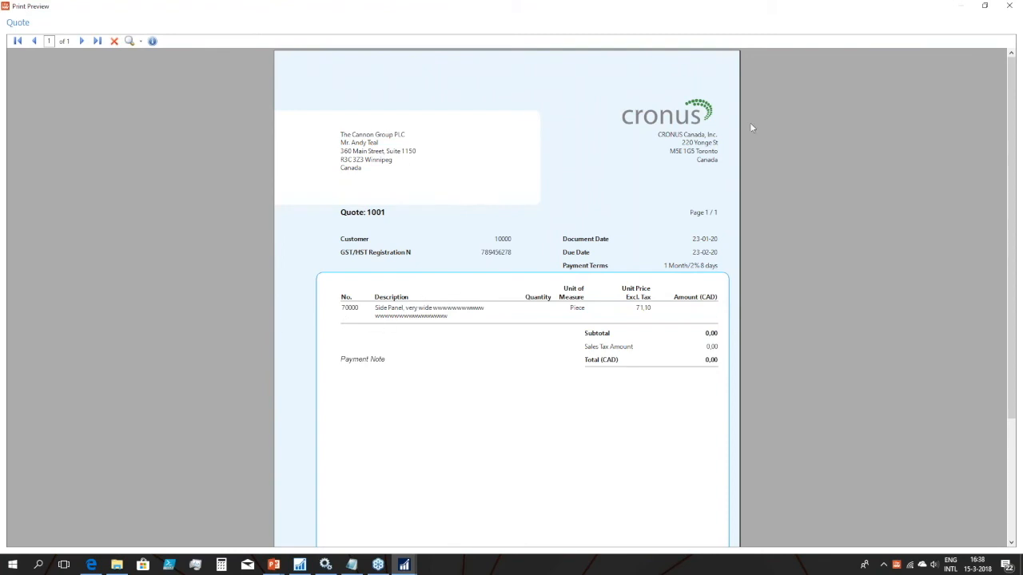
{"action": "left_click", "coordinate": [1011, 7]}
{"action": "key", "text": "Escape"}
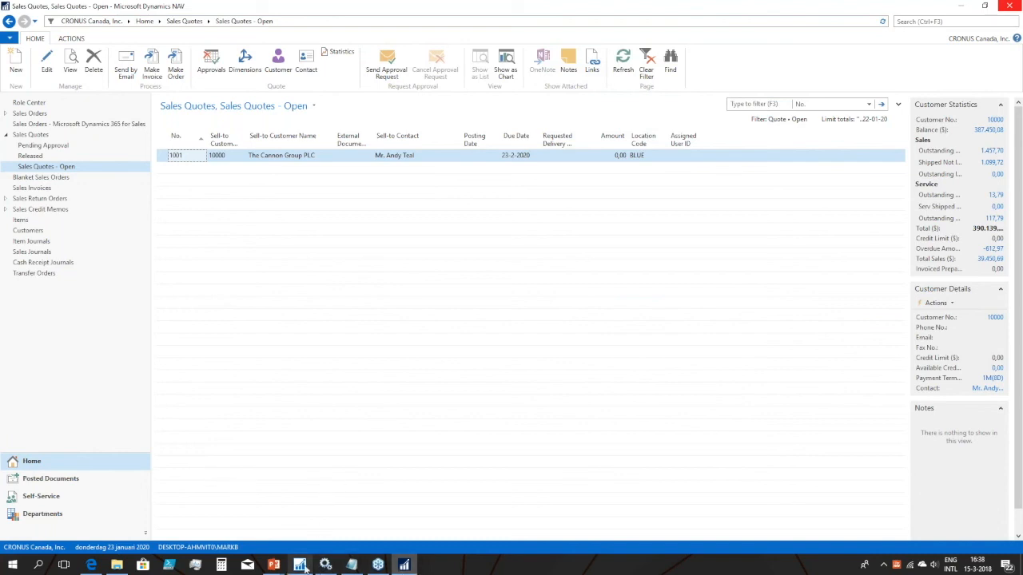
Show the Standard Reports slide in PowerPoint, and preview the ForNAV Customer Top 10 List from the NAV Development Environment.
{"action": "mouse_move", "coordinate": [299, 566]}
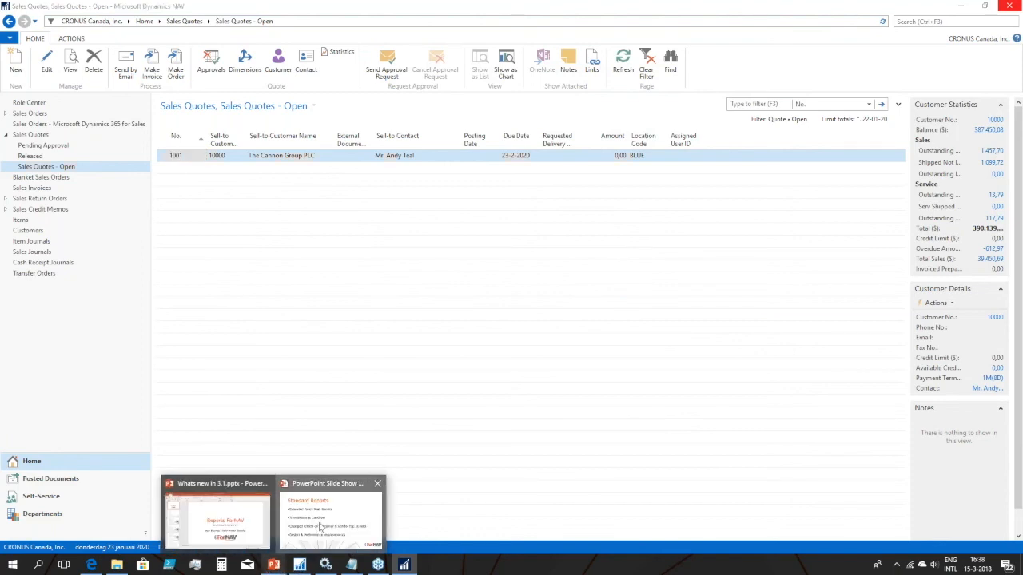
{"action": "left_click", "coordinate": [321, 528]}
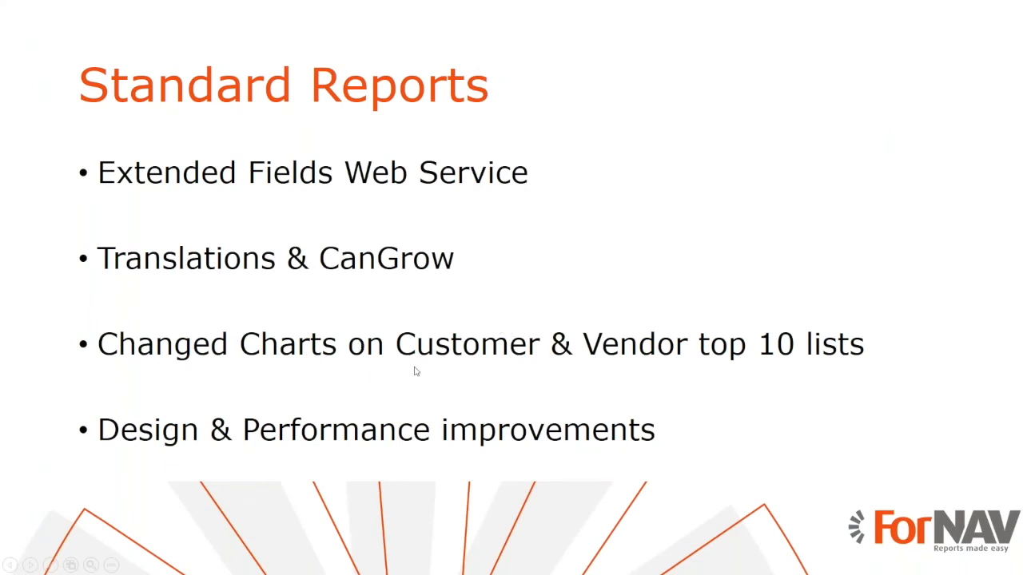
{"action": "key", "text": "alt+Tab"}
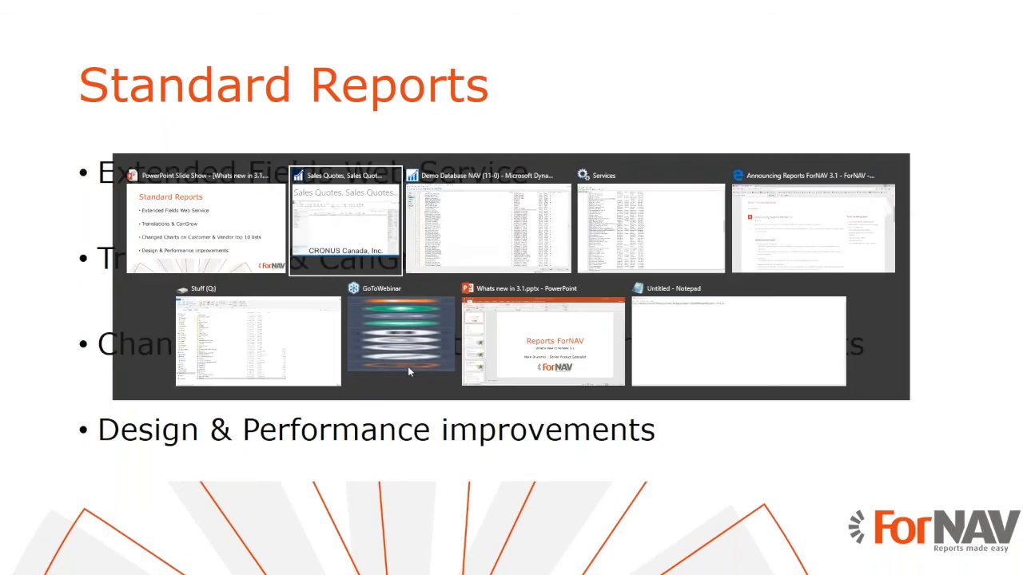
{"action": "key", "text": "alt+Tab"}
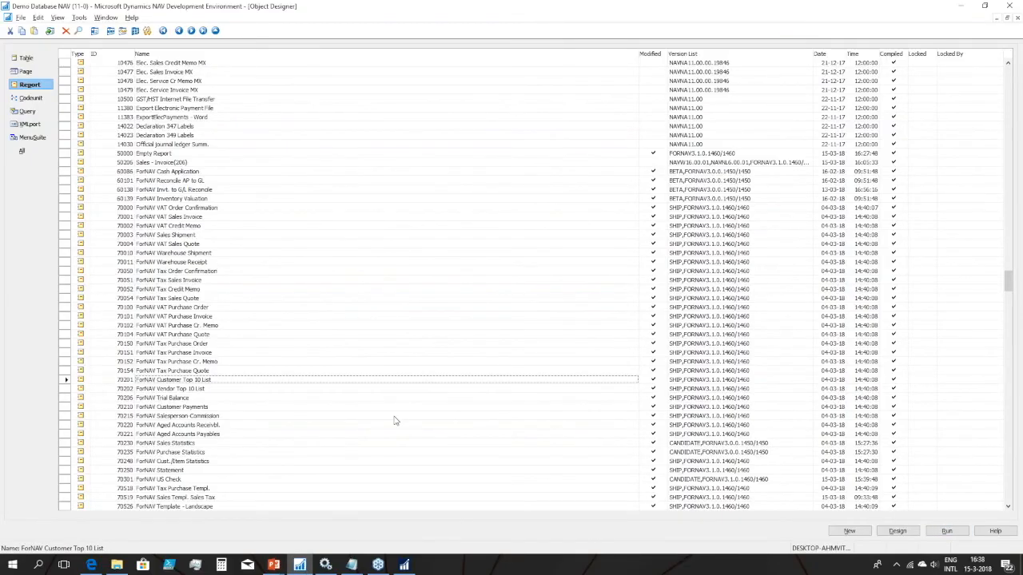
{"action": "left_click", "coordinate": [405, 564]}
{"action": "left_click", "coordinate": [620, 515]}
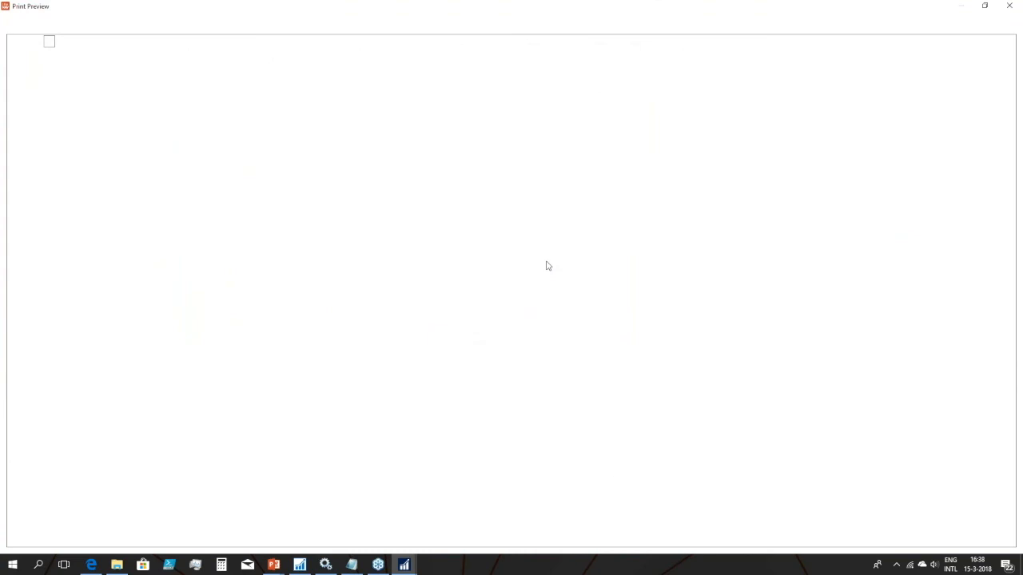
Compare the Customer Top 10 List's customer rows with the Balance and Net Change chart, and close the preview.
{"action": "scroll", "coordinate": [544, 263], "scroll_direction": "down", "scroll_amount": 5}
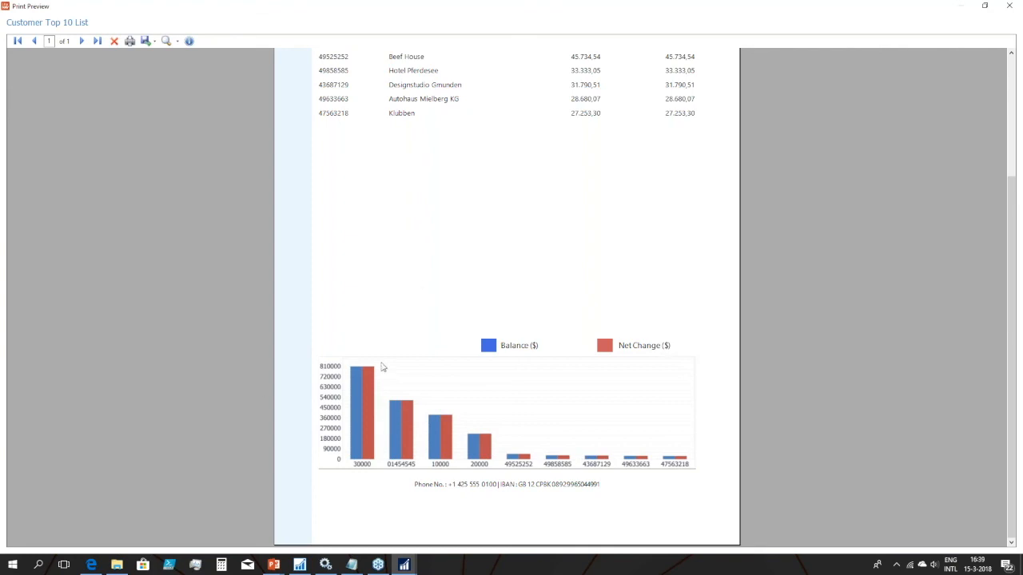
{"action": "scroll", "coordinate": [382, 367], "scroll_direction": "up", "scroll_amount": 3}
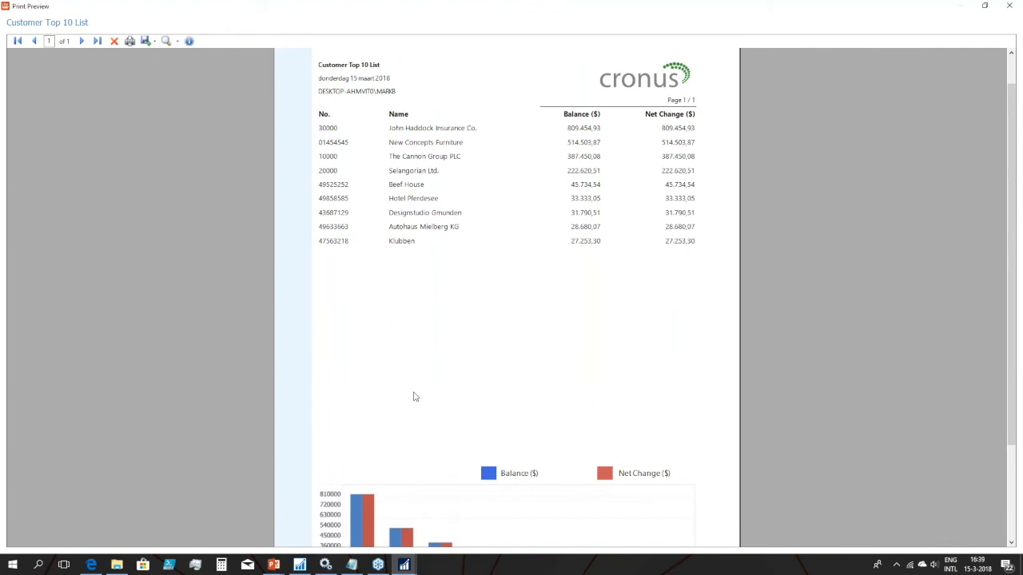
{"action": "scroll", "coordinate": [414, 397], "scroll_direction": "down", "scroll_amount": 3}
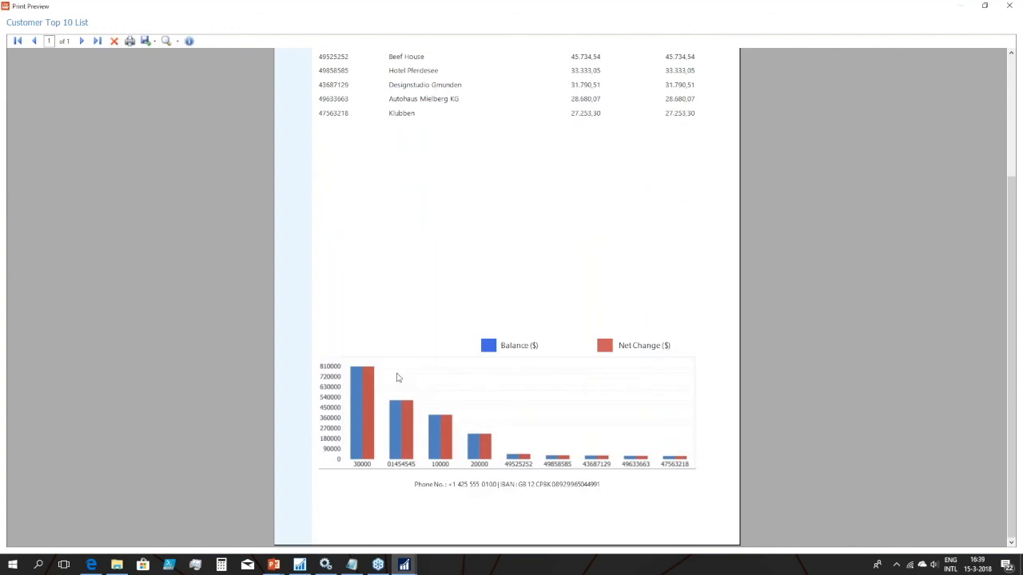
{"action": "scroll", "coordinate": [398, 377], "scroll_direction": "up", "scroll_amount": 4}
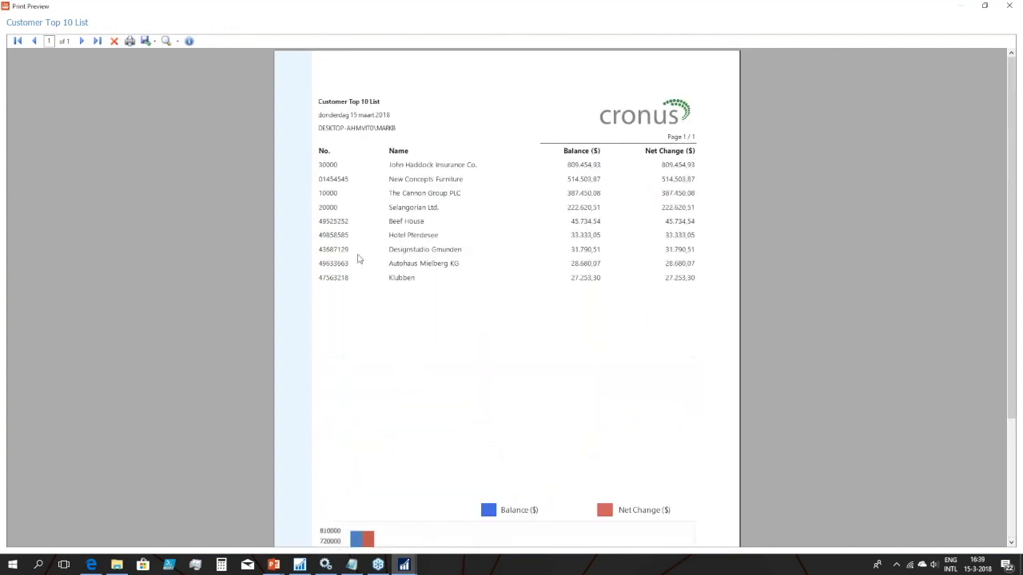
{"action": "scroll", "coordinate": [376, 390], "scroll_direction": "down", "scroll_amount": 4}
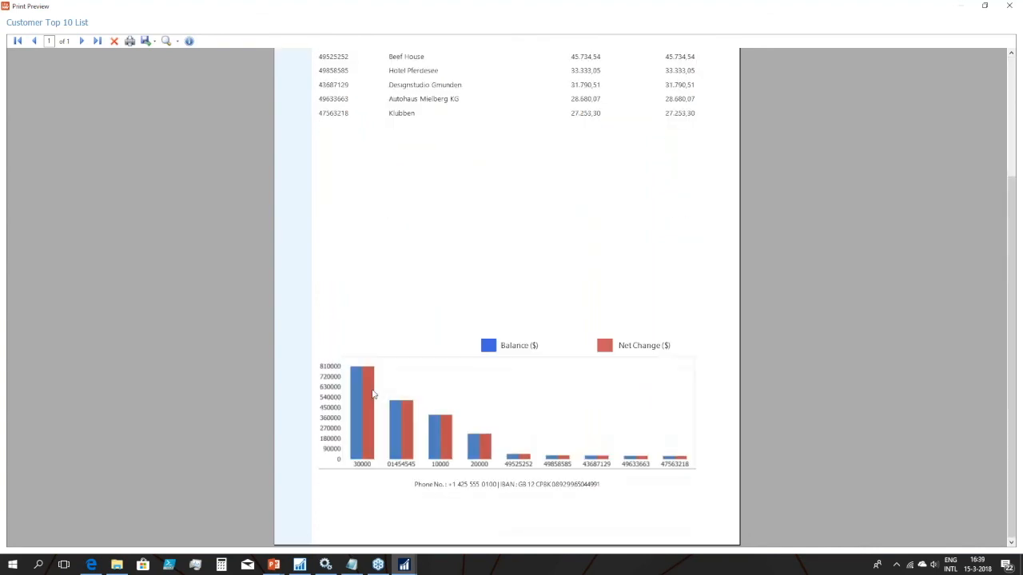
{"action": "scroll", "coordinate": [413, 336], "scroll_direction": "up", "scroll_amount": 3}
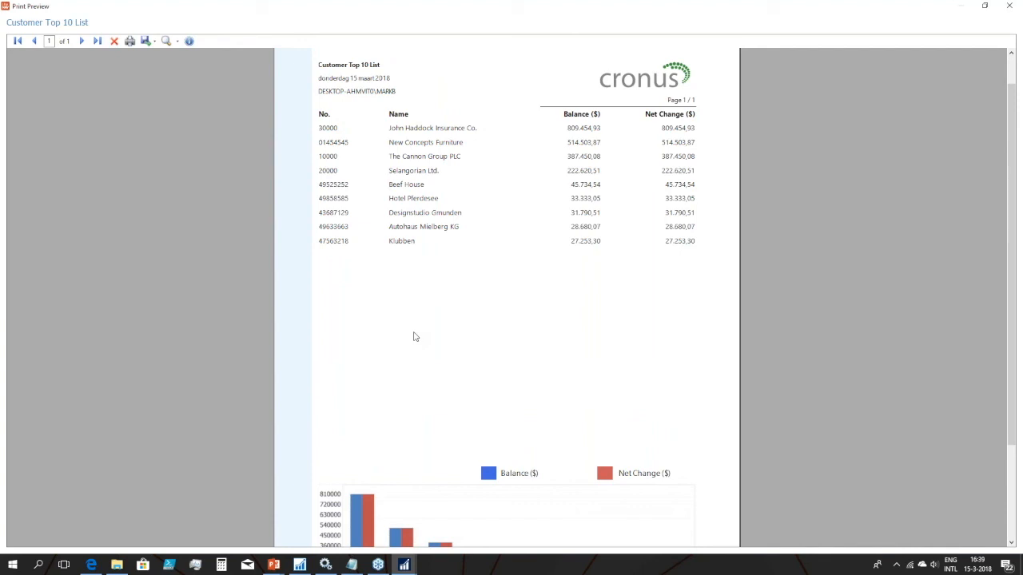
{"action": "scroll", "coordinate": [415, 337], "scroll_direction": "up", "scroll_amount": 1}
{"action": "scroll", "coordinate": [414, 336], "scroll_direction": "down", "scroll_amount": 4}
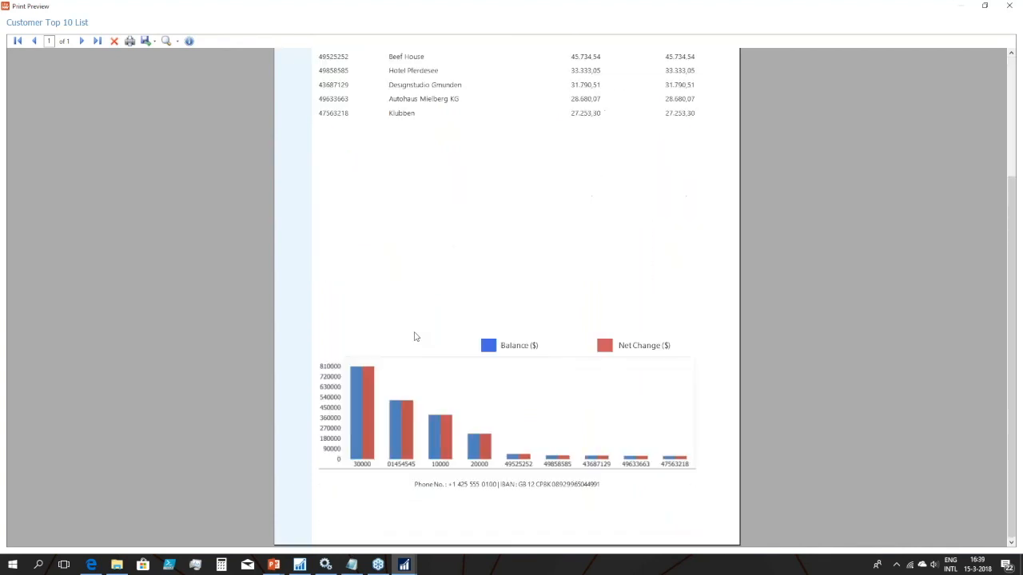
{"action": "left_click", "coordinate": [1013, 7]}
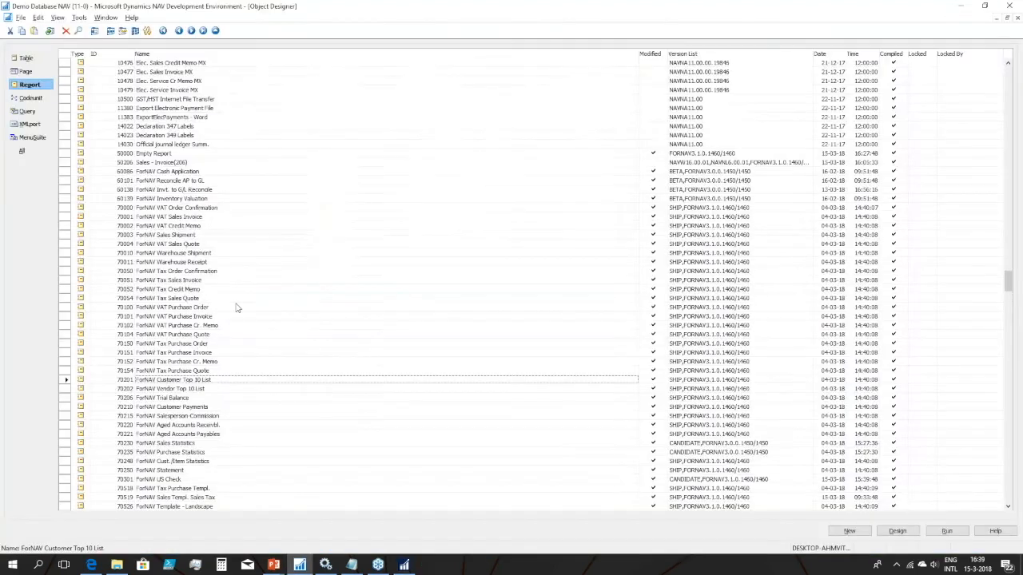
Switch to the PowerPoint slide show and advance from Standard Reports to the New Reports slide.
{"action": "mouse_move", "coordinate": [276, 566]}
{"action": "left_click", "coordinate": [330, 519]}
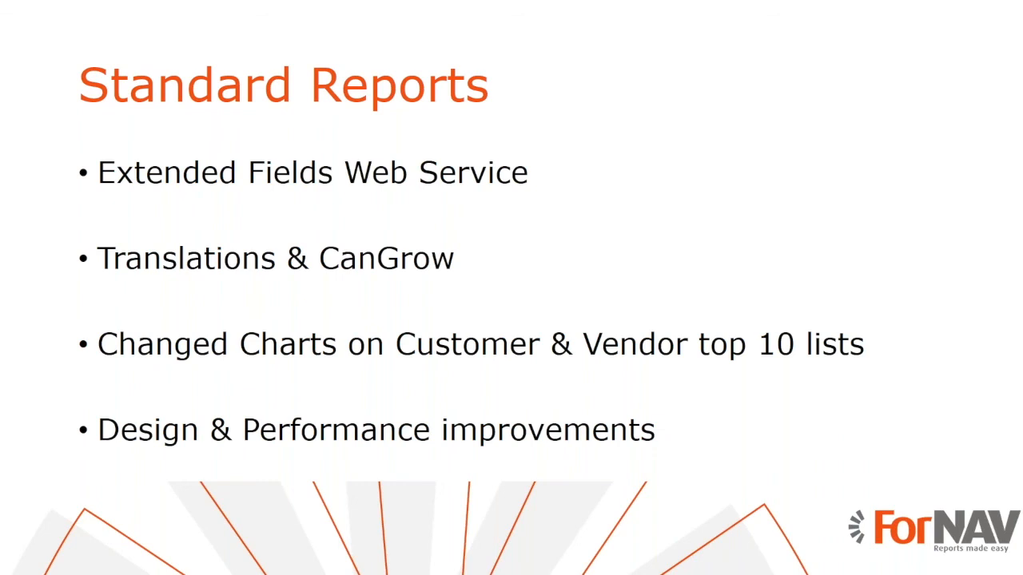
{"action": "key", "text": "Right"}
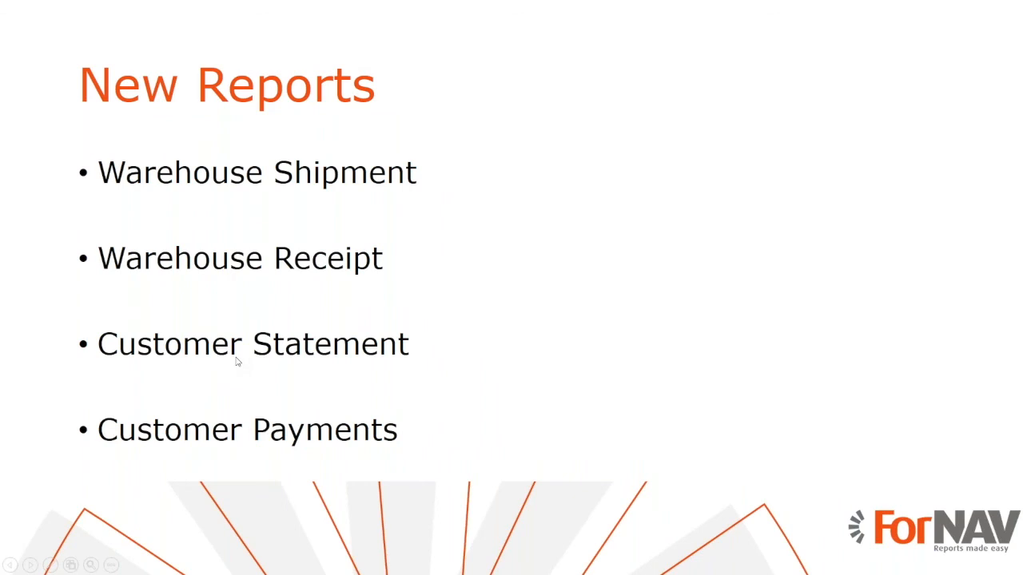
Run the ForNAV Statement report from the NAV Development Environment, preview it with the aging band included, and close the preview.
{"action": "key", "text": "alt+Tab"}
{"action": "key", "text": "alt+Tab"}
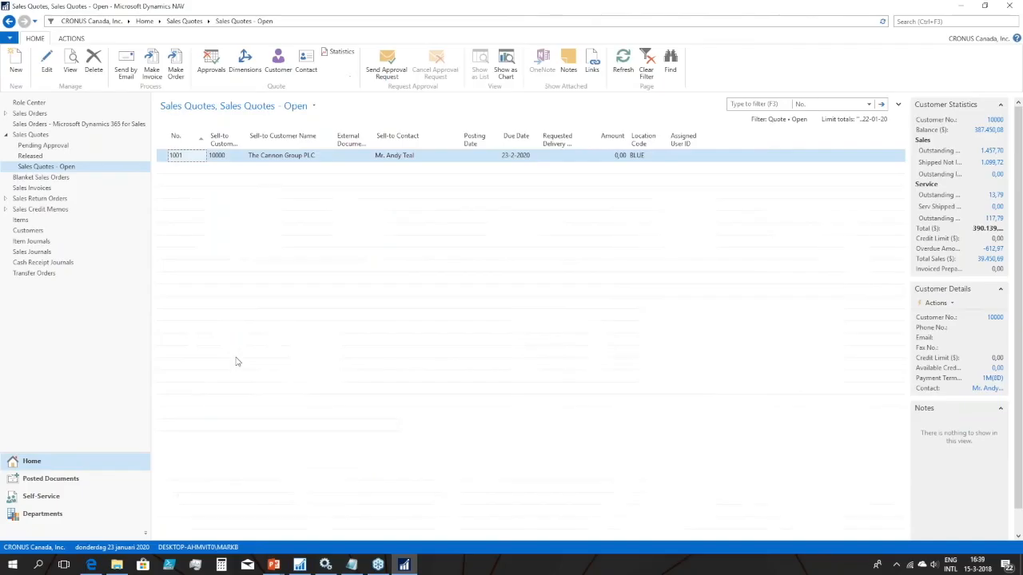
{"action": "left_click", "coordinate": [301, 565]}
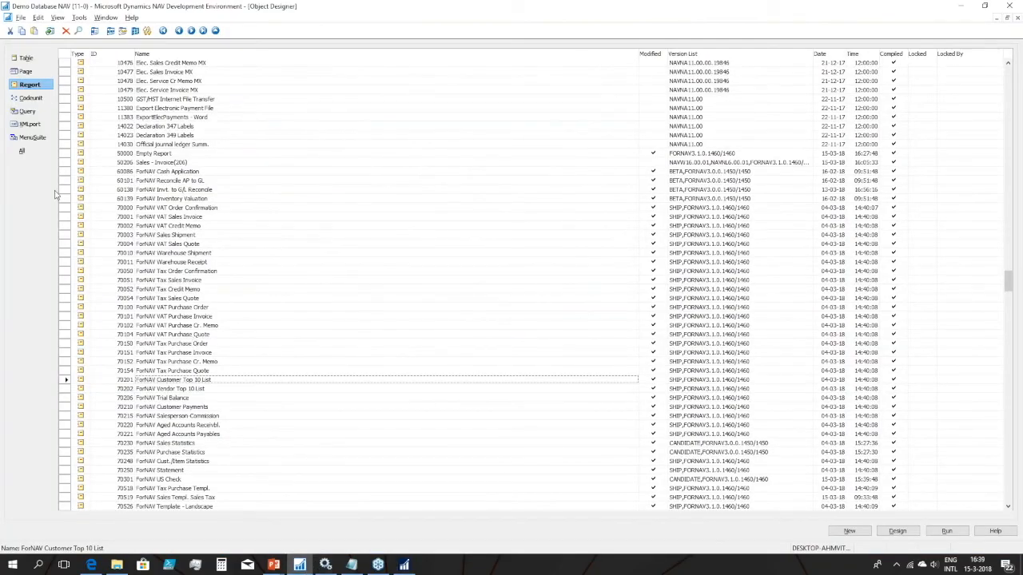
{"action": "left_click", "coordinate": [168, 471]}
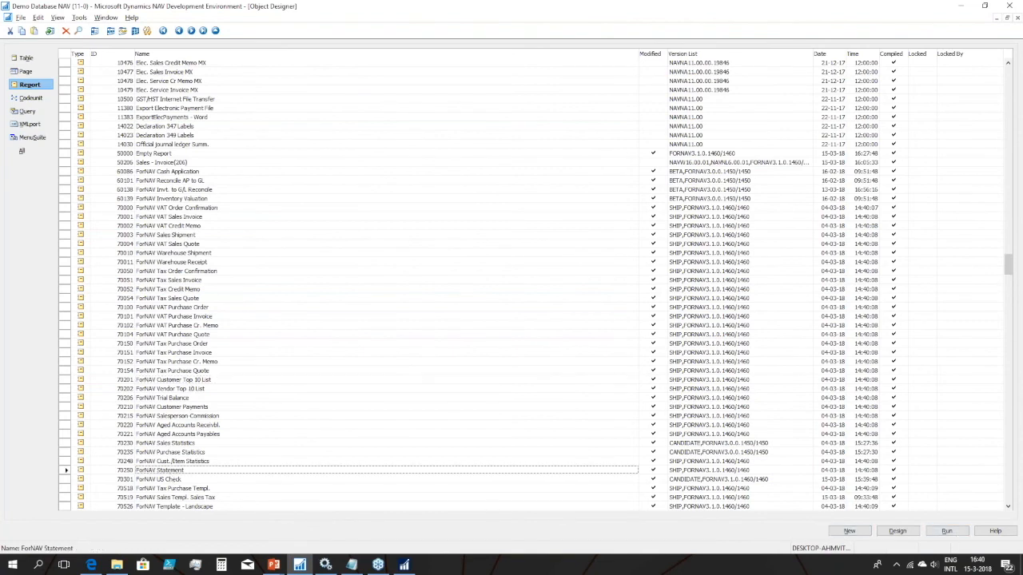
{"action": "left_click", "coordinate": [404, 565]}
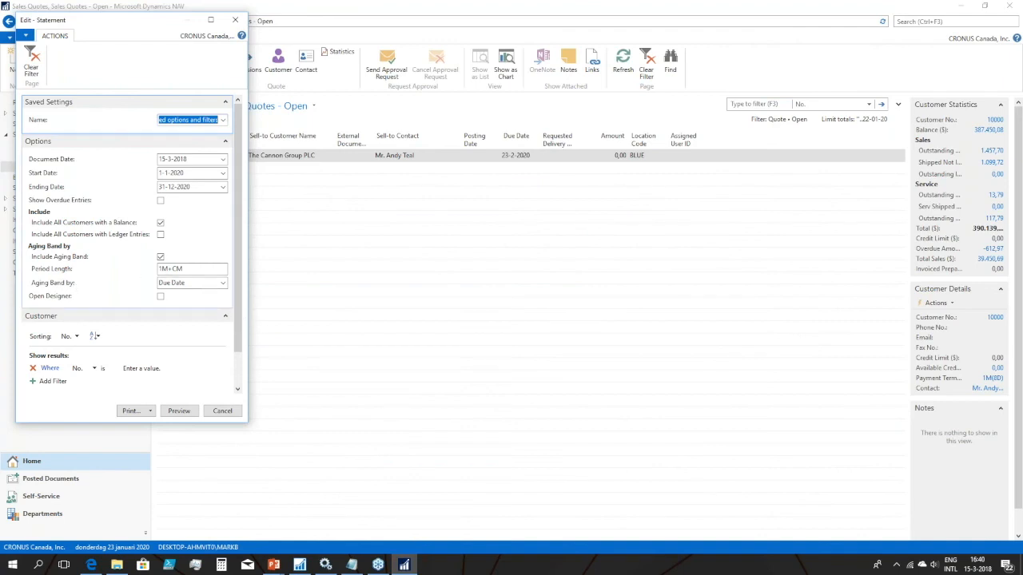
{"action": "left_click", "coordinate": [161, 257]}
{"action": "left_click", "coordinate": [180, 414]}
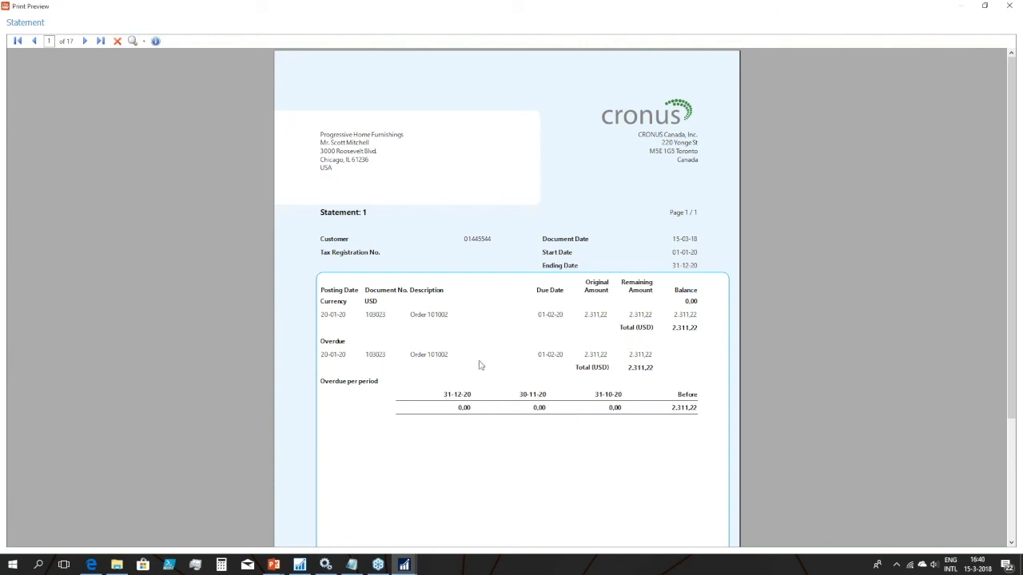
{"action": "key", "text": "Escape"}
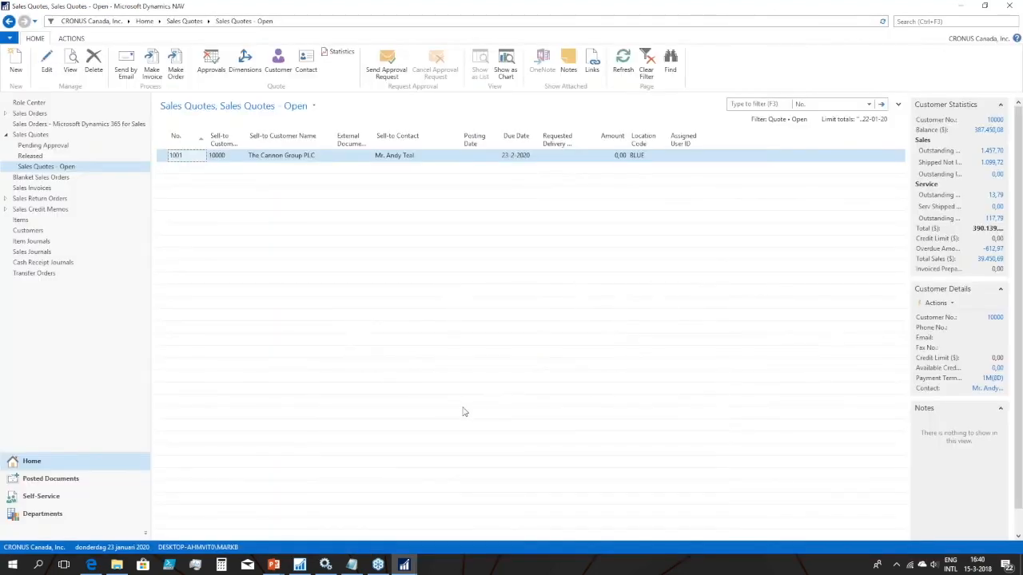
Open the ForNAV Statement report's design in the NAV Development Environment, inspect its data items, and close it.
{"action": "left_click", "coordinate": [300, 565]}
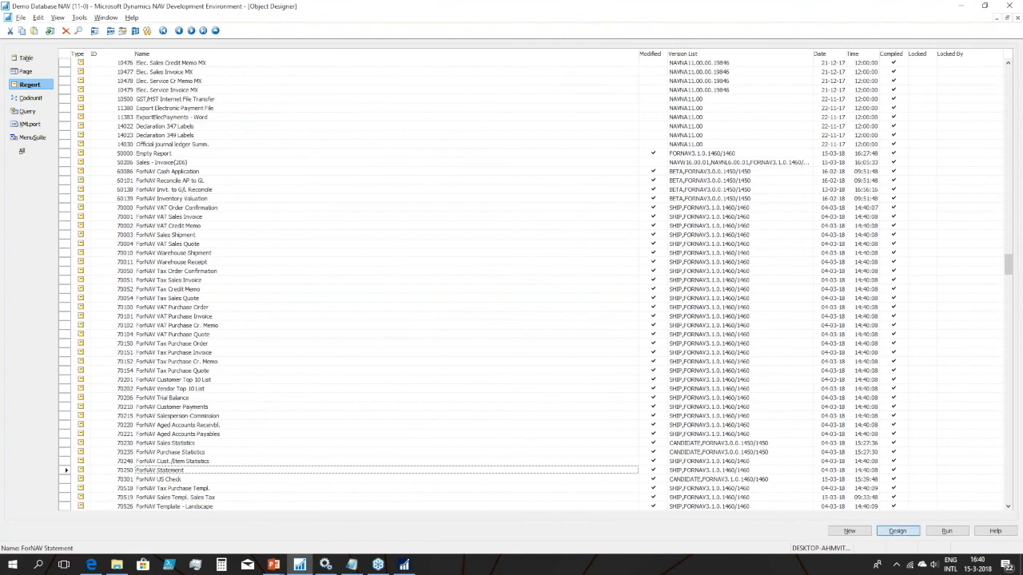
{"action": "left_click", "coordinate": [898, 531]}
{"action": "left_click", "coordinate": [234, 105]}
{"action": "key", "text": "F2"}
{"action": "key", "text": "Escape"}
{"action": "key", "text": "Escape"}
Open the ForNAV Aged Accounts Receivbl. report's design, examine its Customer and ForNAV Aging Buffer data items, and close it.
{"action": "left_click", "coordinate": [172, 424]}
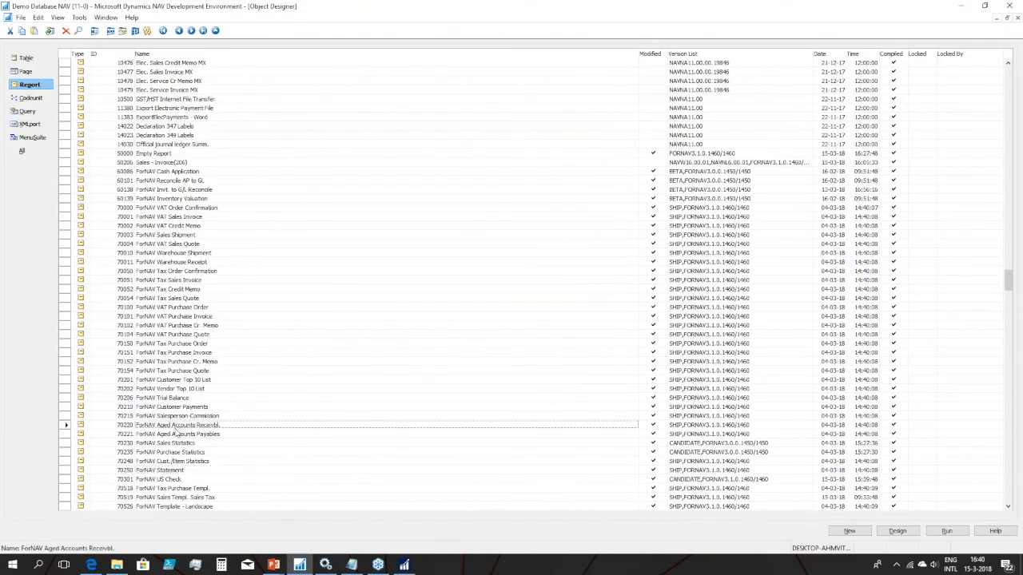
{"action": "key", "text": "shift+F4"}
{"action": "left_click", "coordinate": [201, 85]}
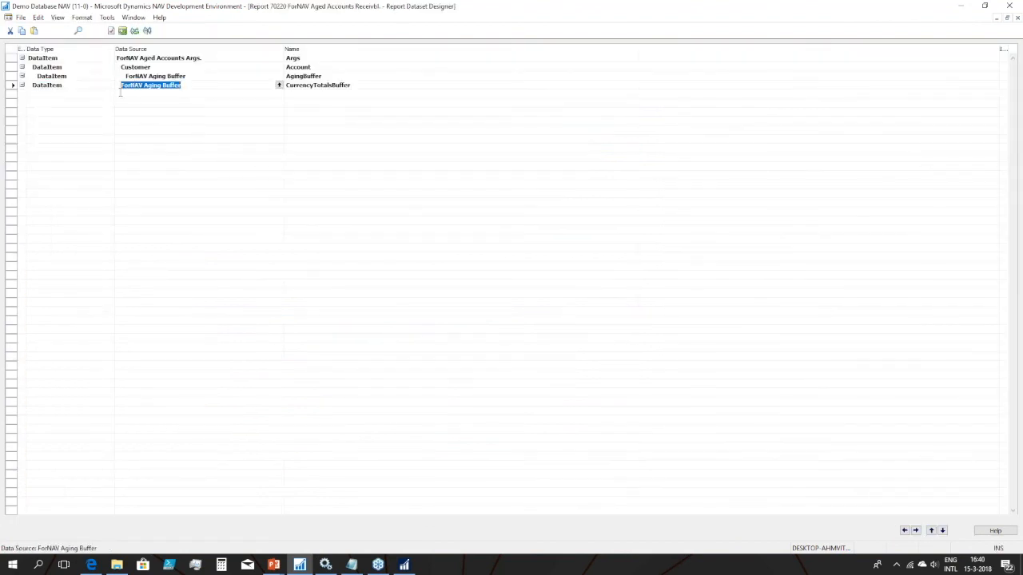
{"action": "key", "text": "Up"}
{"action": "key", "text": "Escape"}
Open the ForNAV Aged Accounts Payables report's design, examine its Vendor and ForNAV Aging Buffer data items, and close it.
{"action": "key", "text": "Down"}
{"action": "key", "text": "alt+d"}
{"action": "left_click", "coordinate": [216, 75]}
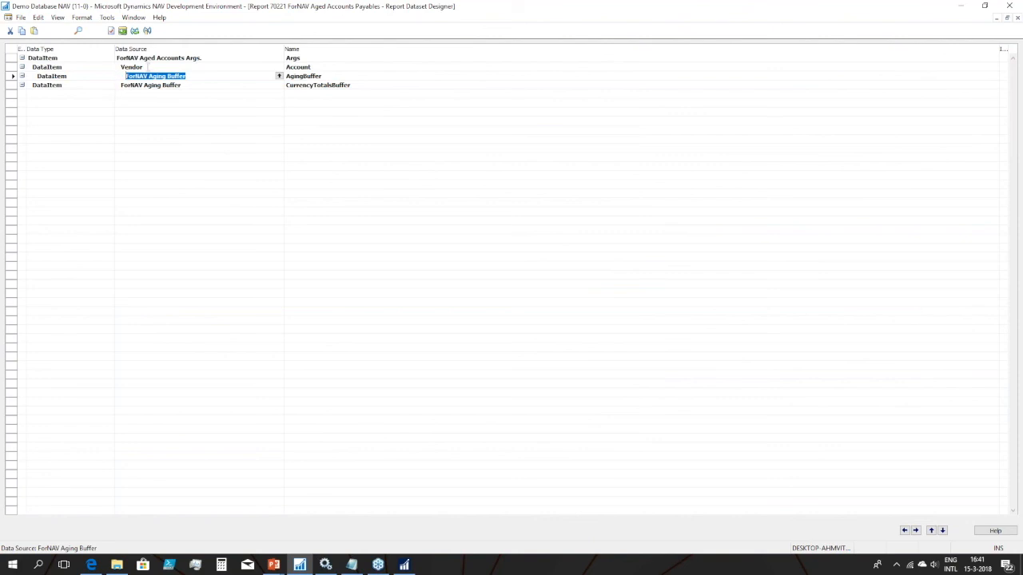
{"action": "left_click", "coordinate": [147, 67]}
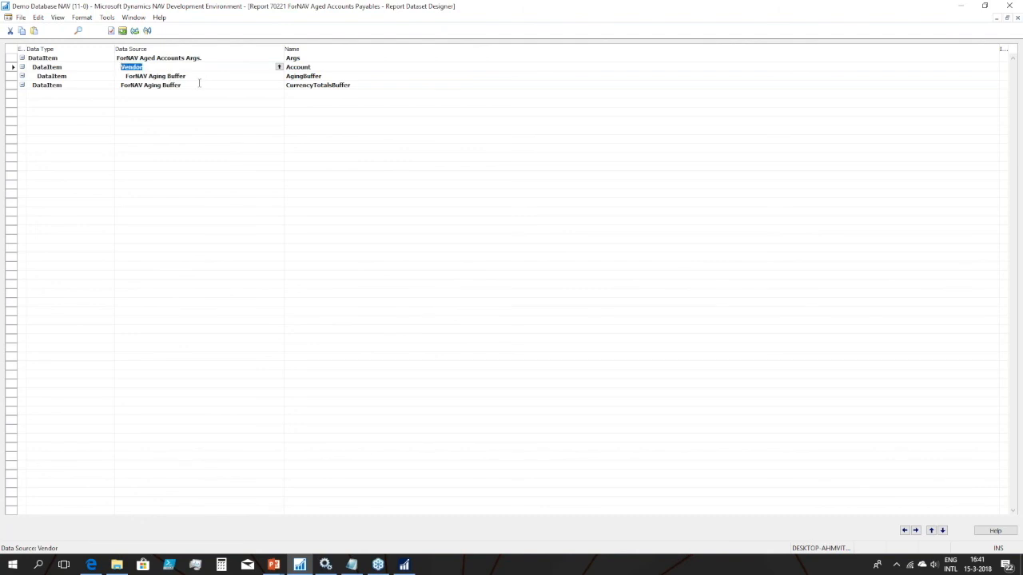
{"action": "key", "text": "Escape"}
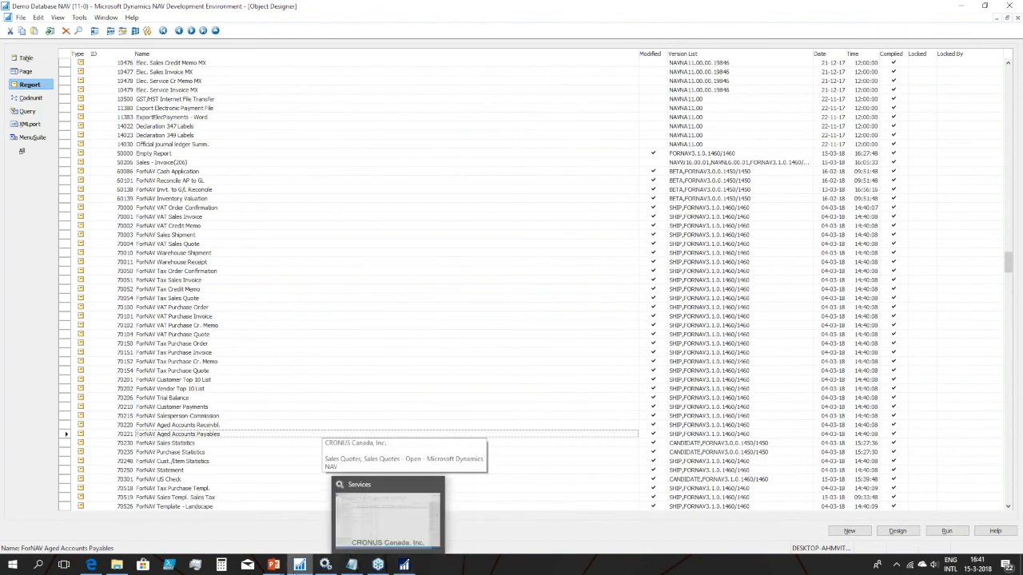
Show the New Reports slide in the PowerPoint slide show, and return to the Object Designer.
{"action": "mouse_move", "coordinate": [273, 565]}
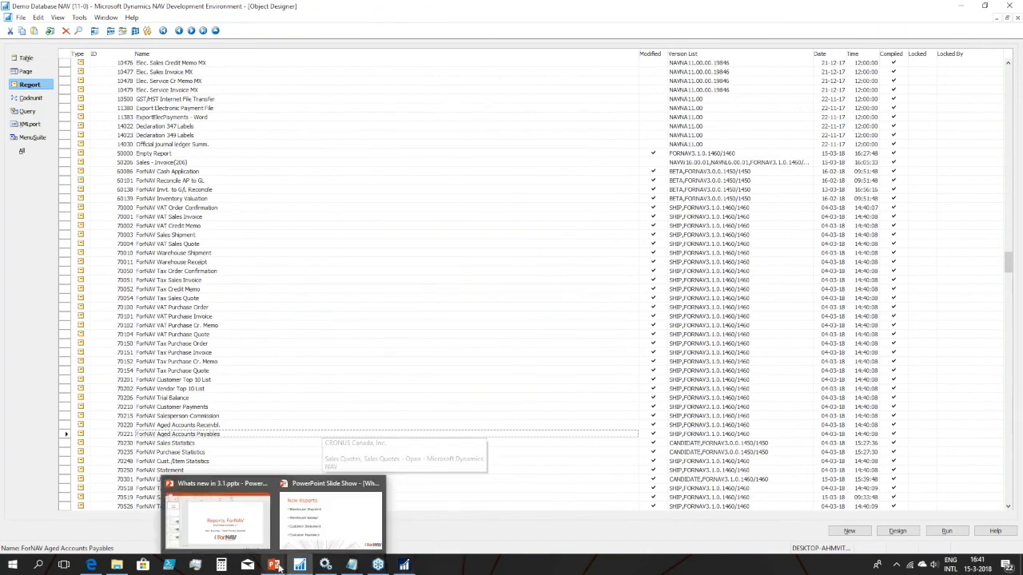
{"action": "left_click", "coordinate": [320, 527]}
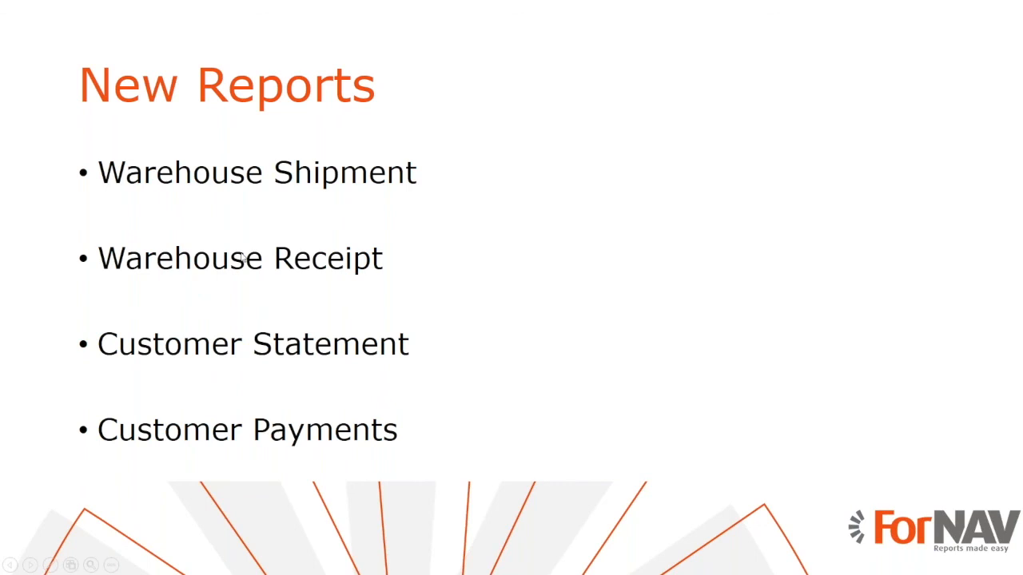
{"action": "key", "text": "alt+Tab"}
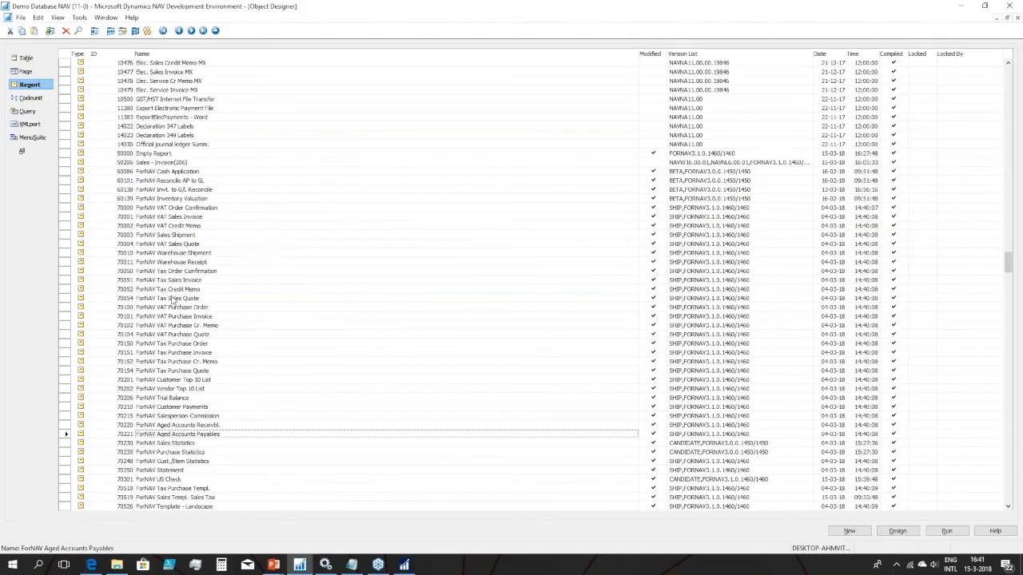
Open the ForNAV Warehouse Shipment report's design from the report list, examine its header and line data items, and close it.
{"action": "key", "text": "Up"}
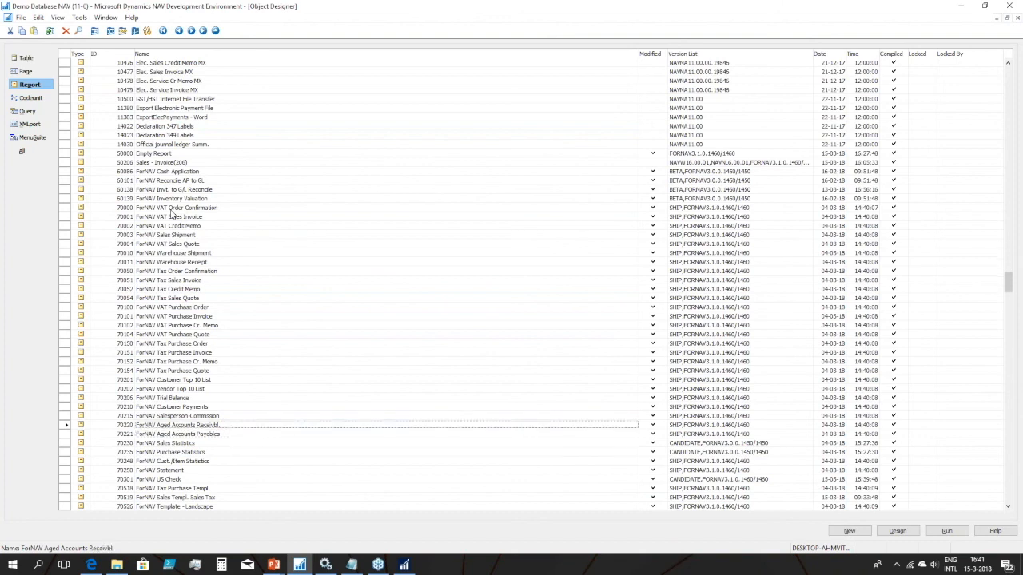
{"action": "key", "text": "Up"}
{"action": "key", "text": "Up"}
{"action": "key", "text": "Up"}
{"action": "key", "text": "Up"}
{"action": "key", "text": "Up"}
{"action": "key", "text": "Up"}
{"action": "key", "text": "Up"}
{"action": "key", "text": "Up"}
{"action": "key", "text": "Up"}
{"action": "key", "text": "Up"}
{"action": "key", "text": "Up"}
{"action": "key", "text": "Up"}
{"action": "key", "text": "Up"}
{"action": "key", "text": "Up"}
{"action": "key", "text": "Up"}
{"action": "key", "text": "Up"}
{"action": "key", "text": "Up"}
{"action": "key", "text": "Up"}
{"action": "key", "text": "Up"}
{"action": "key", "text": "Up"}
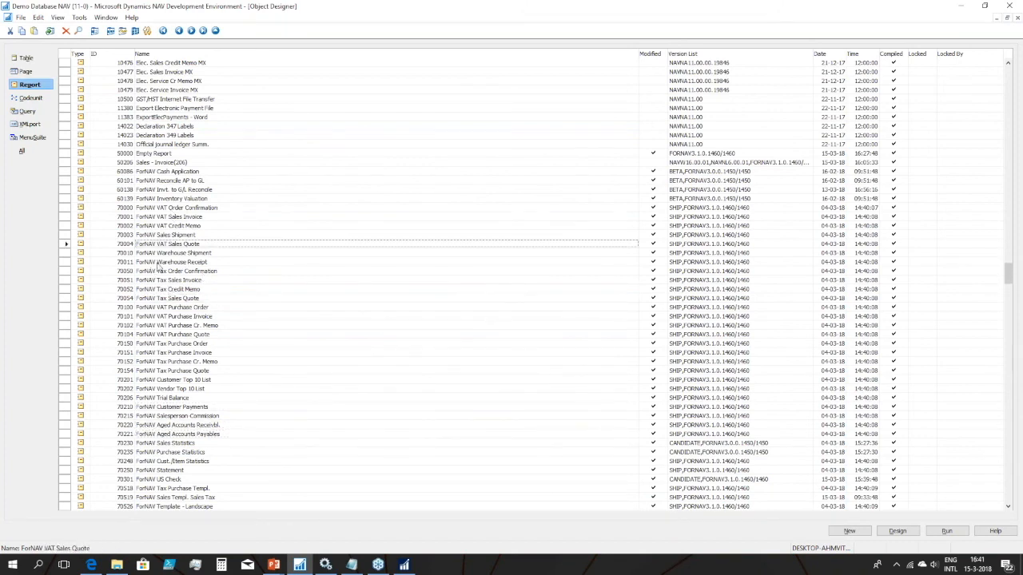
{"action": "left_click", "coordinate": [165, 254]}
{"action": "left_click", "coordinate": [898, 530]}
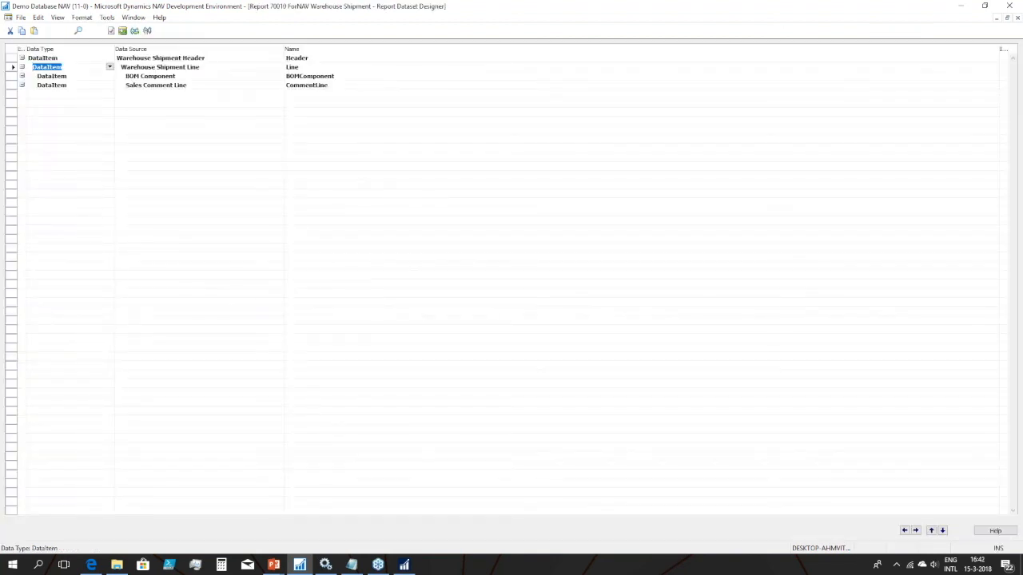
{"action": "key", "text": "Down"}
{"action": "key", "text": "Down"}
{"action": "key", "text": "Up"}
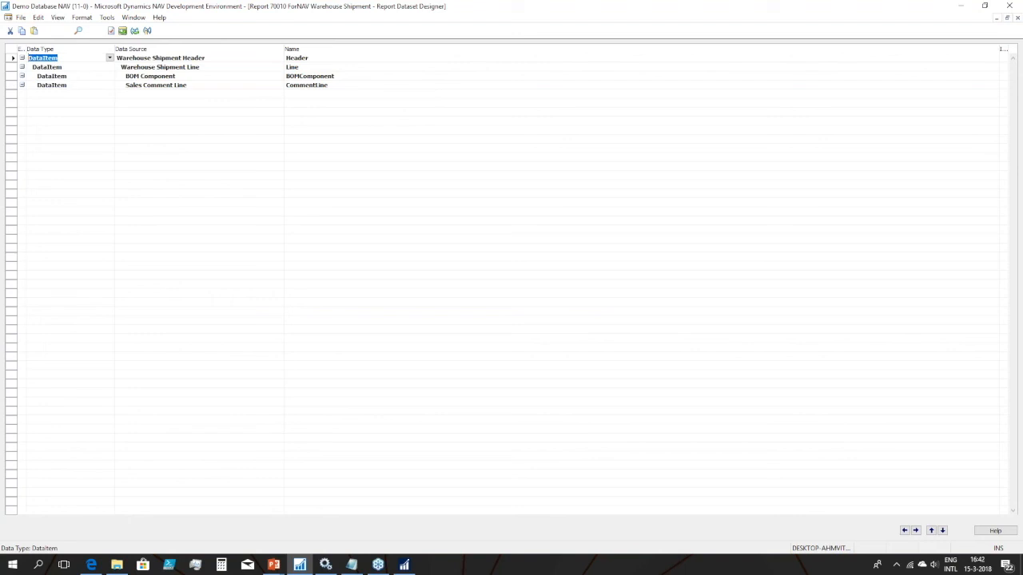
{"action": "key", "text": "Escape"}
Open the ForNAV Warehouse Receipt report's design, examine its header and line data items, and close it.
{"action": "key", "text": "Down"}
{"action": "key", "text": "alt+d"}
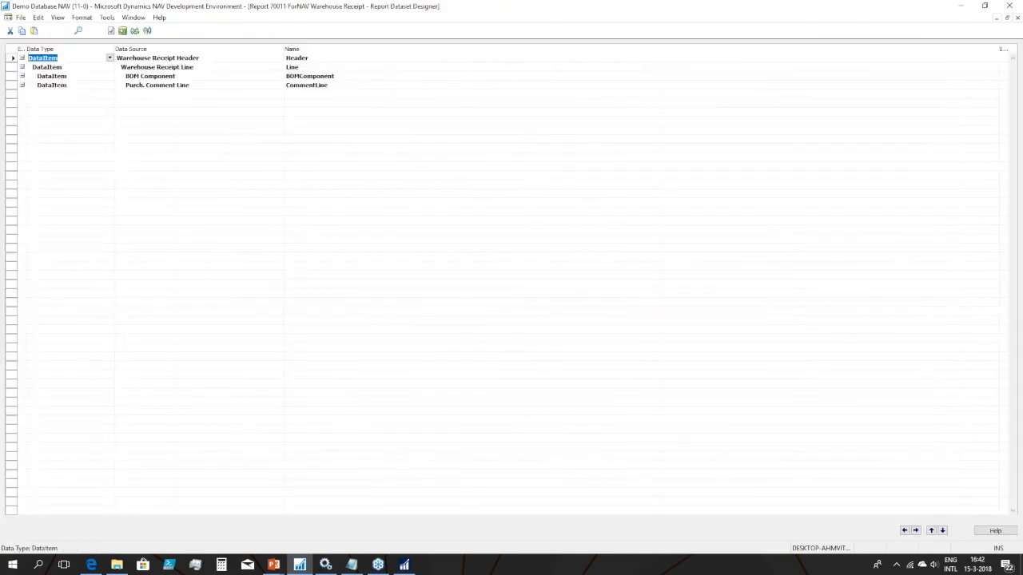
{"action": "key", "text": "Down"}
{"action": "key", "text": "Down"}
{"action": "key", "text": "Up"}
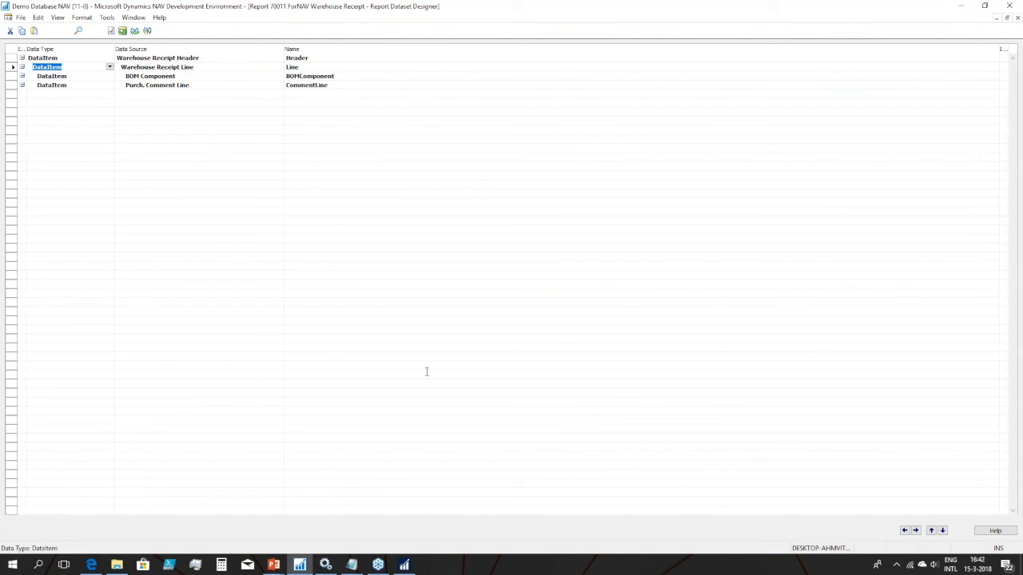
{"action": "key", "text": "Escape"}
Search Dynamics NAV for "rep sa", open Report Selection - Sales to check the report assigned to the Quote usage, and close it.
{"action": "key", "text": "alt+Tab"}
{"action": "type", "text": "rep w"}
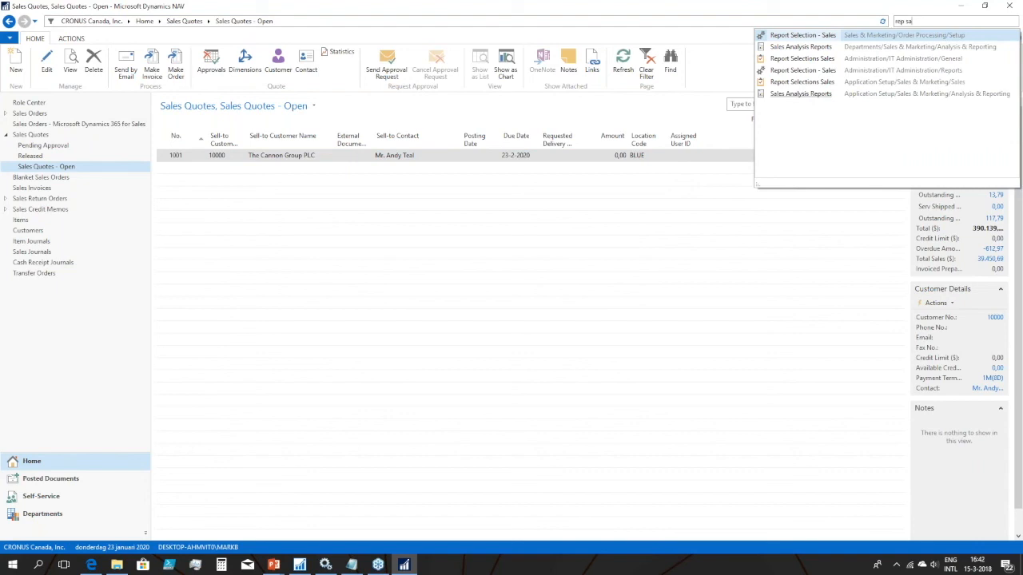
{"action": "left_click", "coordinate": [796, 86]}
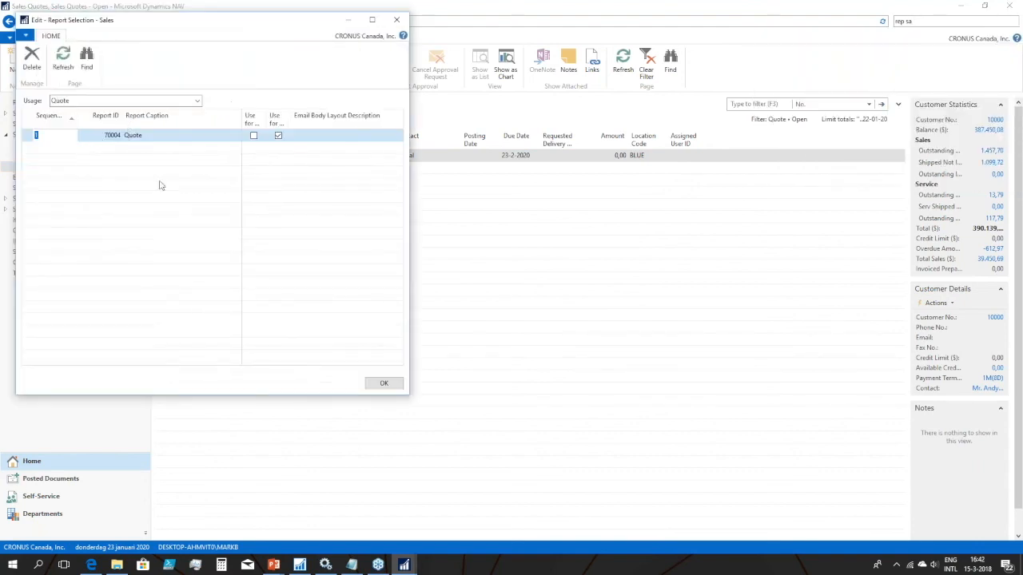
{"action": "left_click", "coordinate": [96, 139]}
{"action": "key", "text": "Escape"}
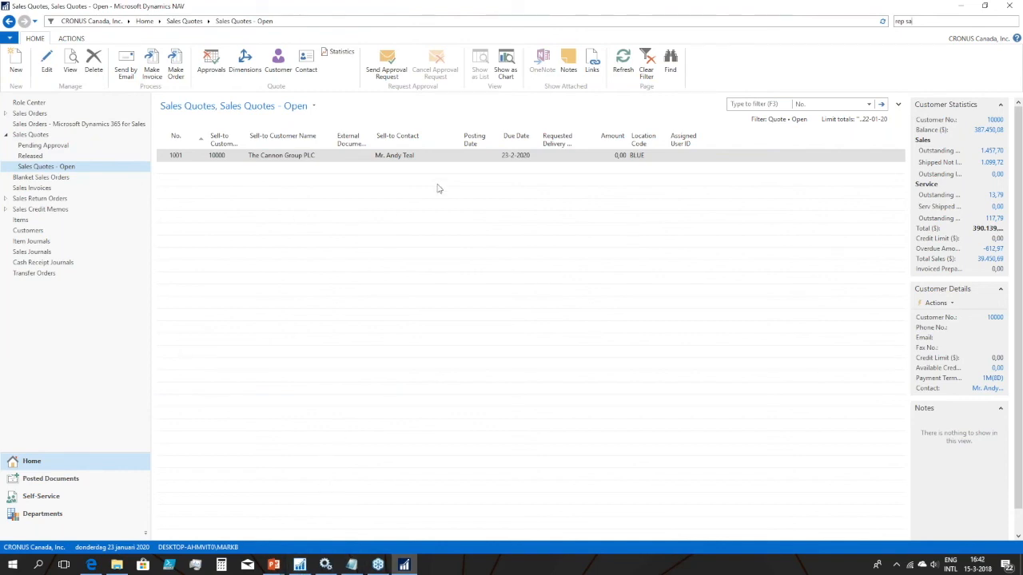
Bring up the New Reports slide in PowerPoint again, and return to the report list in the NAV Development Environment.
{"action": "left_click", "coordinate": [300, 565]}
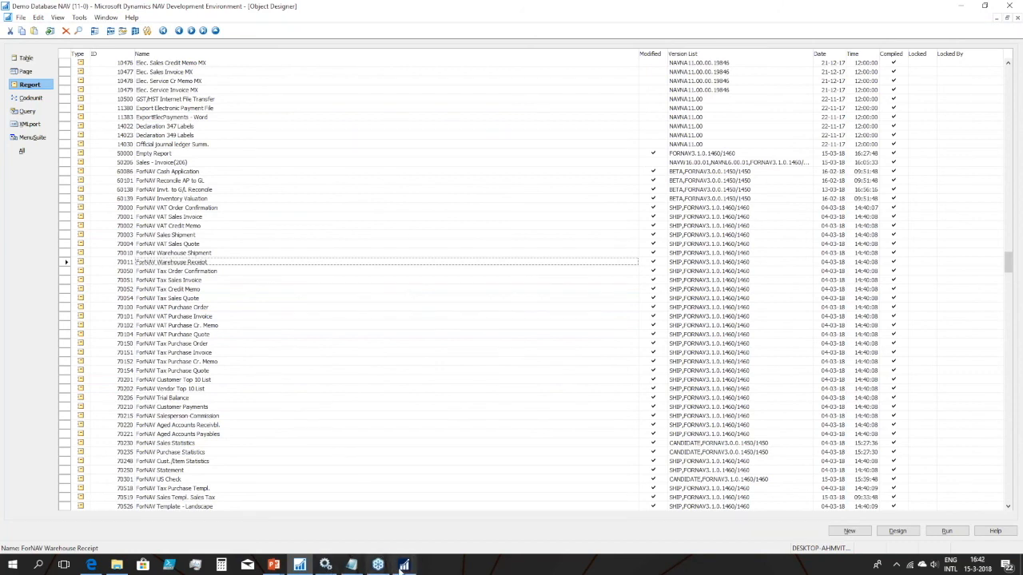
{"action": "mouse_move", "coordinate": [409, 568]}
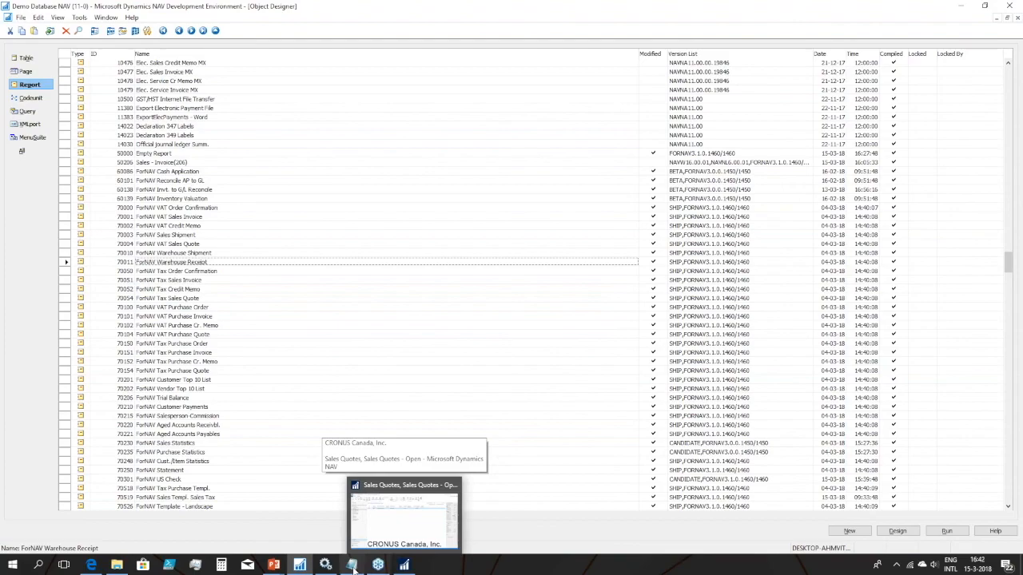
{"action": "mouse_move", "coordinate": [273, 565]}
{"action": "left_click", "coordinate": [338, 521]}
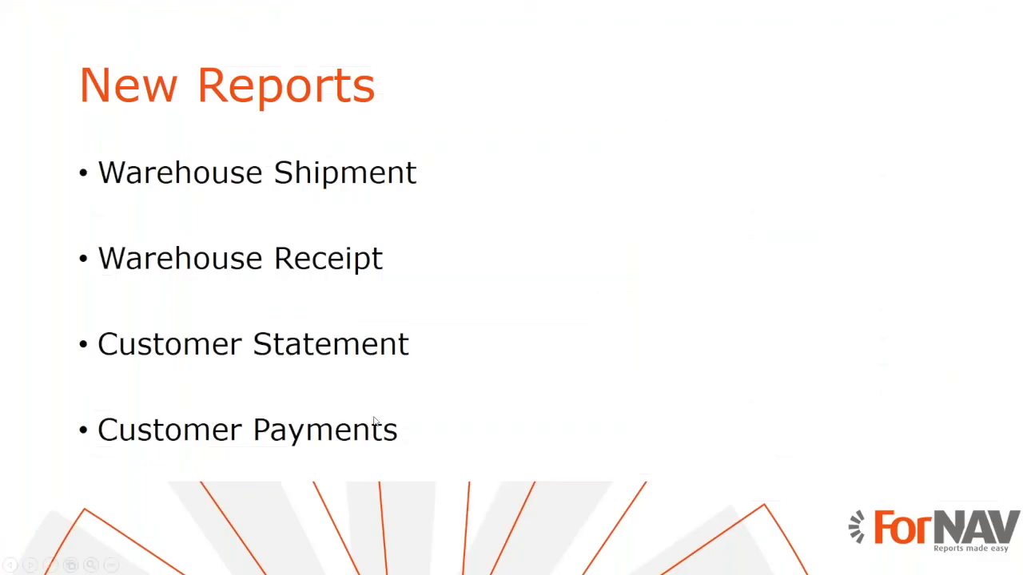
{"action": "key", "text": "alt+Tab"}
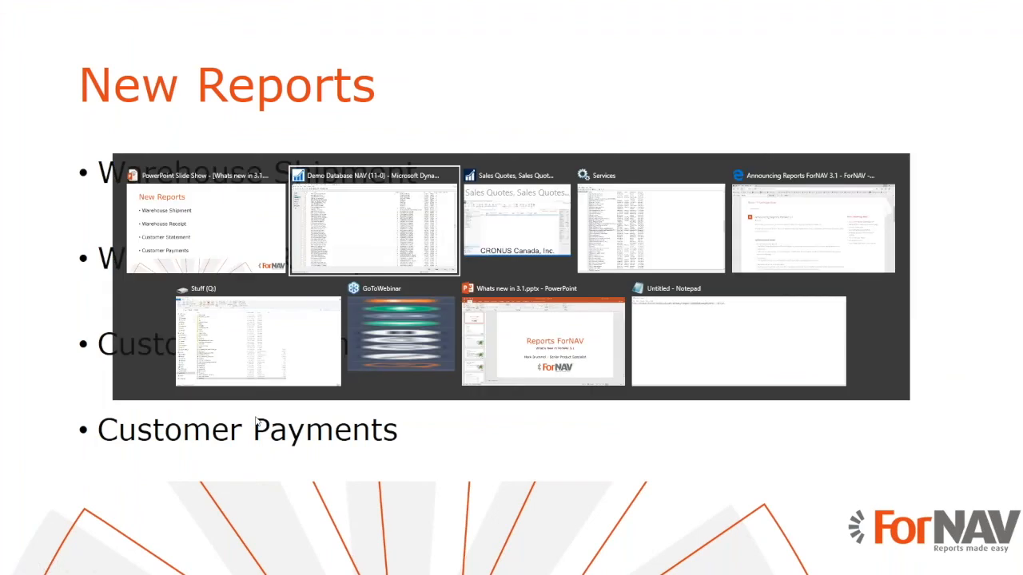
{"action": "key", "text": "alt+Tab"}
{"action": "key", "text": "alt+Tab"}
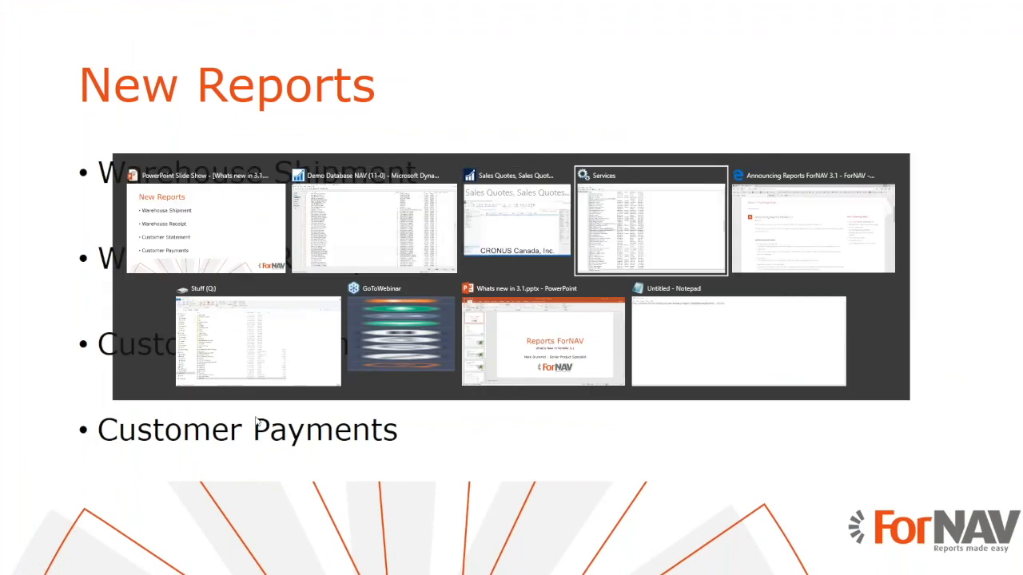
{"action": "key", "text": "alt+shift+Tab"}
{"action": "key", "text": "alt+shift+Tab"}
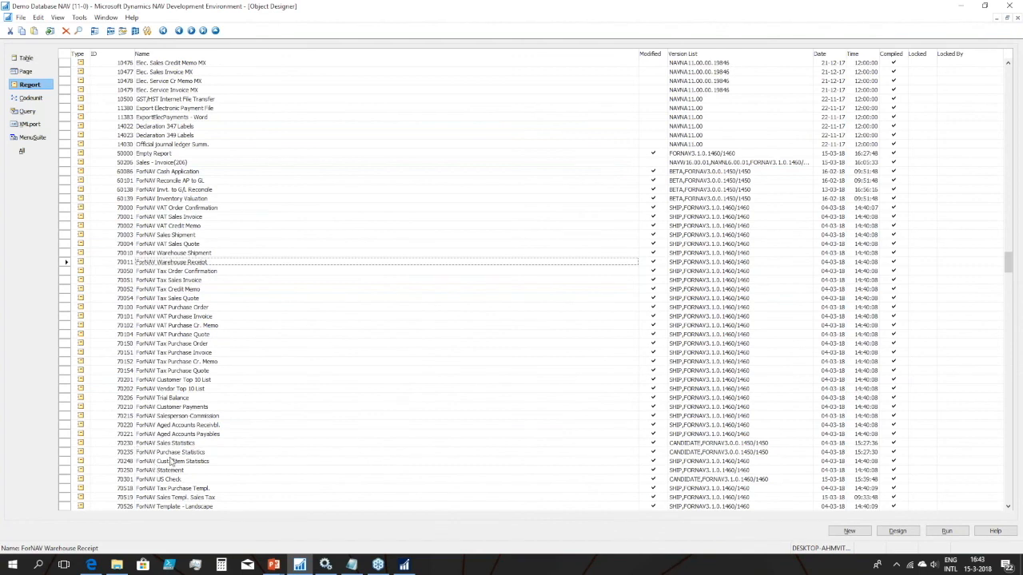
Run the ForNAV Customer Payments report and preview it in Dynamics NAV with no filters.
{"action": "left_click", "coordinate": [180, 408]}
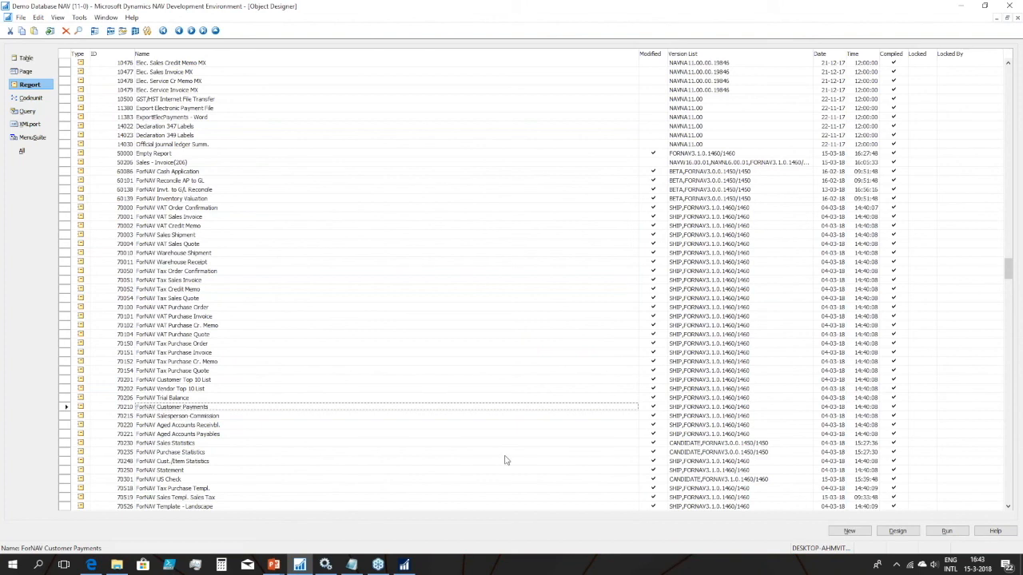
{"action": "left_click", "coordinate": [406, 566]}
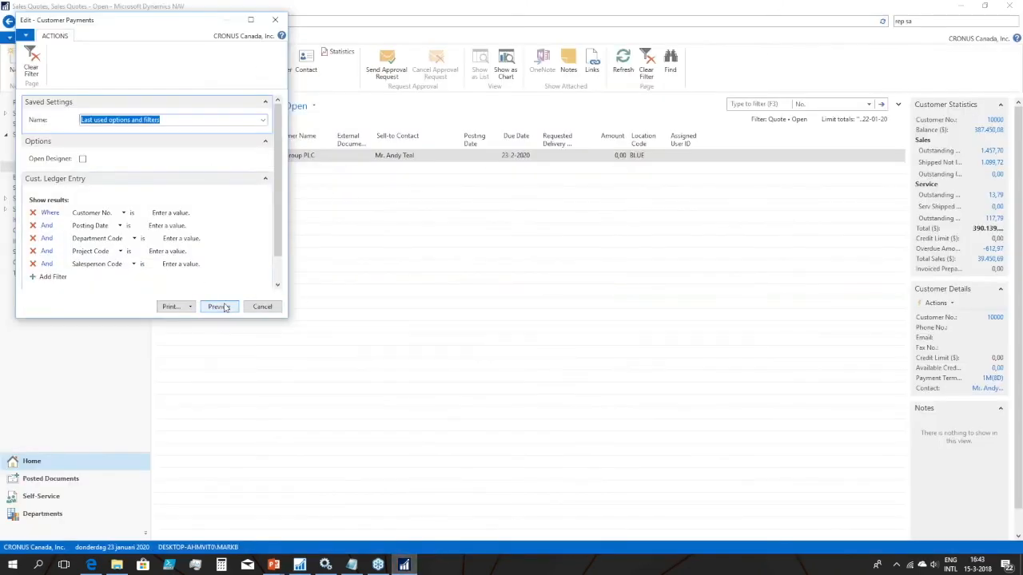
{"action": "left_click", "coordinate": [219, 307]}
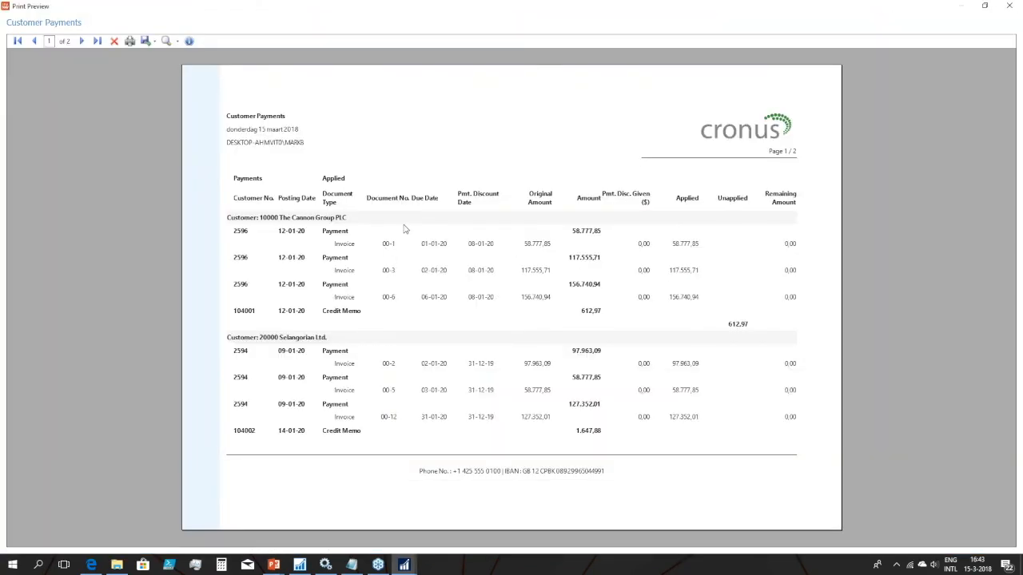
Switch to the NAV Development Environment, open the ForNAV Customer Payments report's design and examine its Cust. Ledger Entry data items.
{"action": "key", "text": "alt+Tab"}
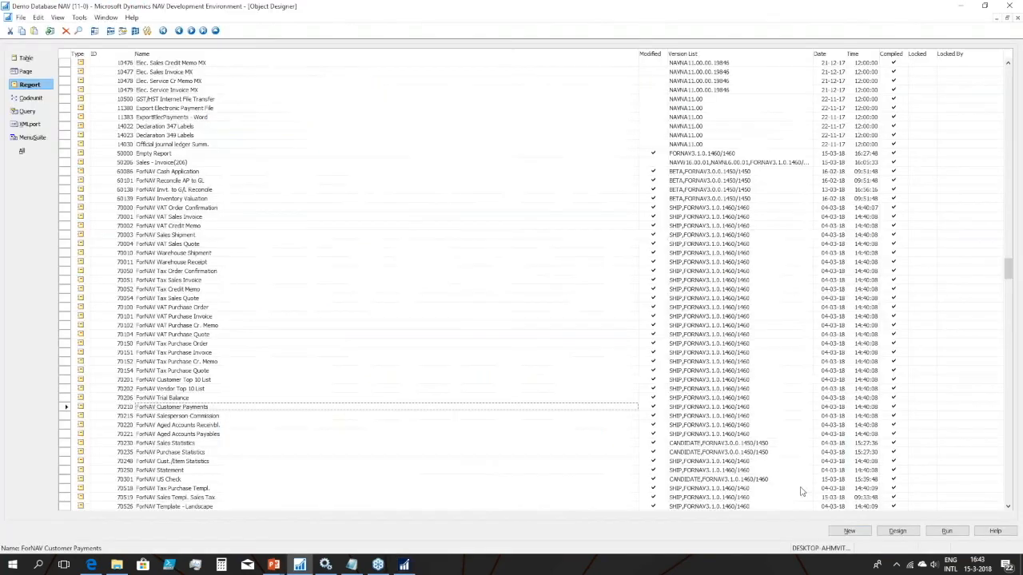
{"action": "left_click", "coordinate": [895, 531]}
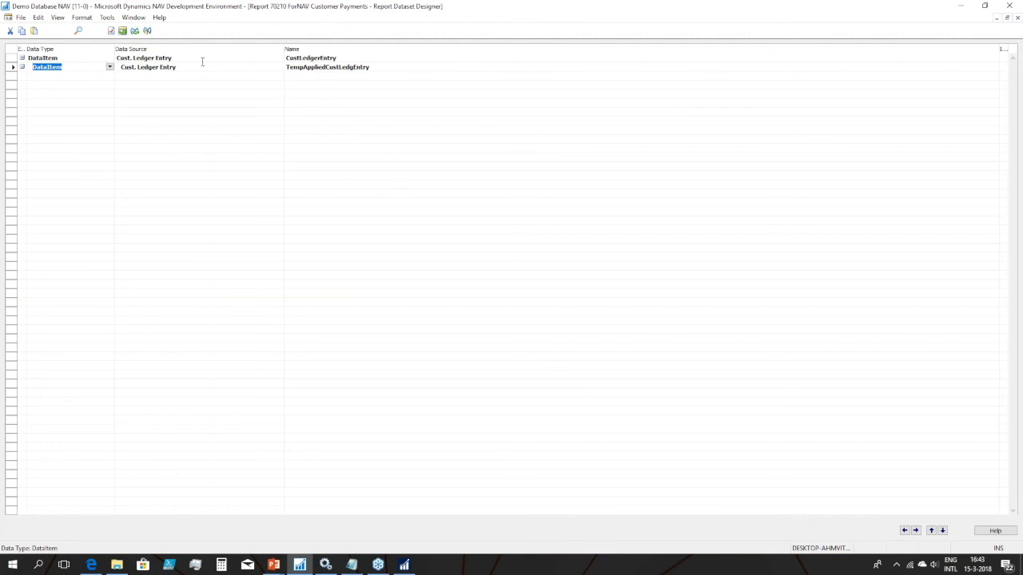
{"action": "left_click", "coordinate": [109, 66]}
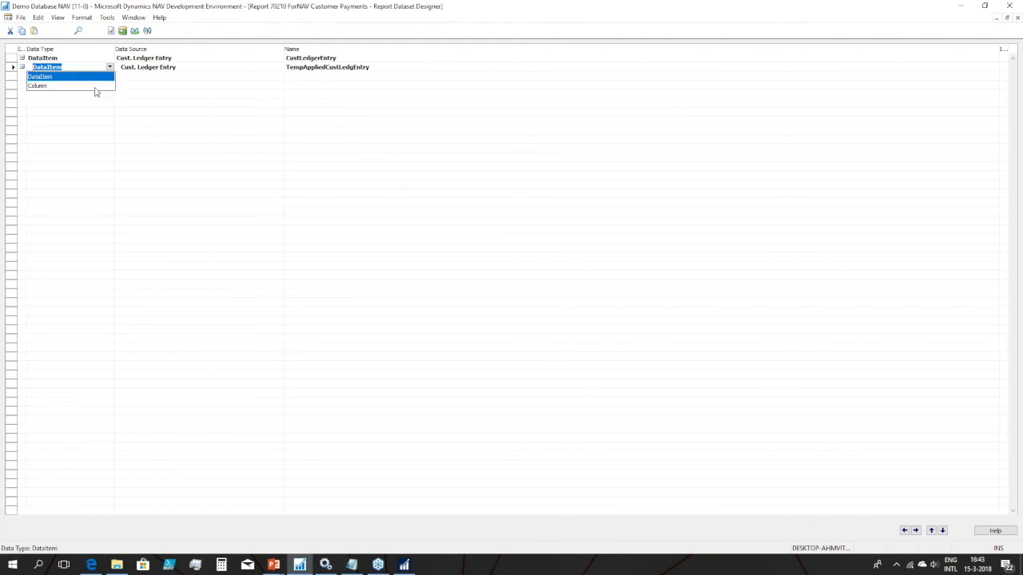
{"action": "left_click", "coordinate": [201, 67]}
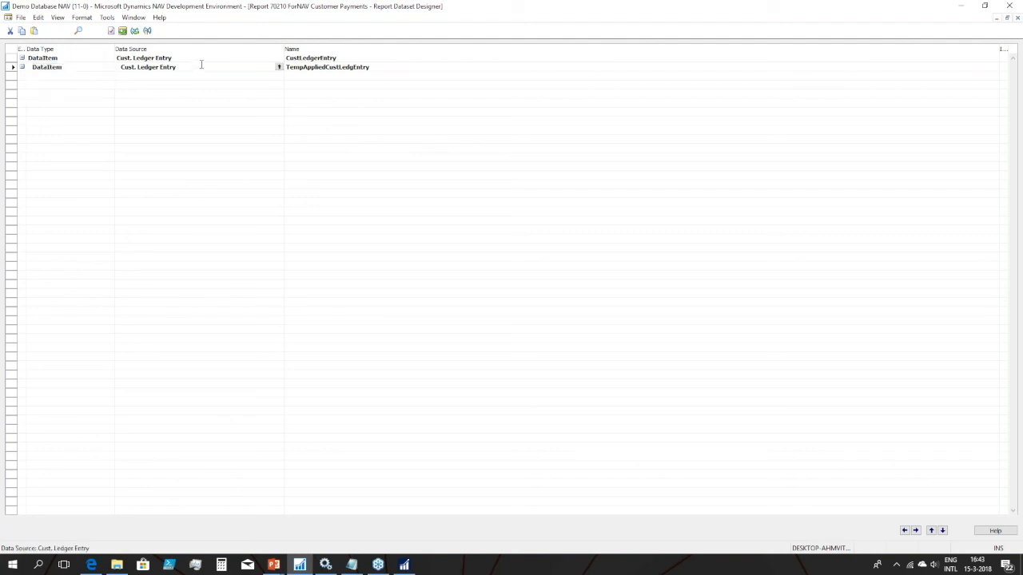
Open the report's layout in the ForNAV Designer, browse the Customer table's fields, close the design and switch to PowerPoint.
{"action": "left_click", "coordinate": [57, 19]}
{"action": "left_click", "coordinate": [80, 244]}
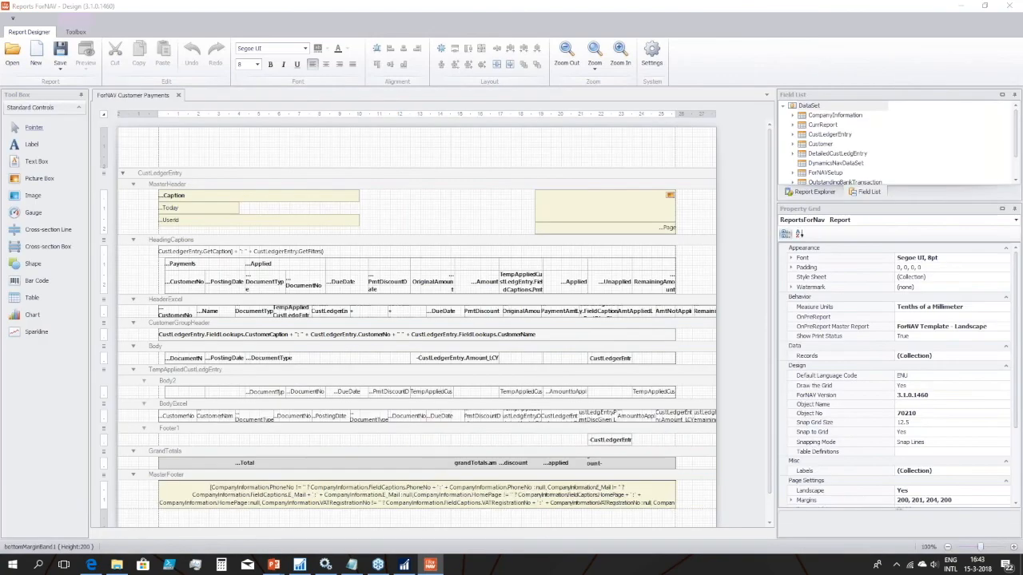
{"action": "left_click", "coordinate": [793, 144]}
{"action": "scroll", "coordinate": [846, 167], "scroll_direction": "down", "scroll_amount": 4}
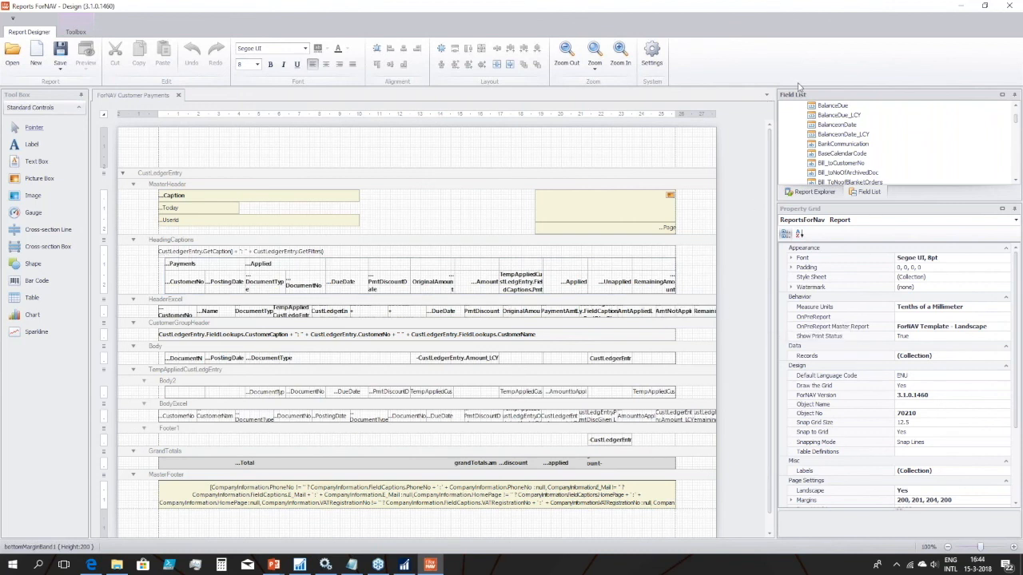
{"action": "left_click", "coordinate": [1014, 6]}
{"action": "key", "text": "Escape"}
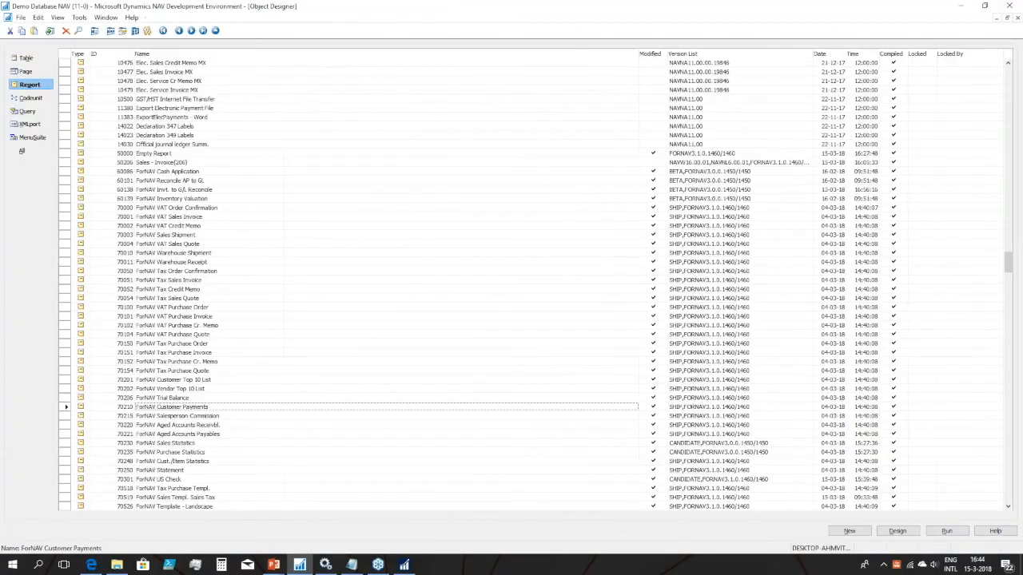
{"action": "left_click", "coordinate": [273, 564]}
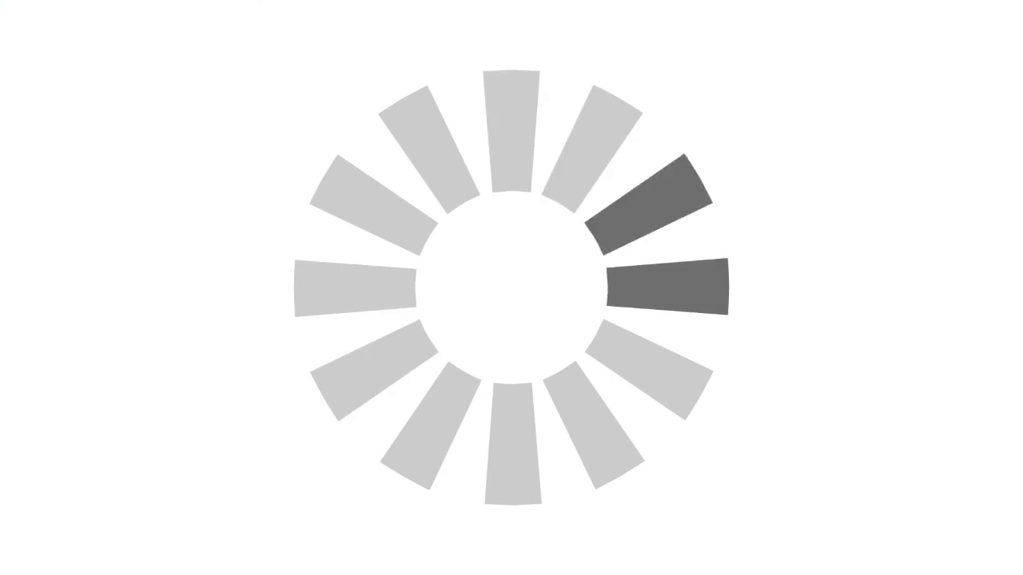